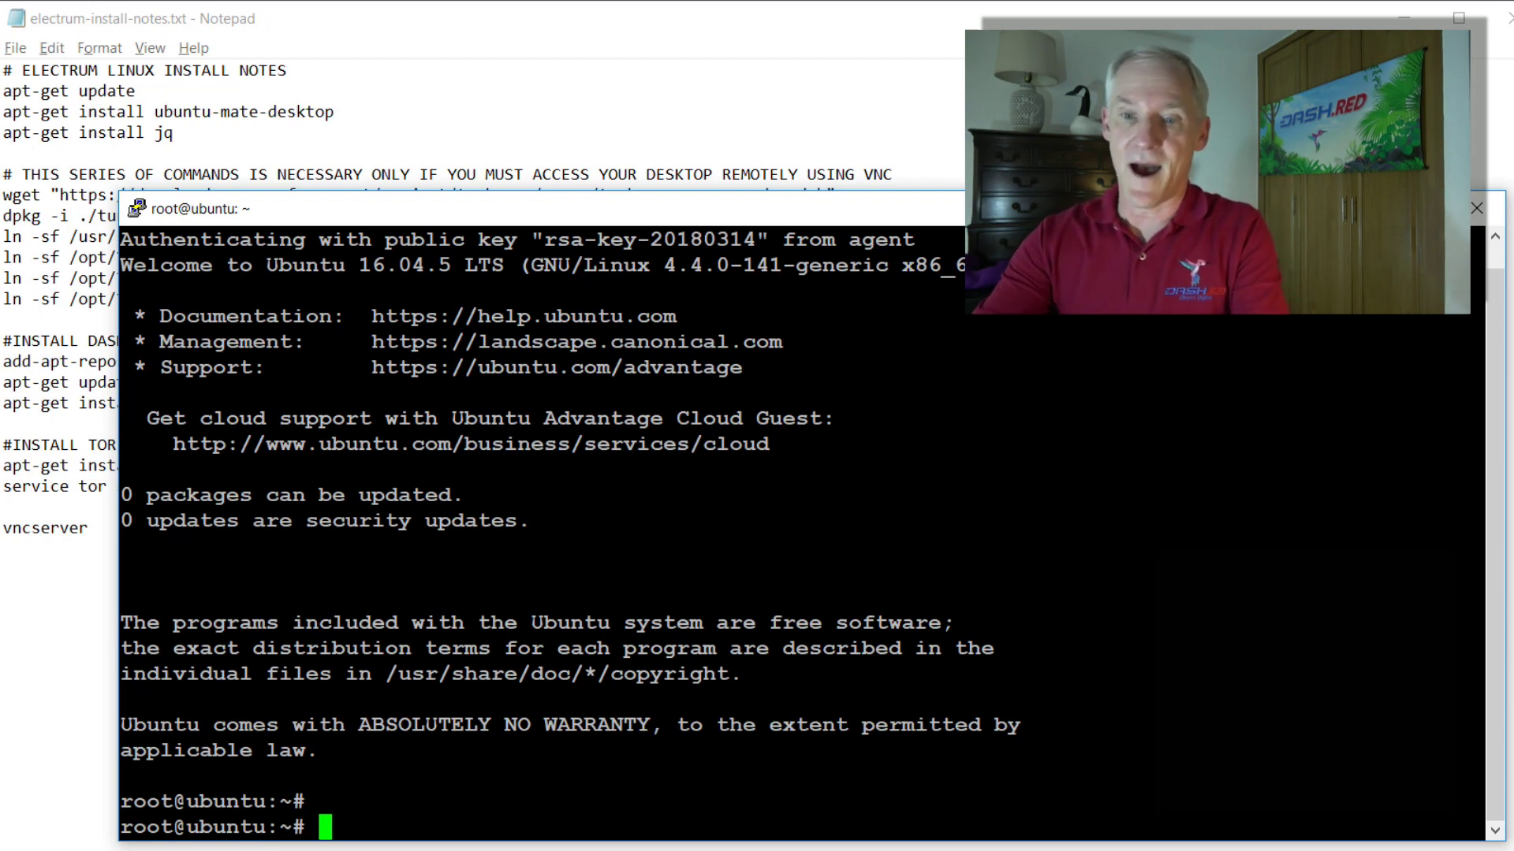
- Paste 'apt-get update' from the notes into the server terminal and run it
key(Return)
key(Return)
key(Return)
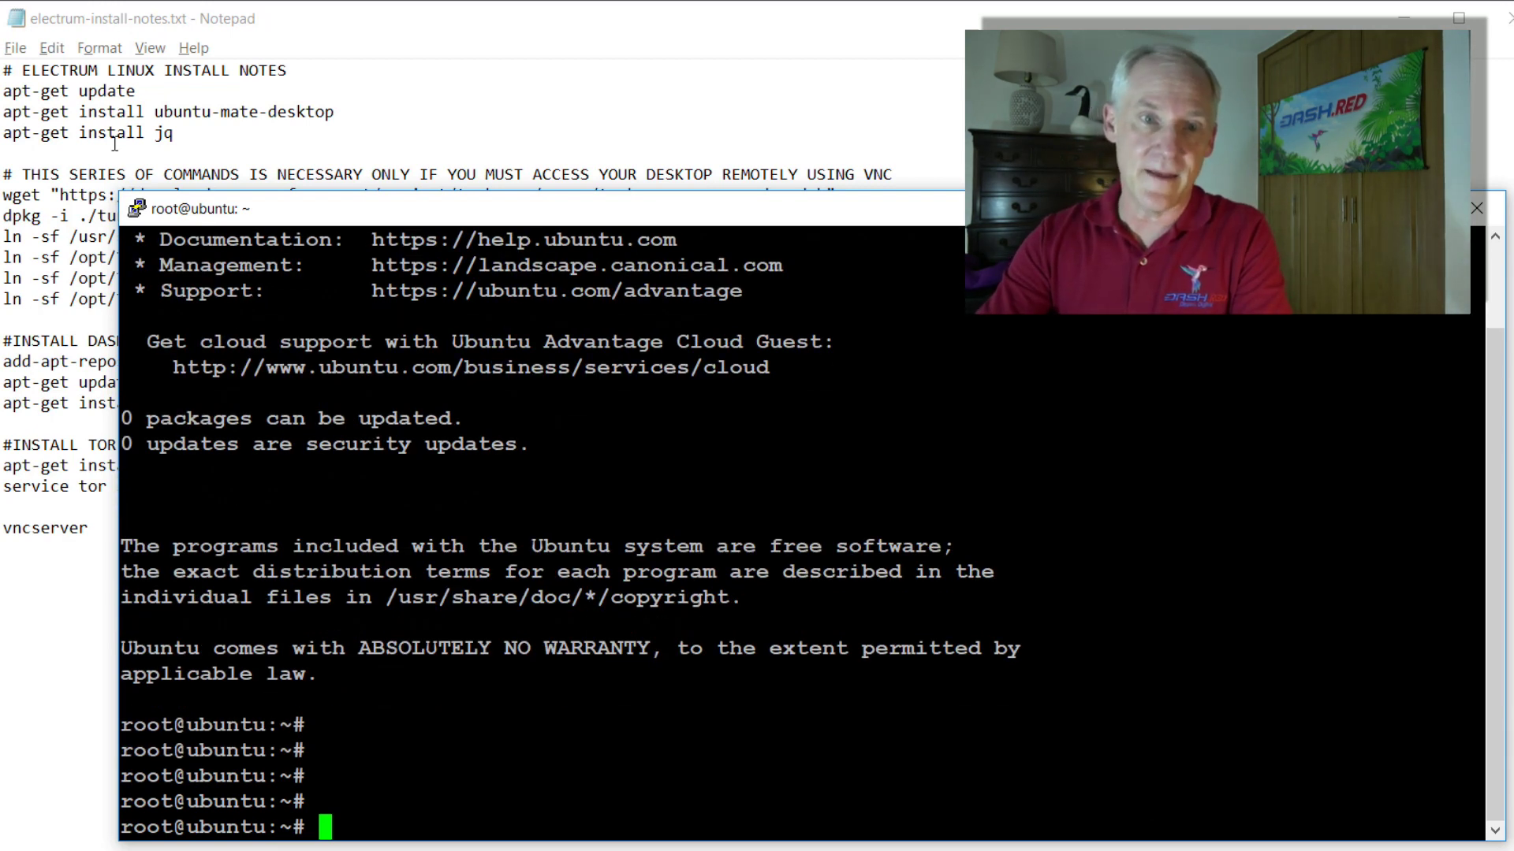
drag(155, 91, 3, 91)
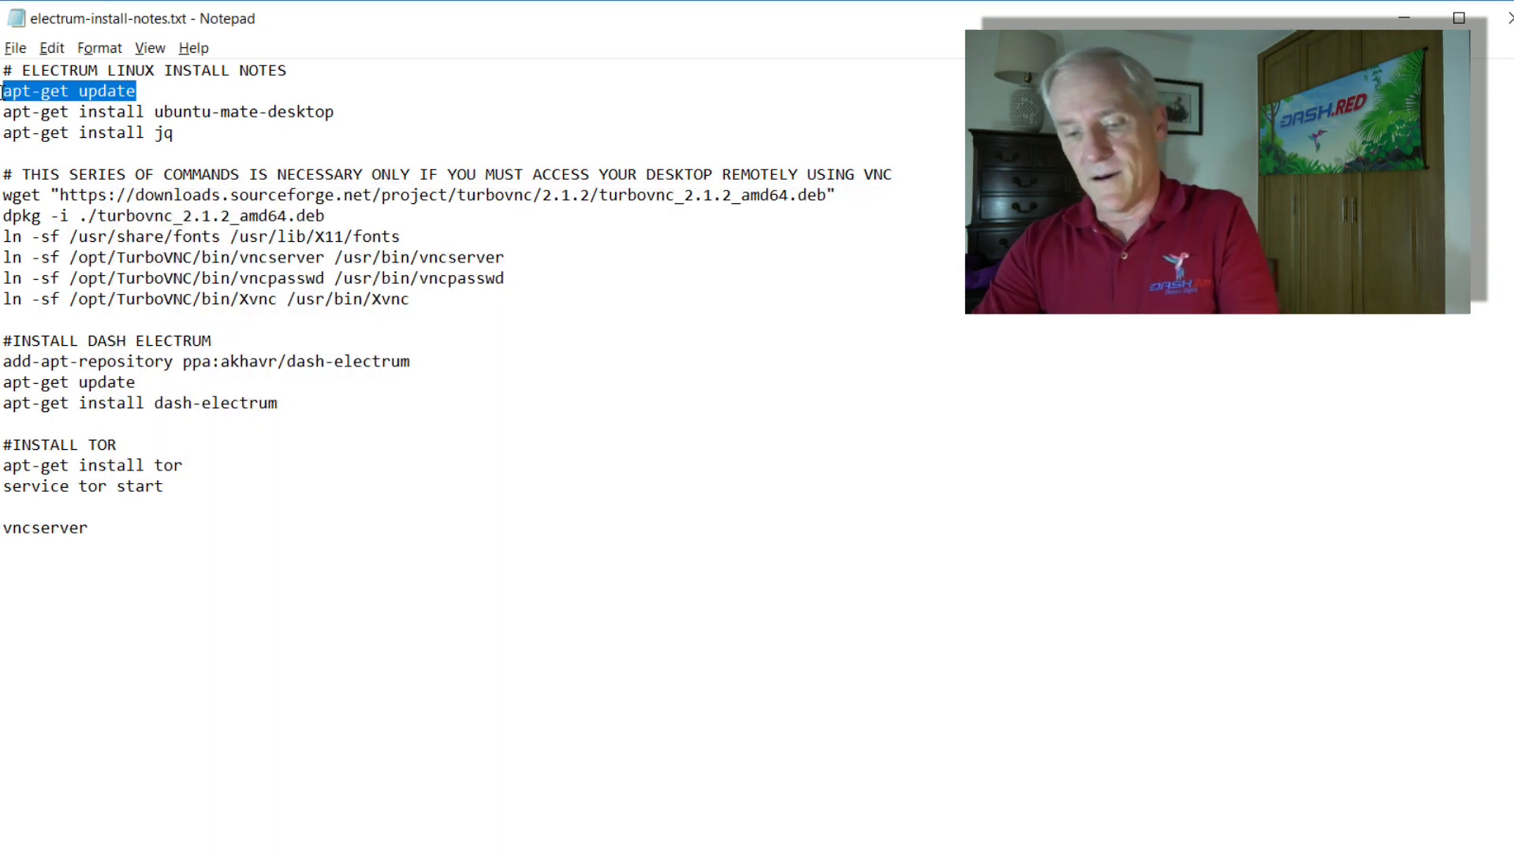
key(alt+Tab)
right_click(297, 259)
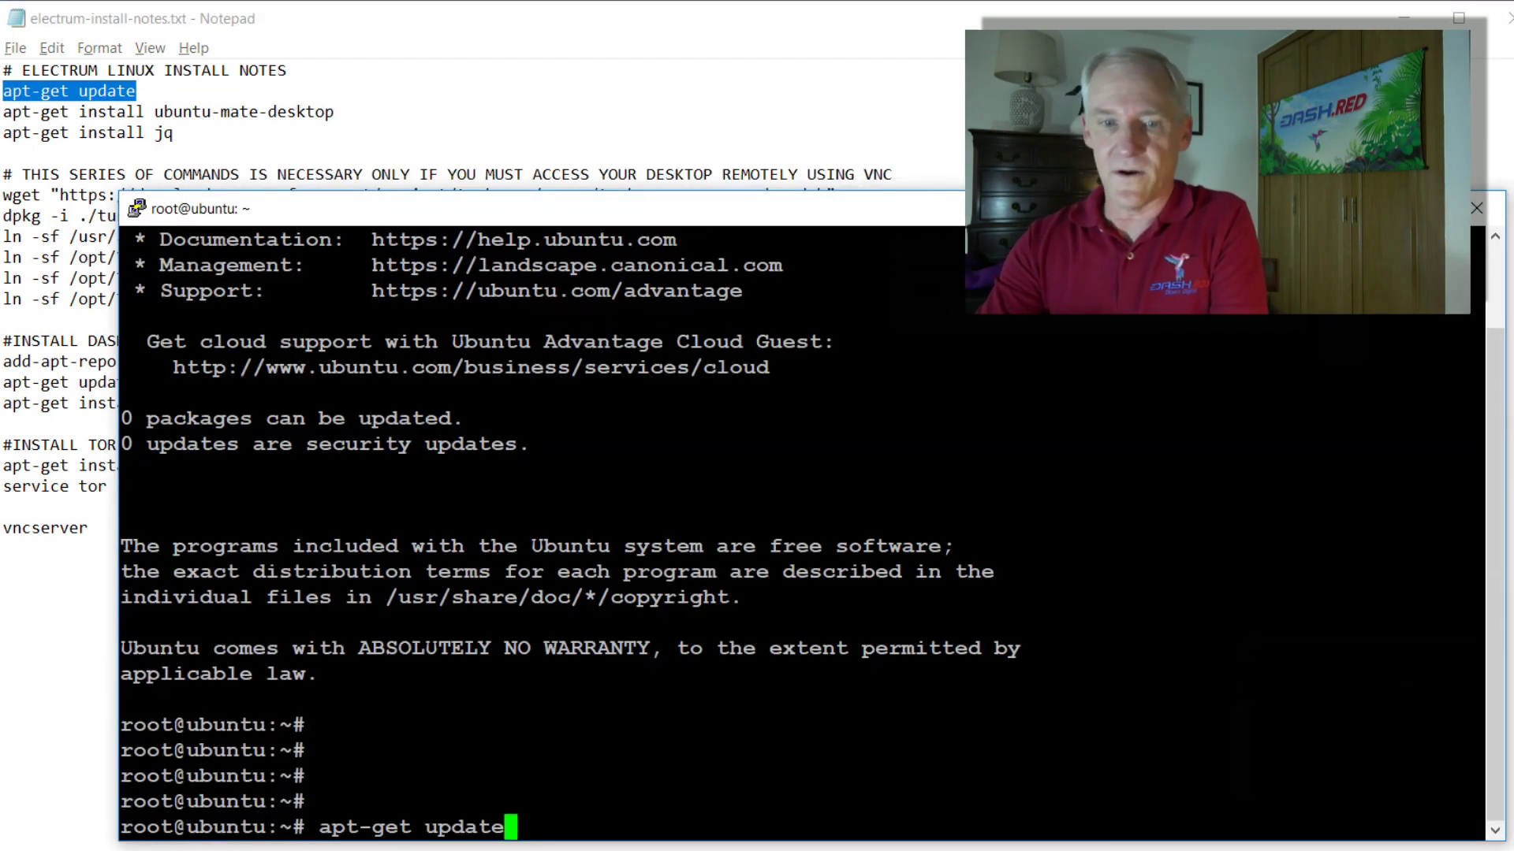
key(Return)
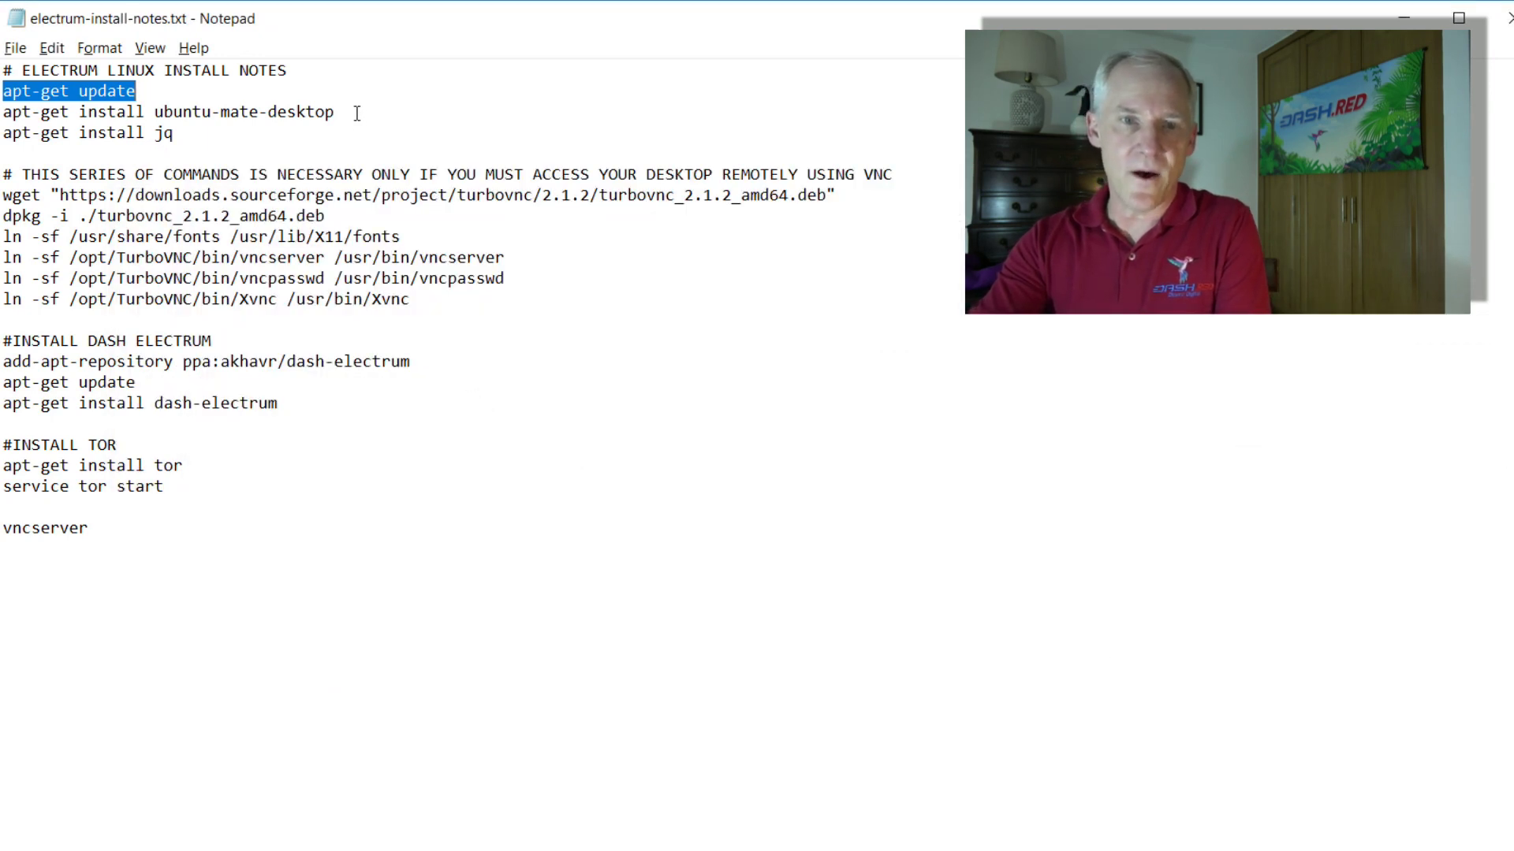
- Run 'apt-get install ubuntu-mate-desktop', confirm the packages, and check on the download
click(356, 112)
drag(242, 104, 102, 110)
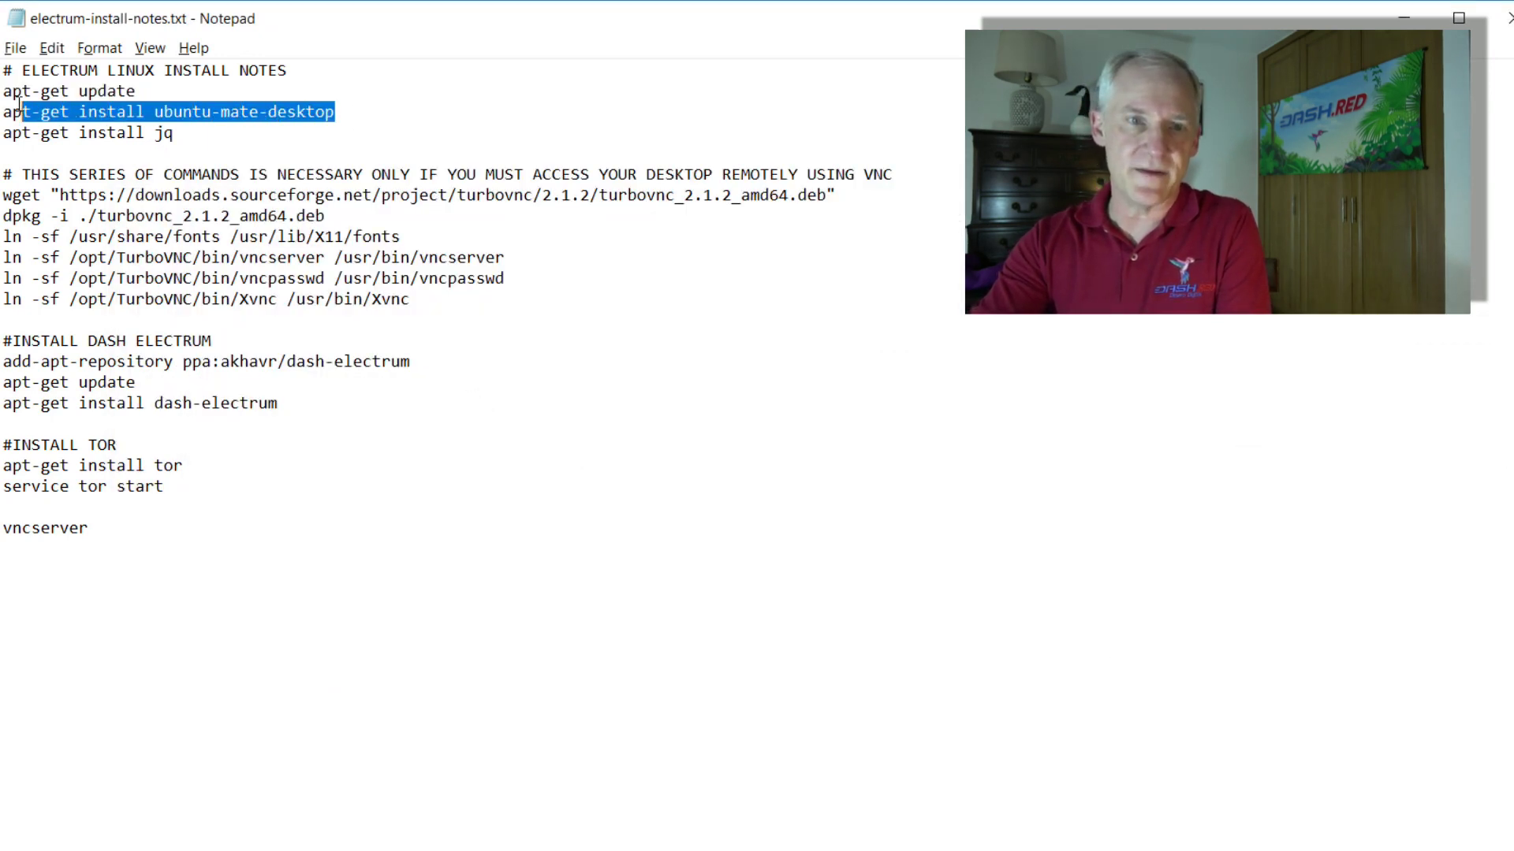
key(ctrl+c)
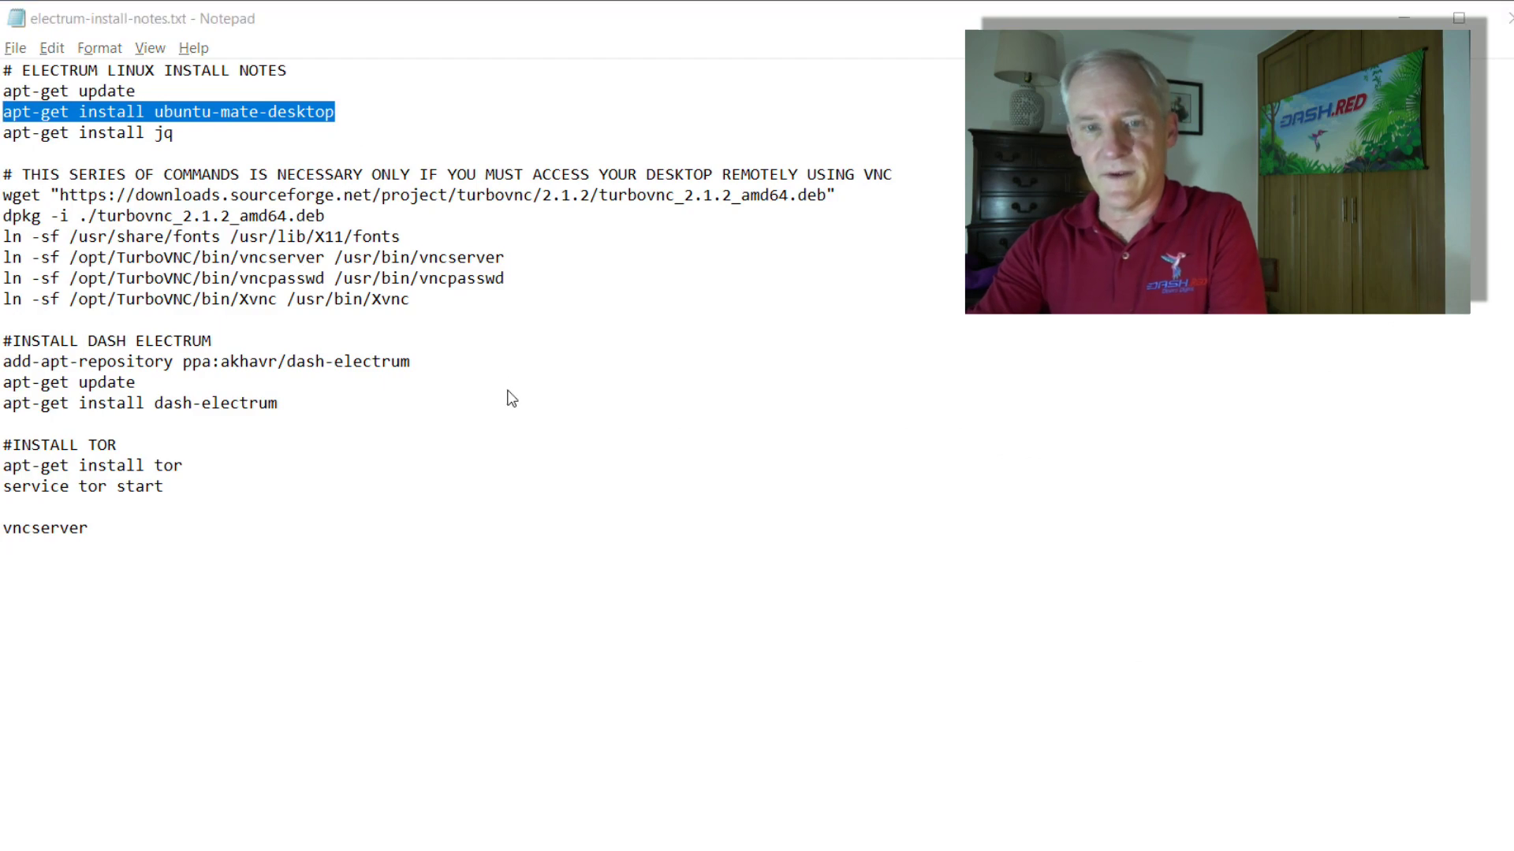
key(alt+Tab)
right_click(508, 399)
key(Return)
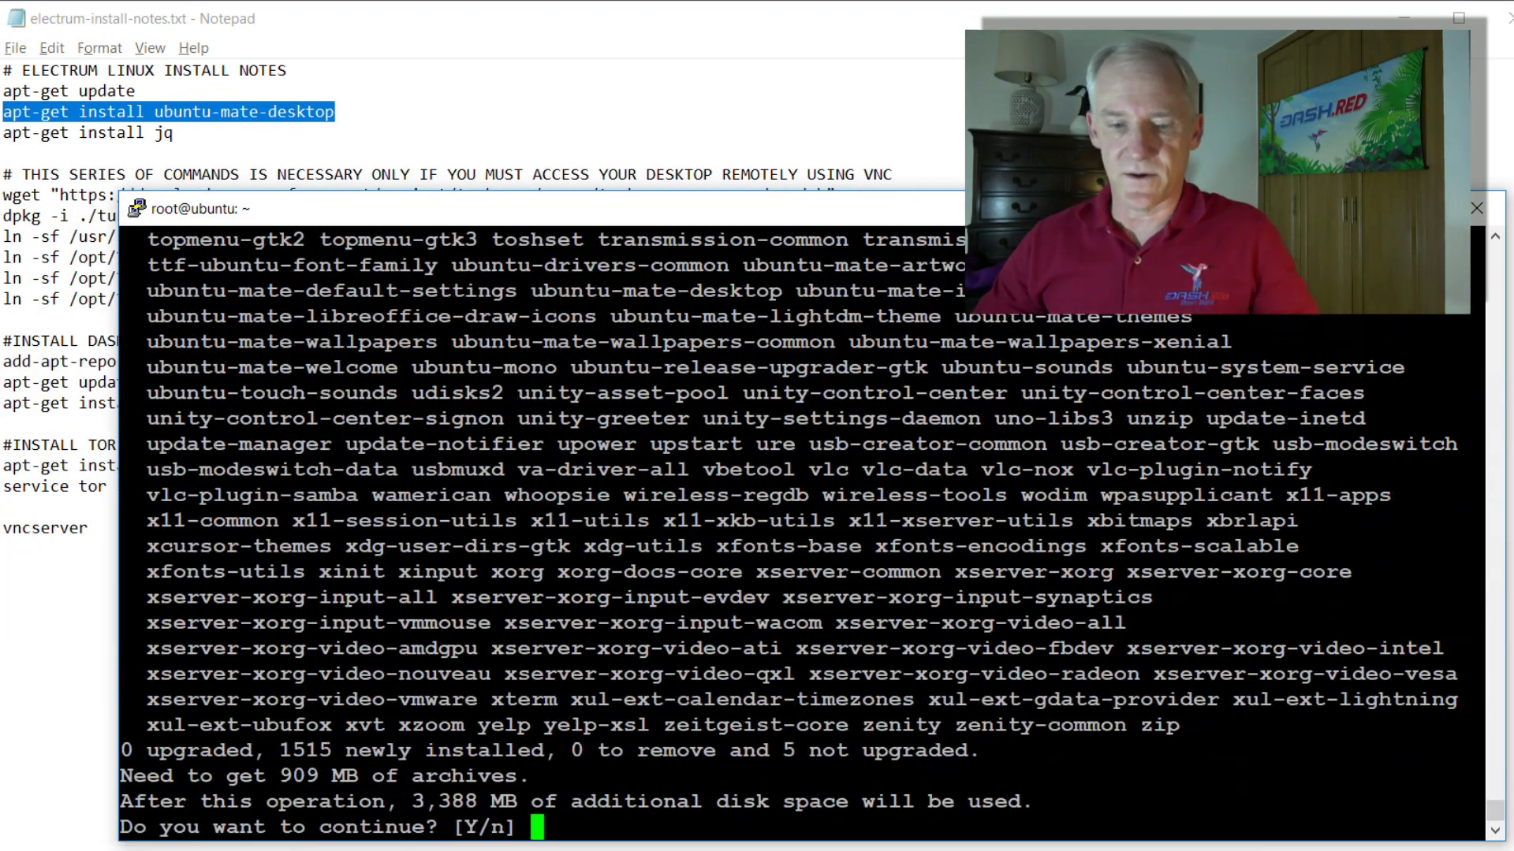
text(Y)
key(Return)
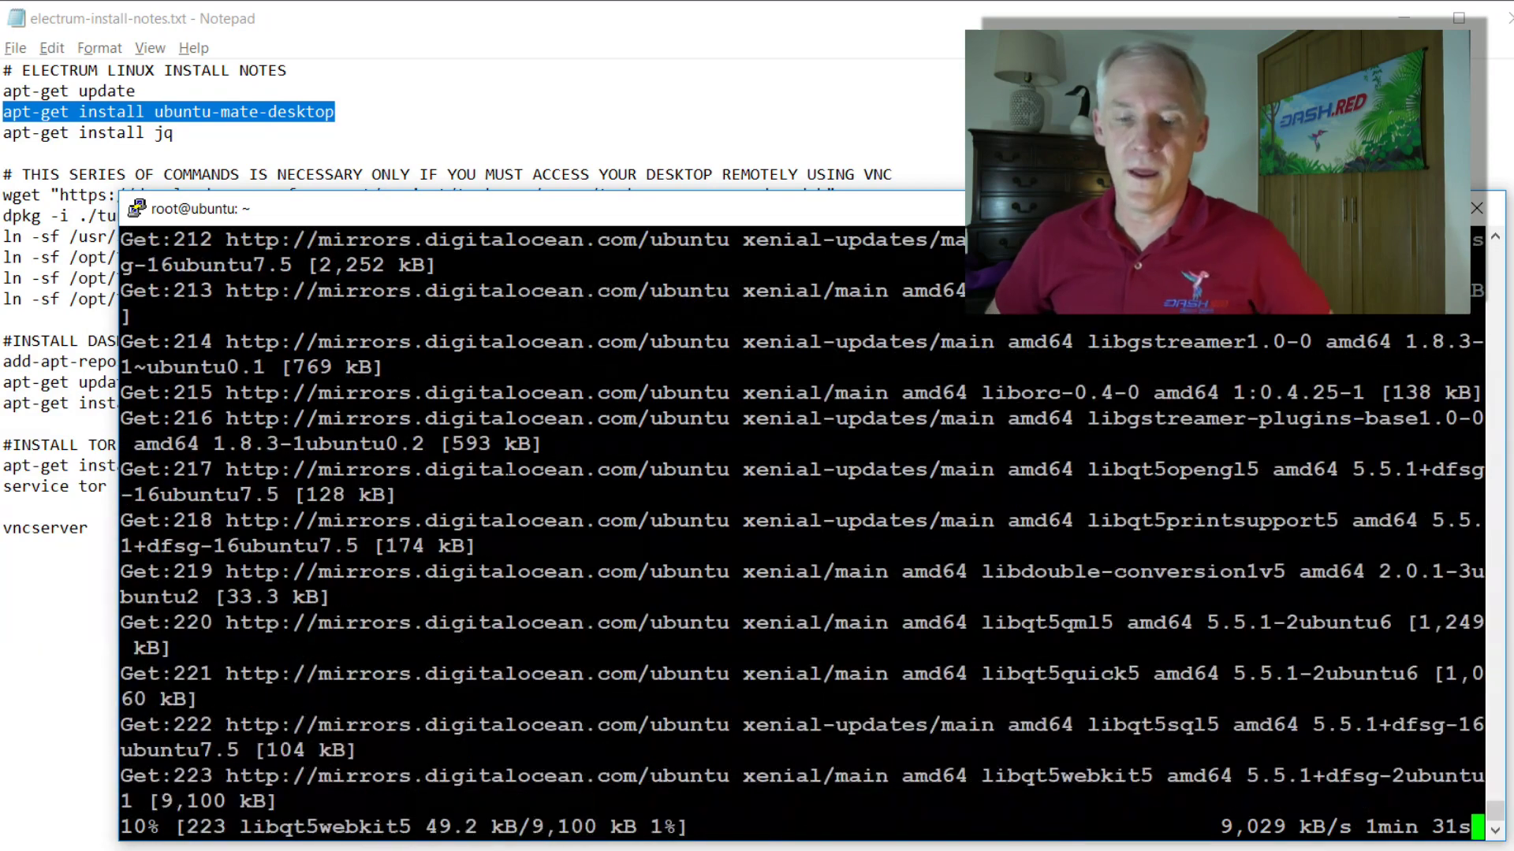
key(alt+Tab)
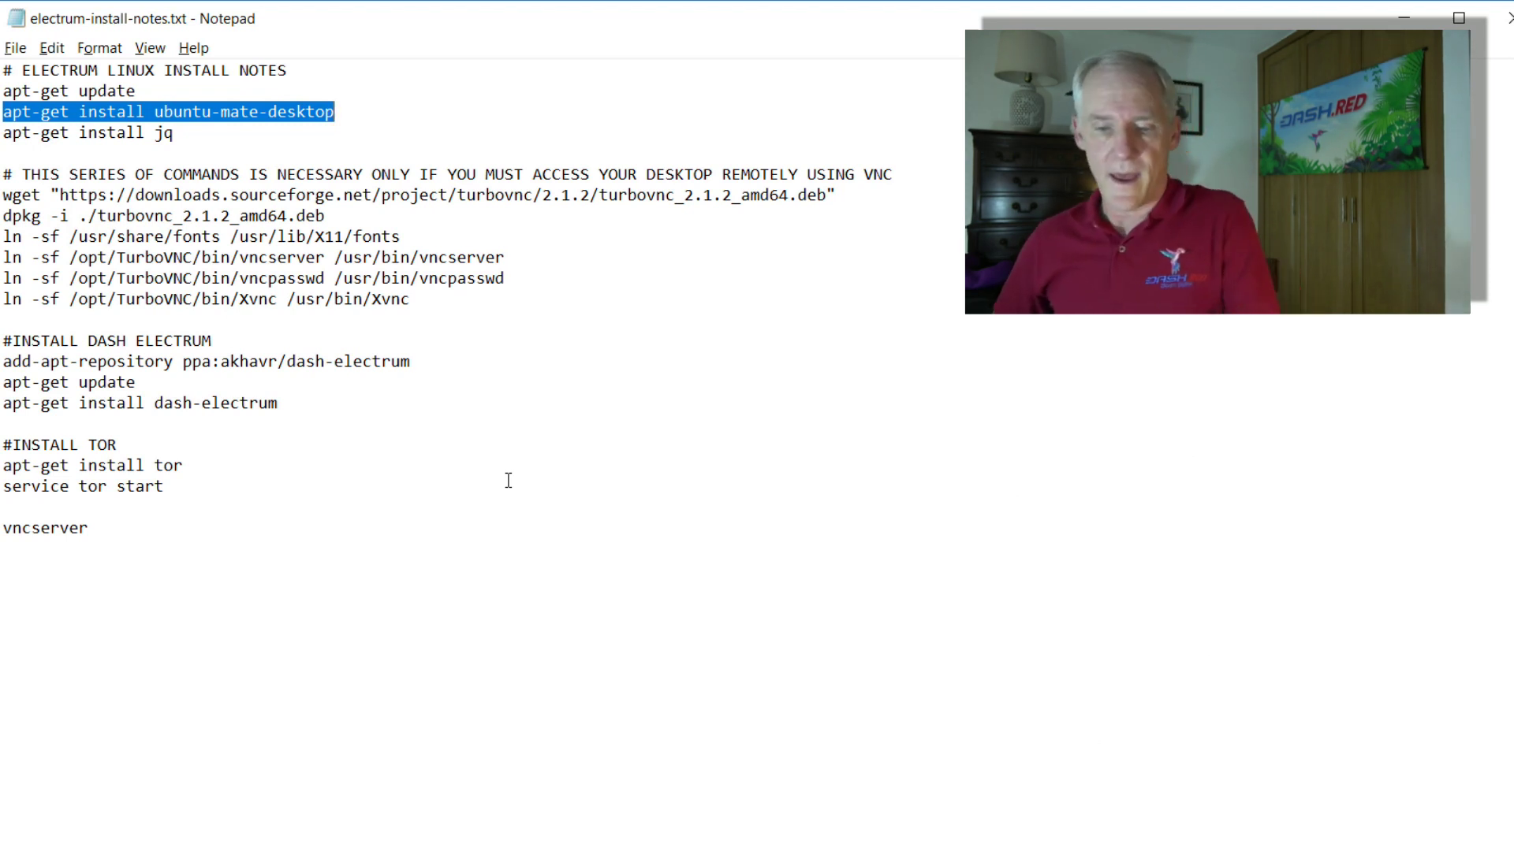
key(alt+Tab)
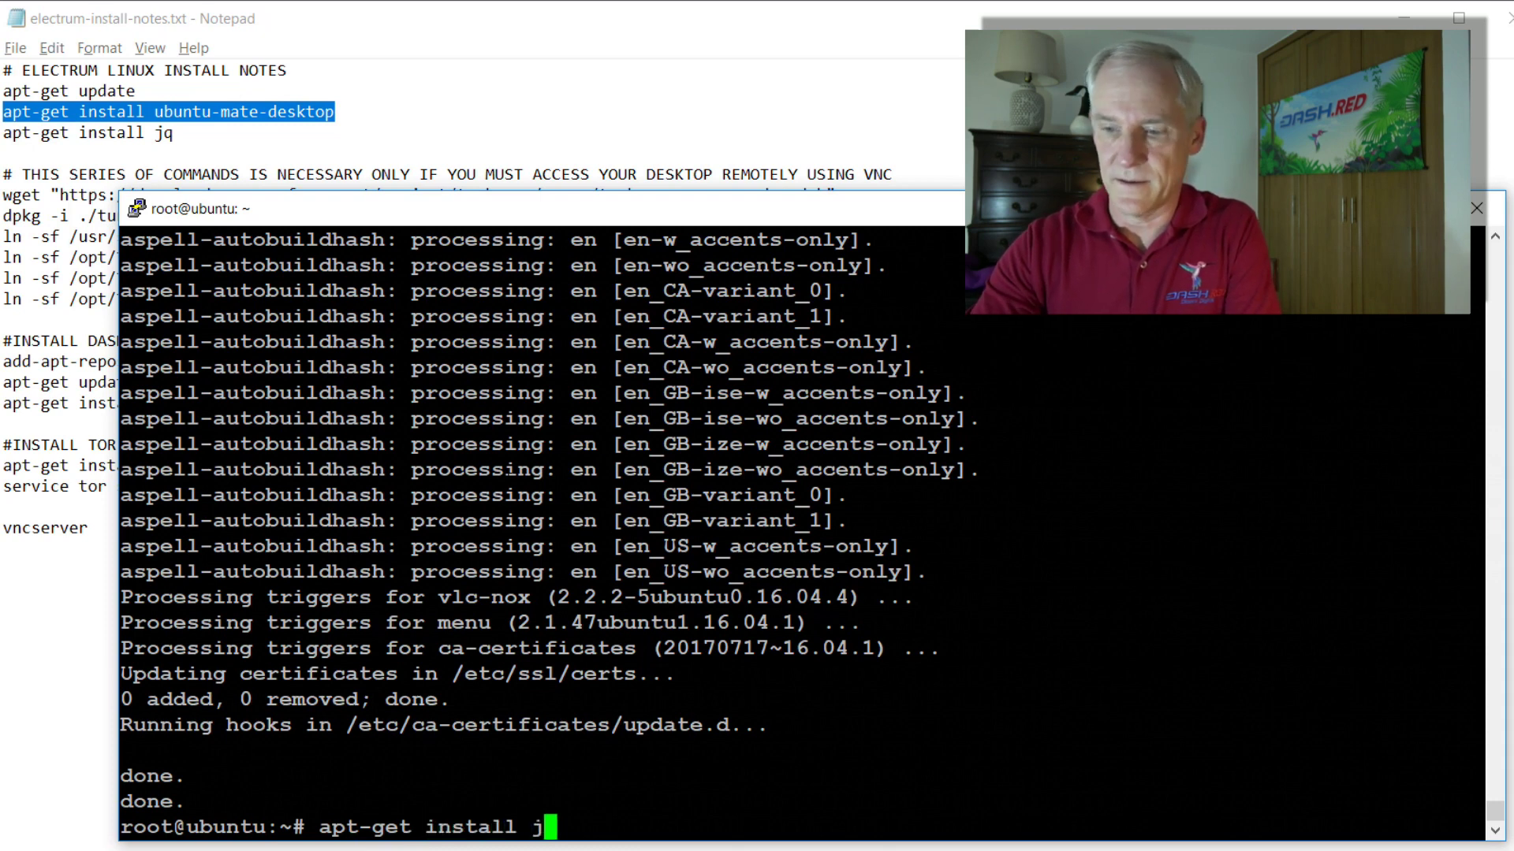
text(q)
- Run 'apt-get install jq' and confirm, installing jq with libonig2
key(Return)
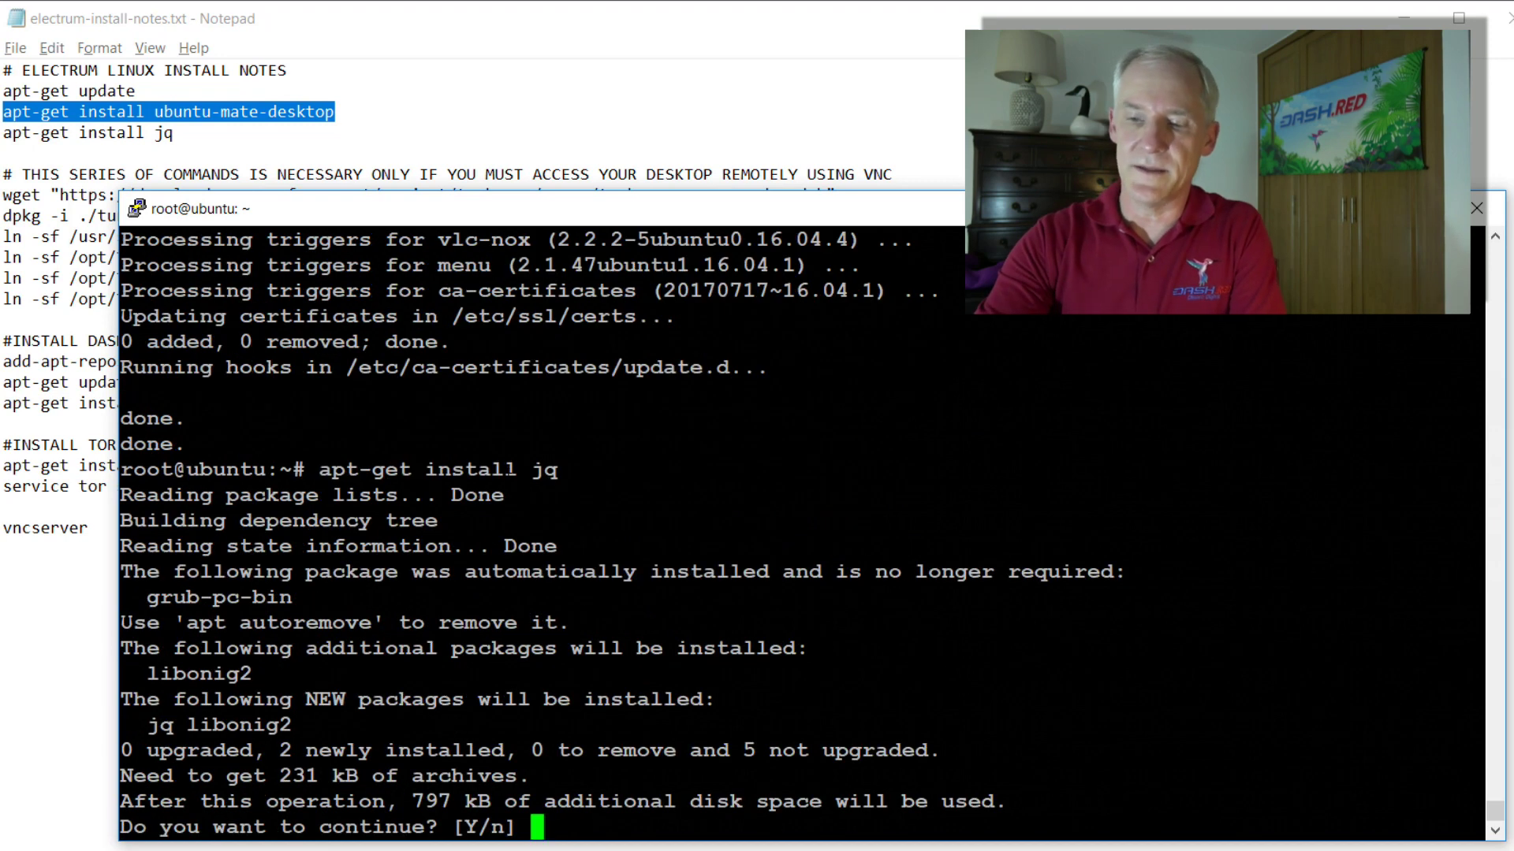
text(Y)
key(Return)
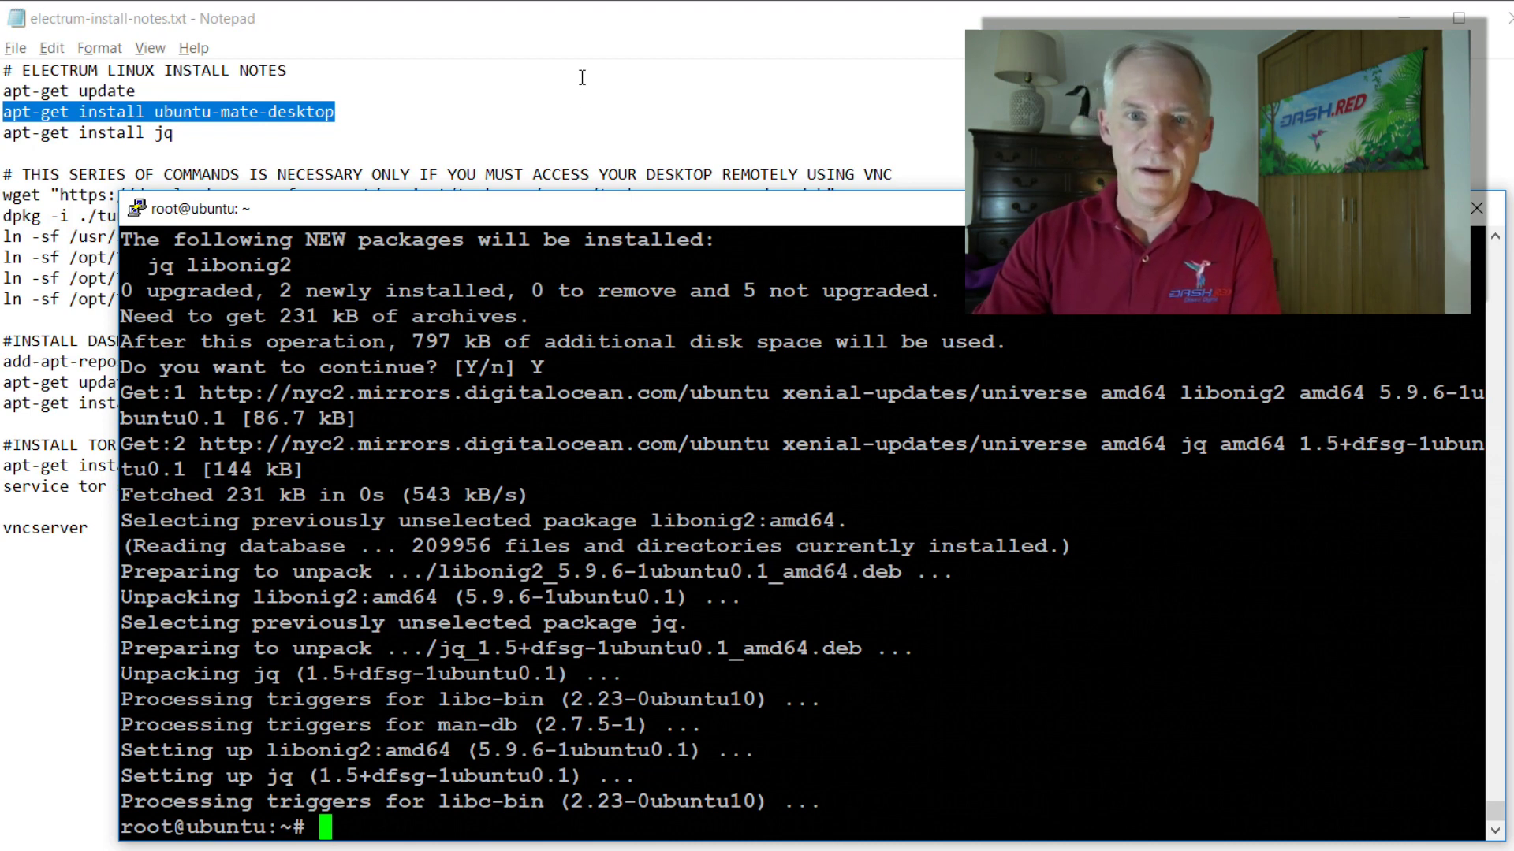
click(562, 33)
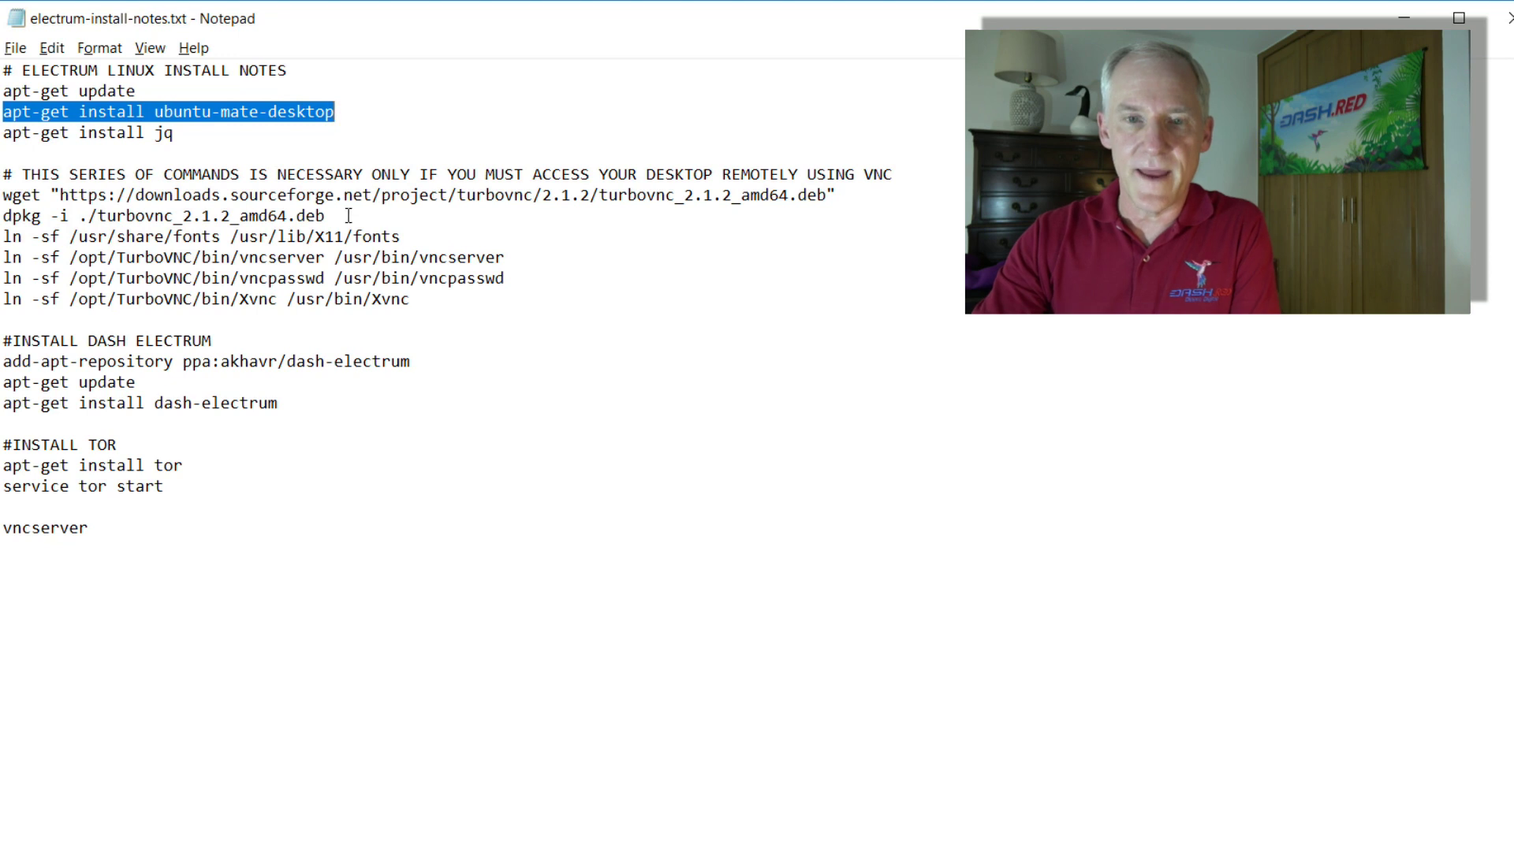
- Download the TurboVNC 2.1.2 package on the server with the wget command
drag(348, 216, 12, 216)
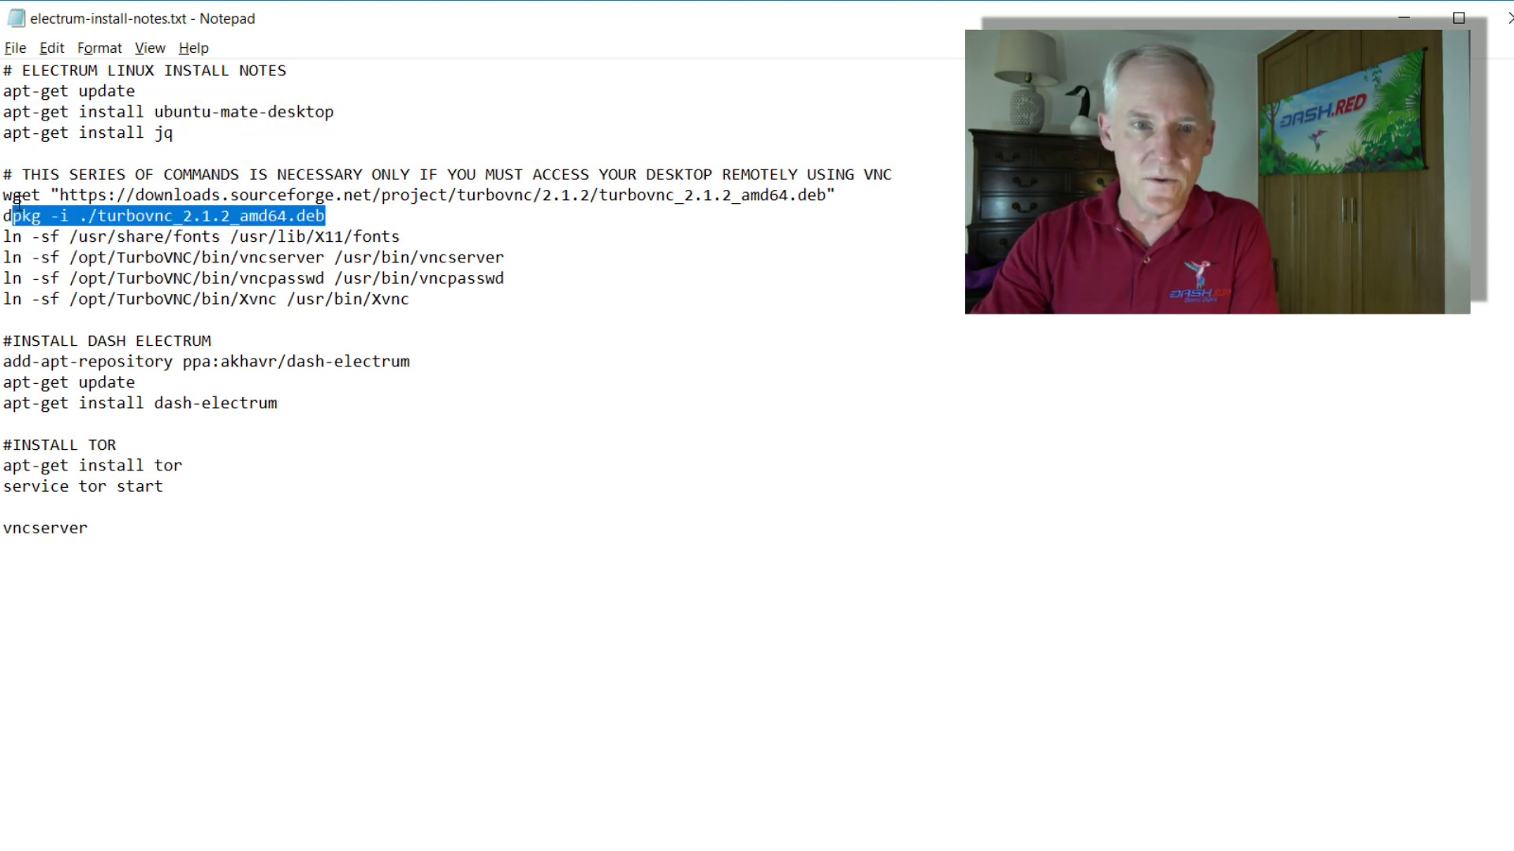
drag(6, 194, 836, 207)
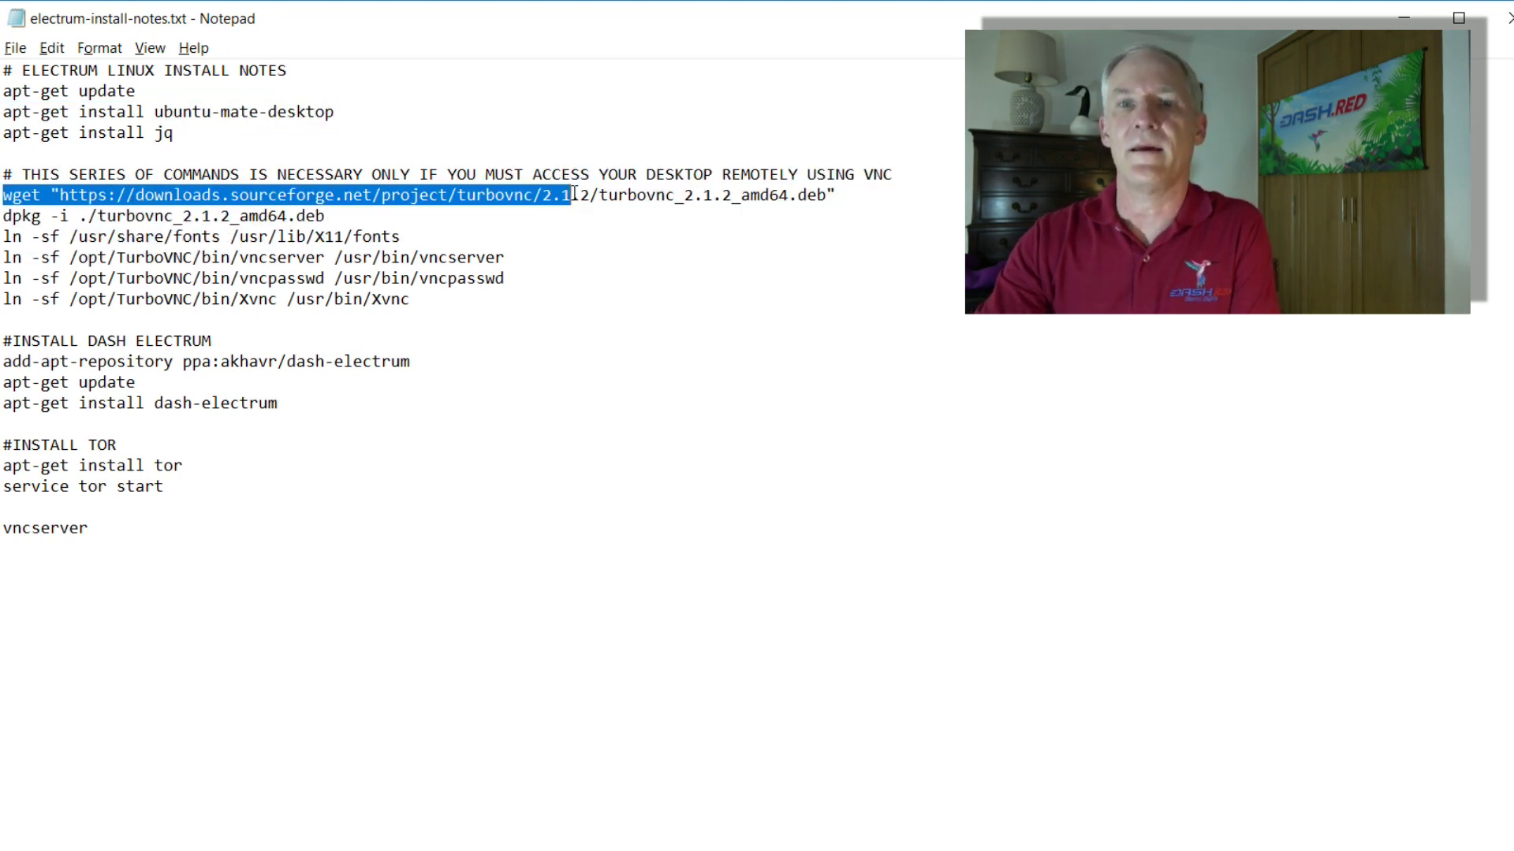
drag(835, 207, 851, 201)
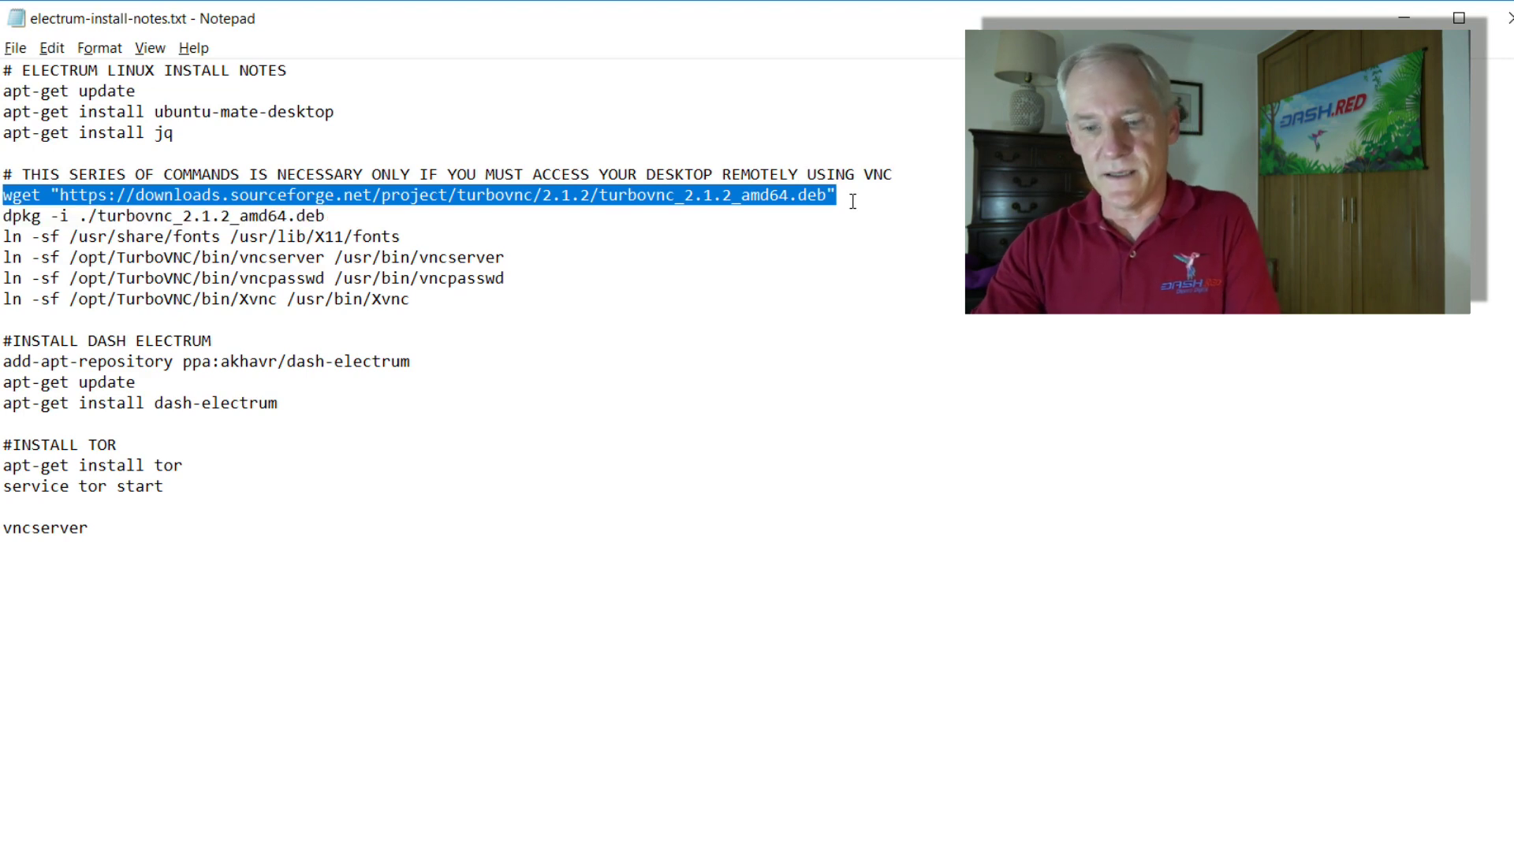
key(ctrl+c)
key(alt+Tab)
key(shift+Insert)
key(Return)
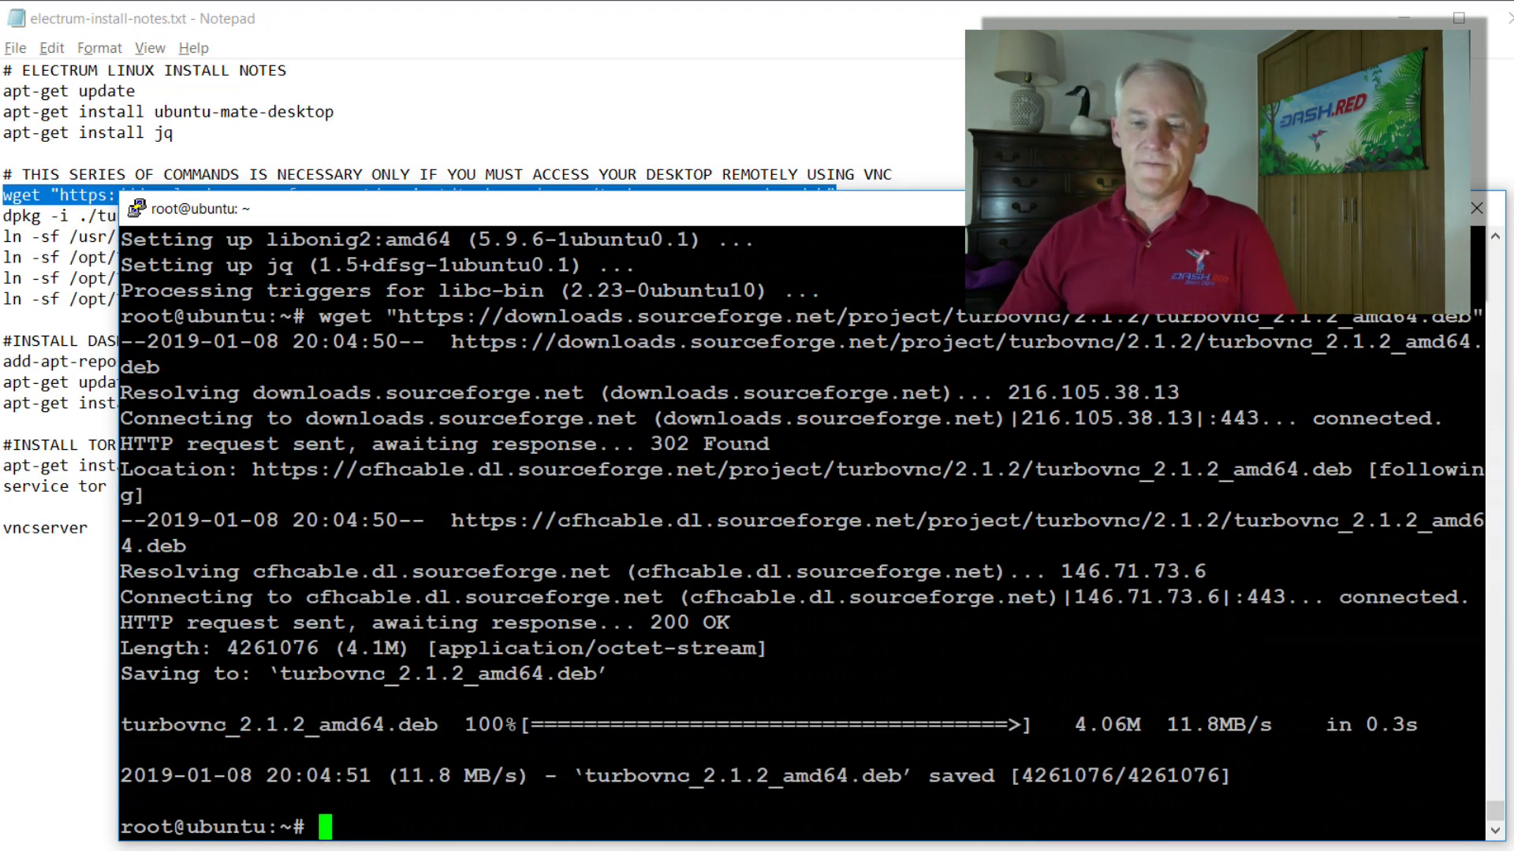
- Install the downloaded TurboVNC package with 'dpkg -i'
key(alt+Tab)
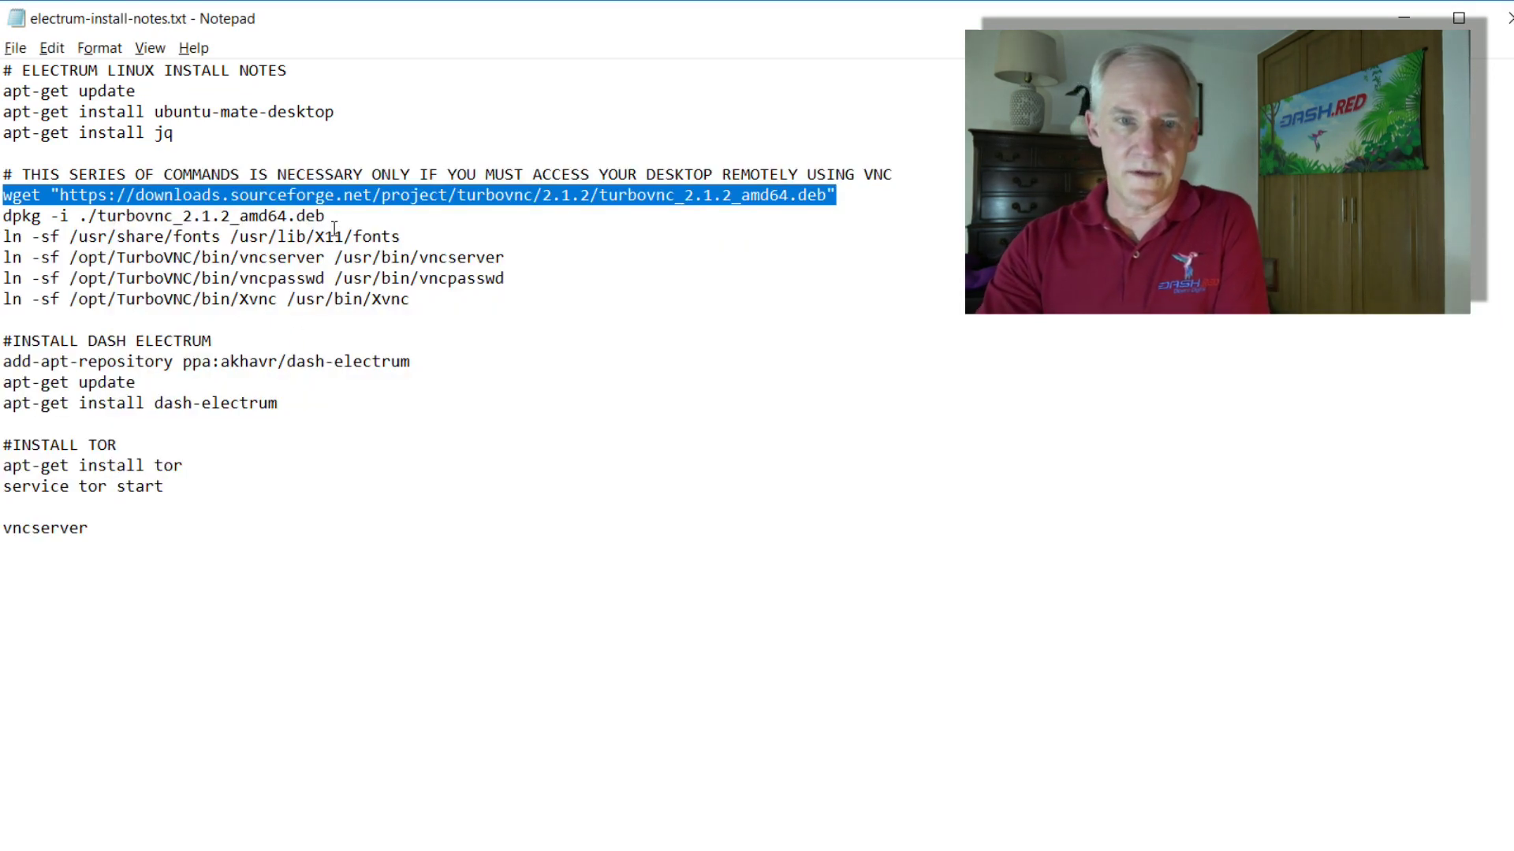
drag(326, 217, 4, 216)
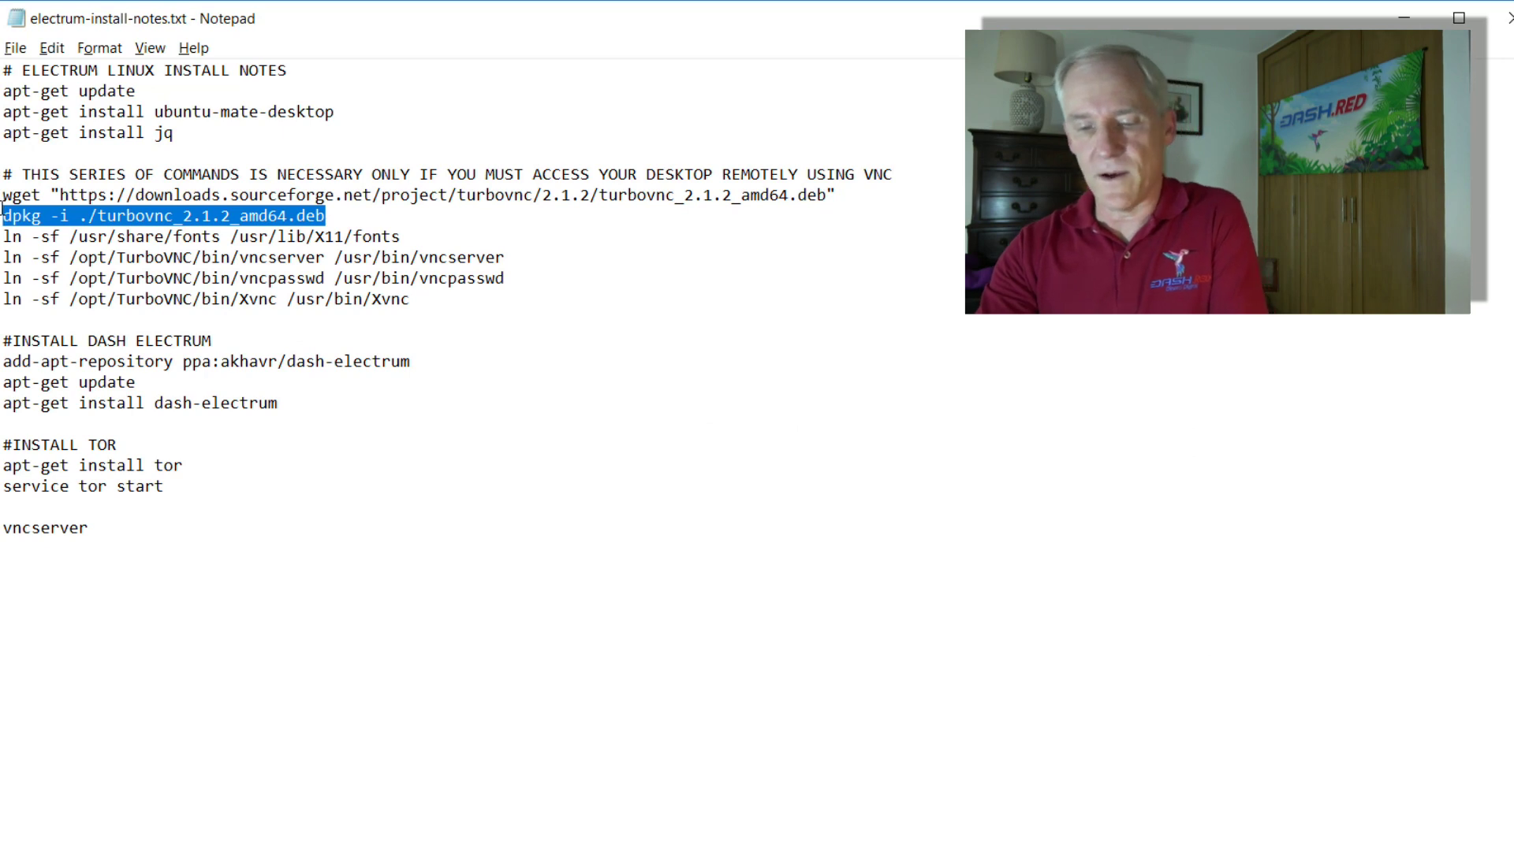
key(alt+Tab)
text(dpkg -i ./turbovnc_2.1.2_amd64.deb)
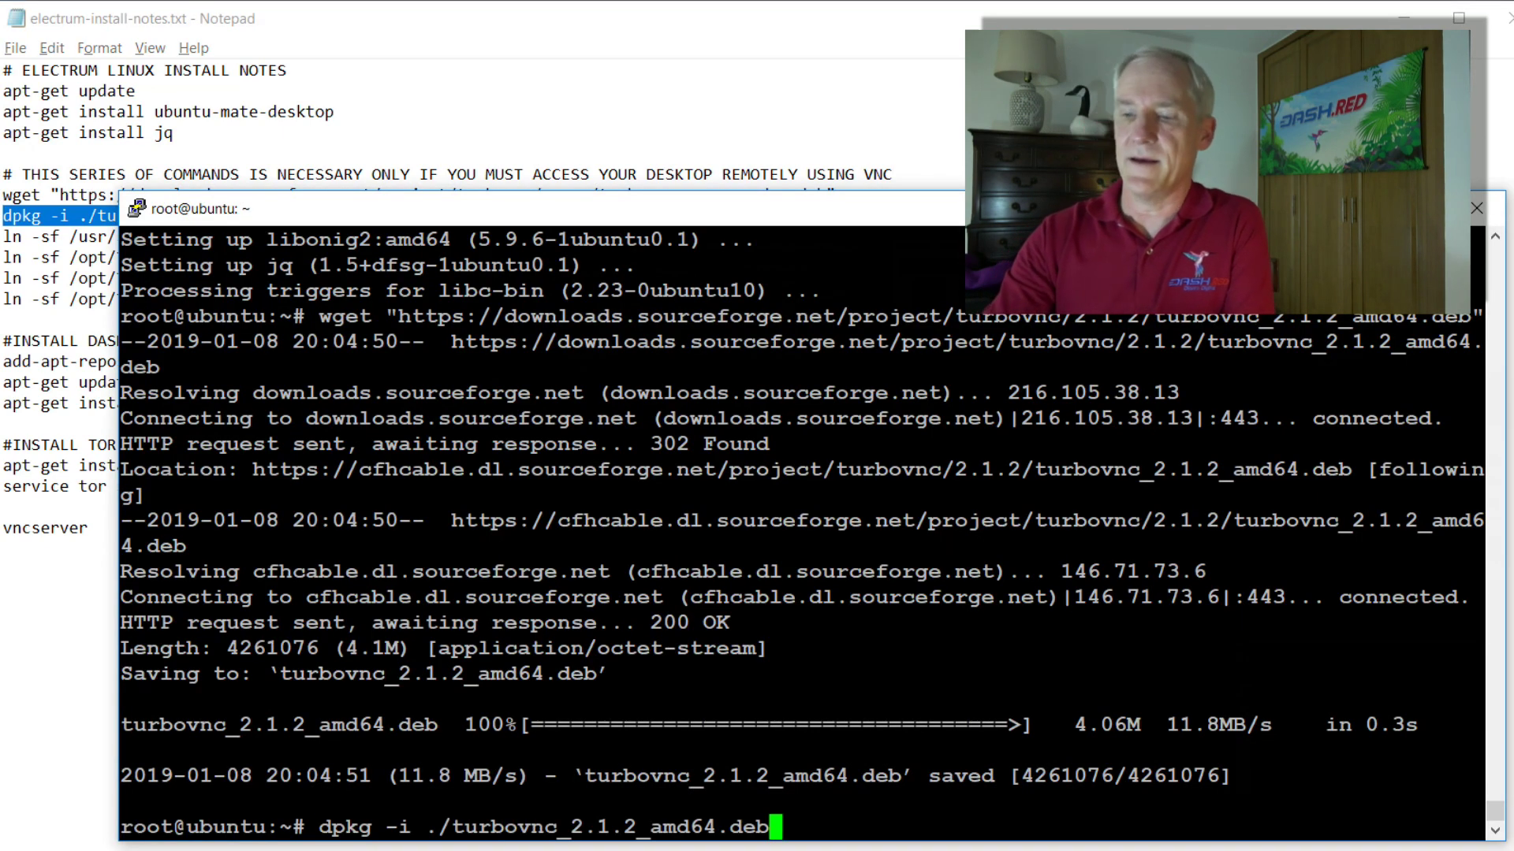
key(Return)
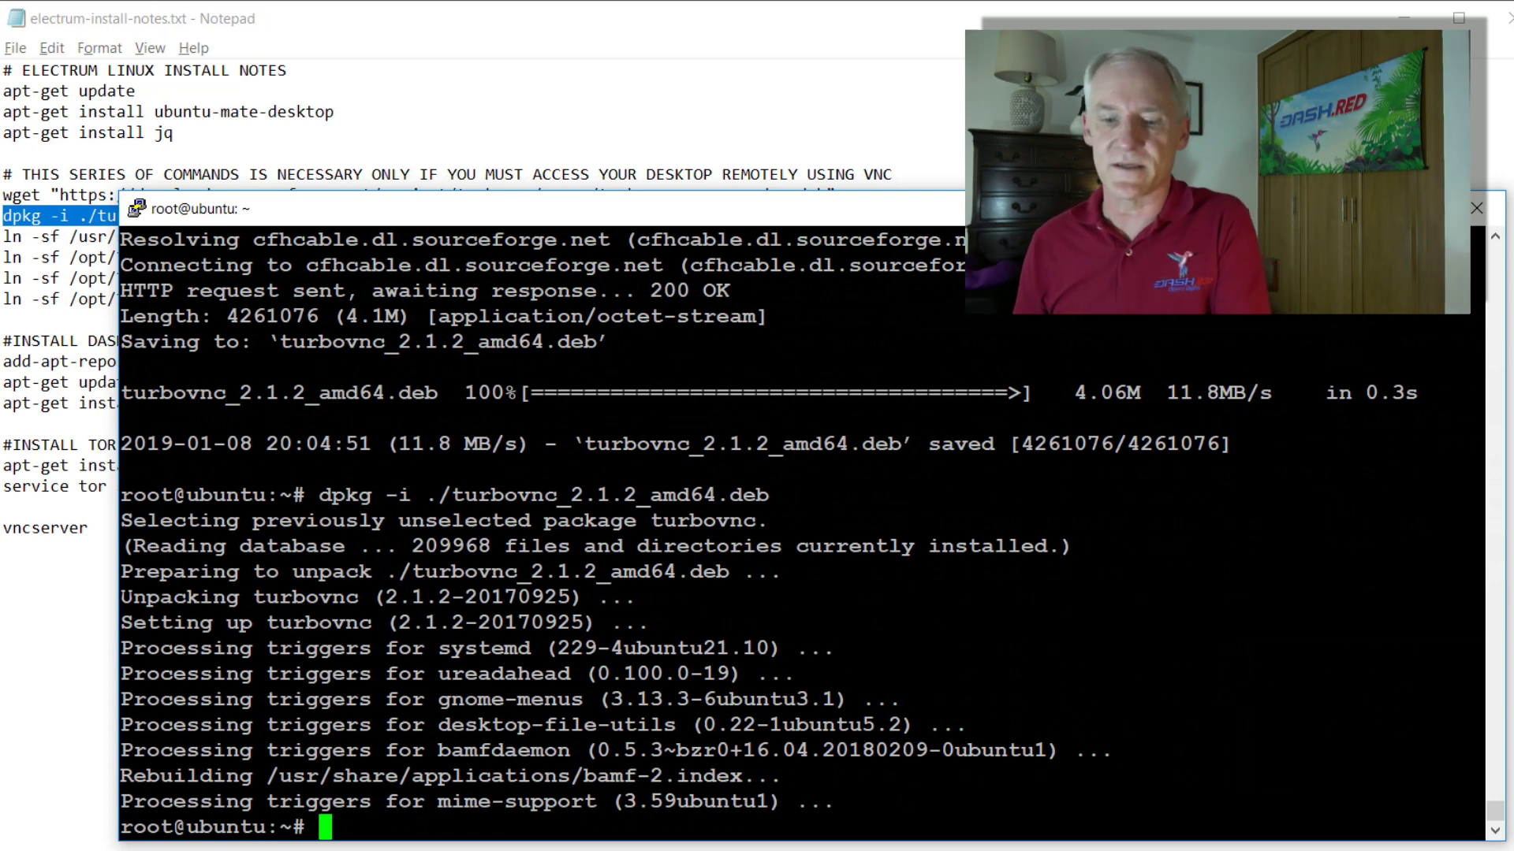
- Run the four 'ln -sf' commands linking TurboVNC fonts and programs
key(alt+Tab)
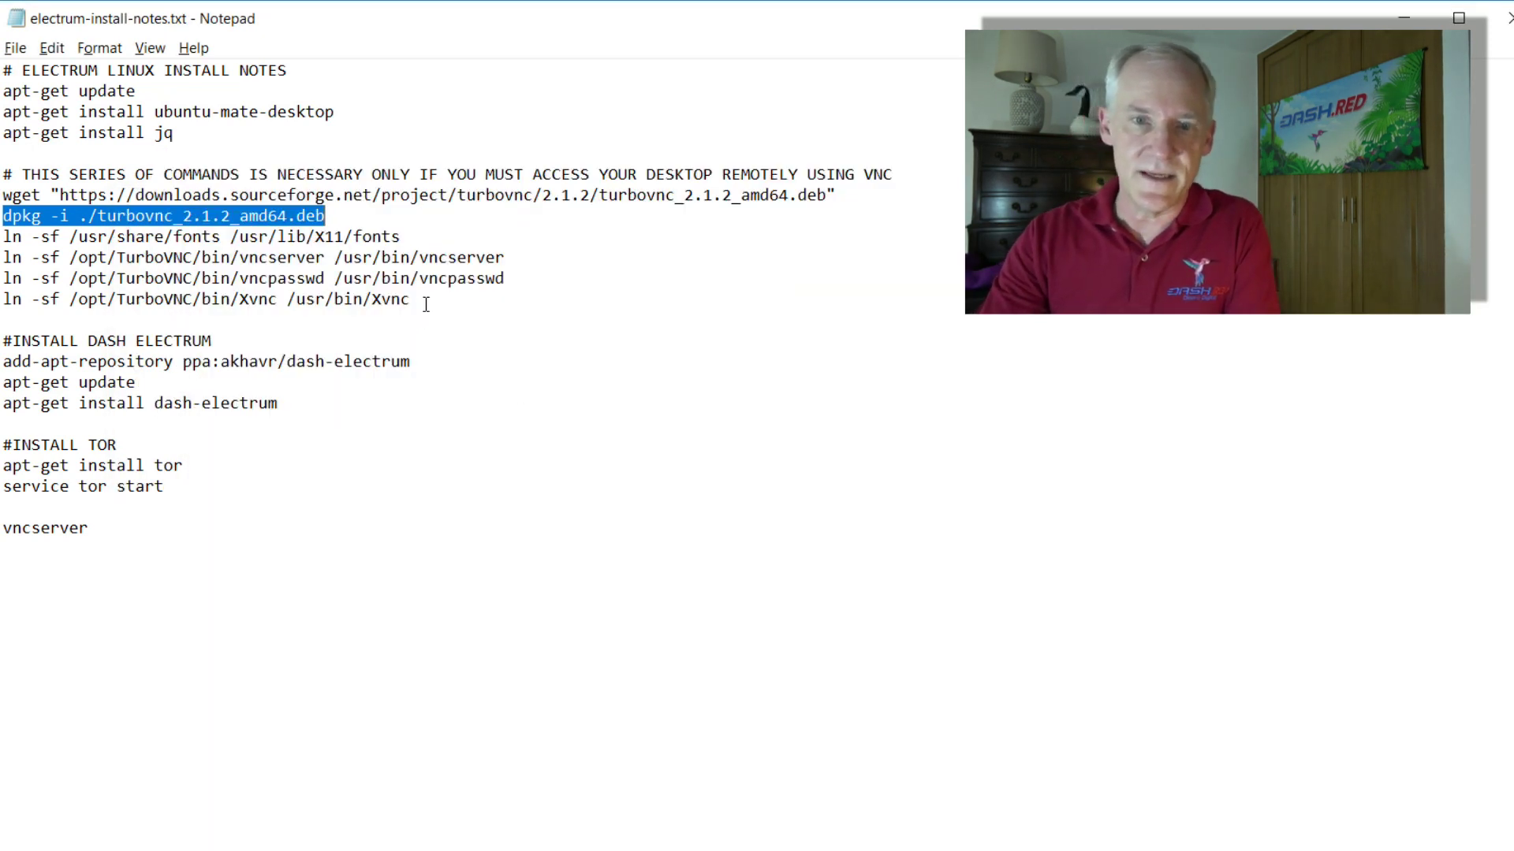
drag(425, 303, 4, 232)
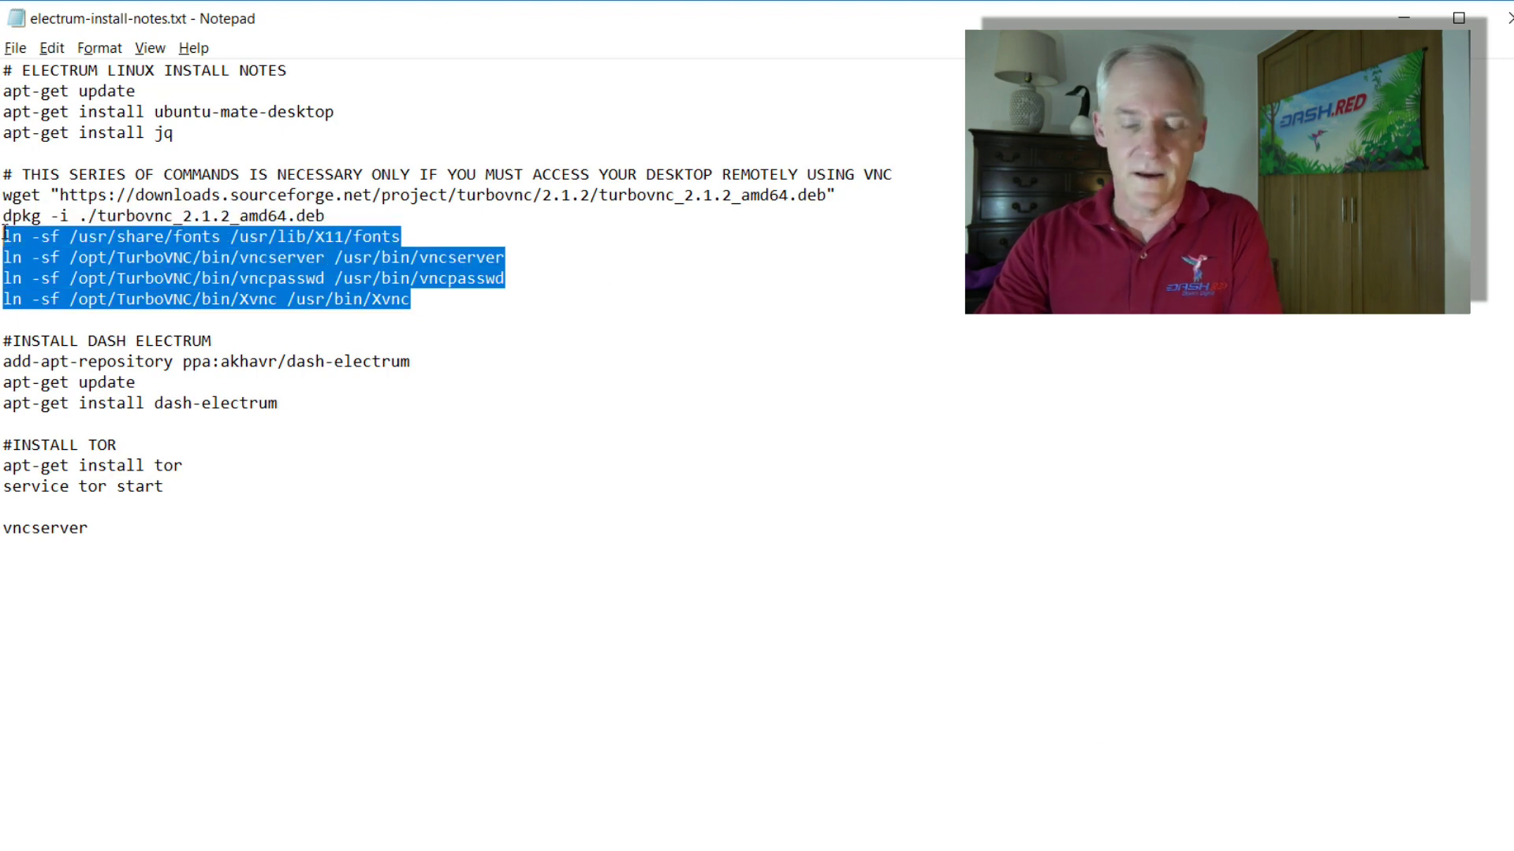
key(ctrl+c)
key(alt+Tab)
key(shift+Insert)
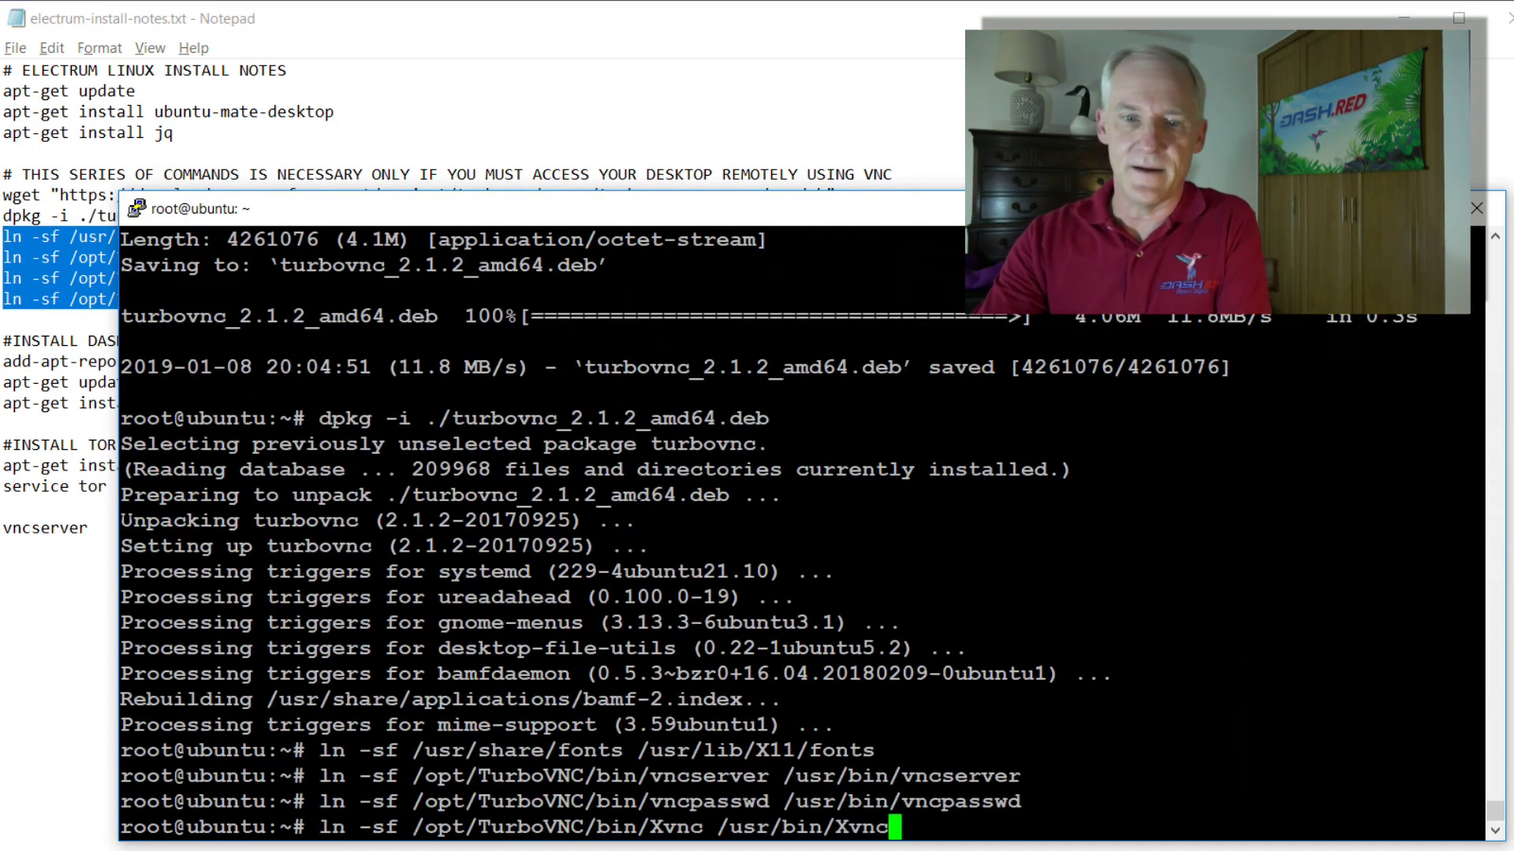
key(Return)
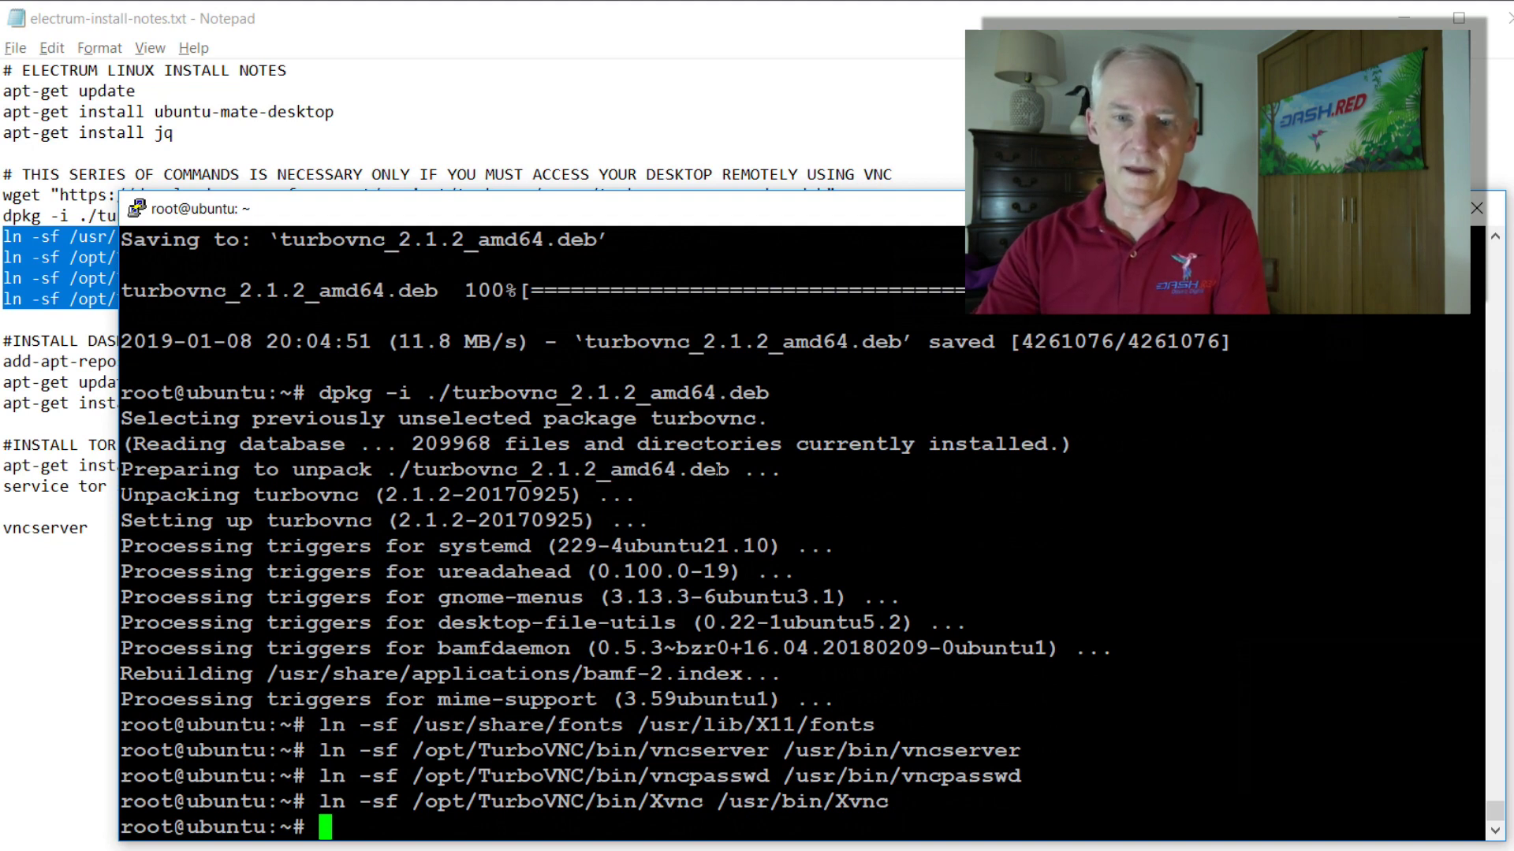
key(alt+Tab)
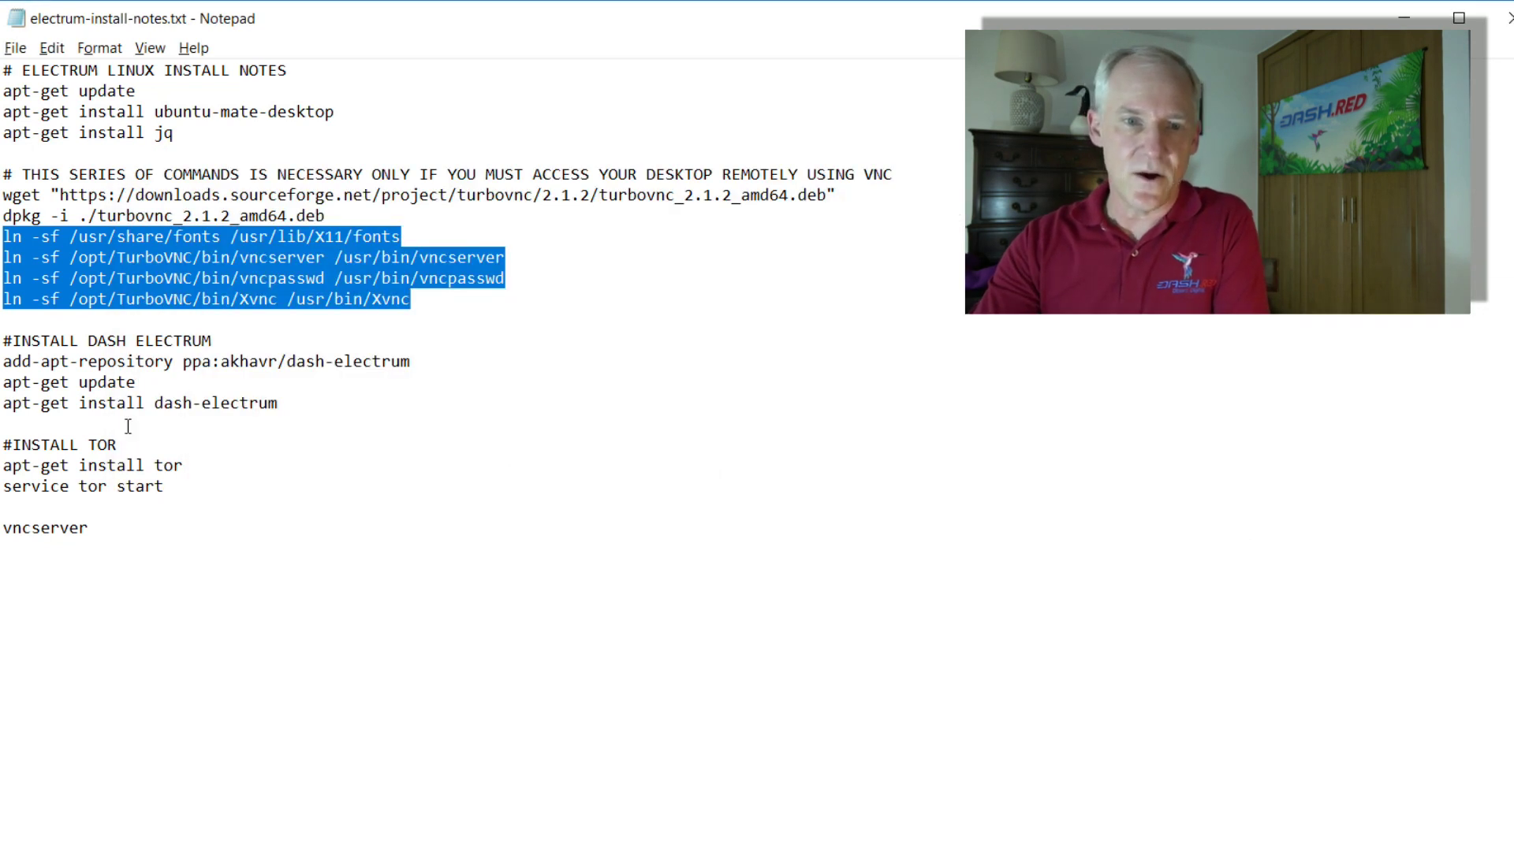
drag(8, 364, 422, 368)
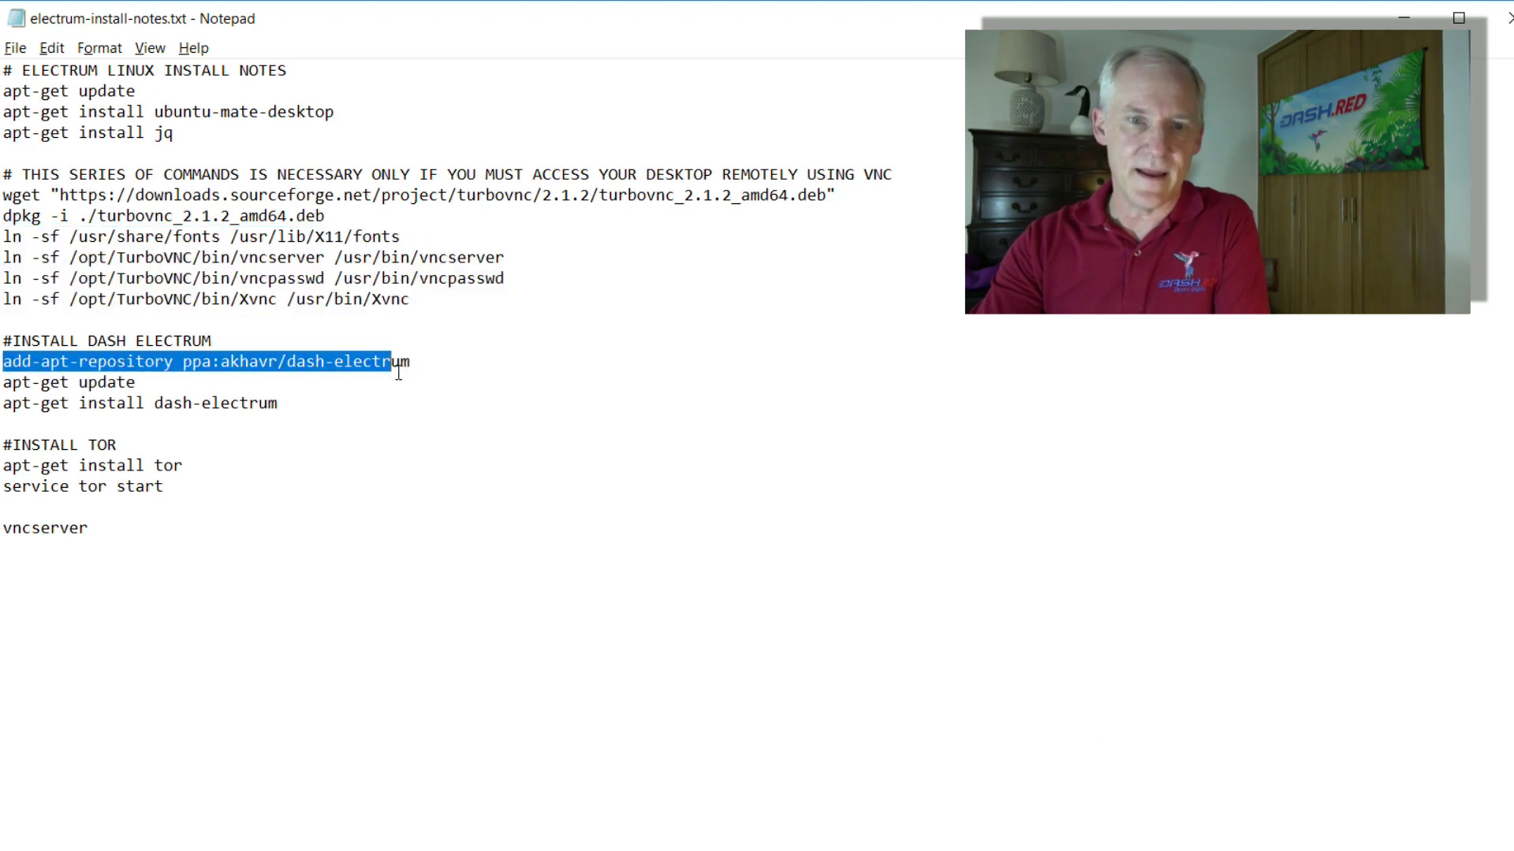
- Add the repository with 'add-apt-repository ppa:akhavr/dash-electrum' and confirm
key(ctrl+c)
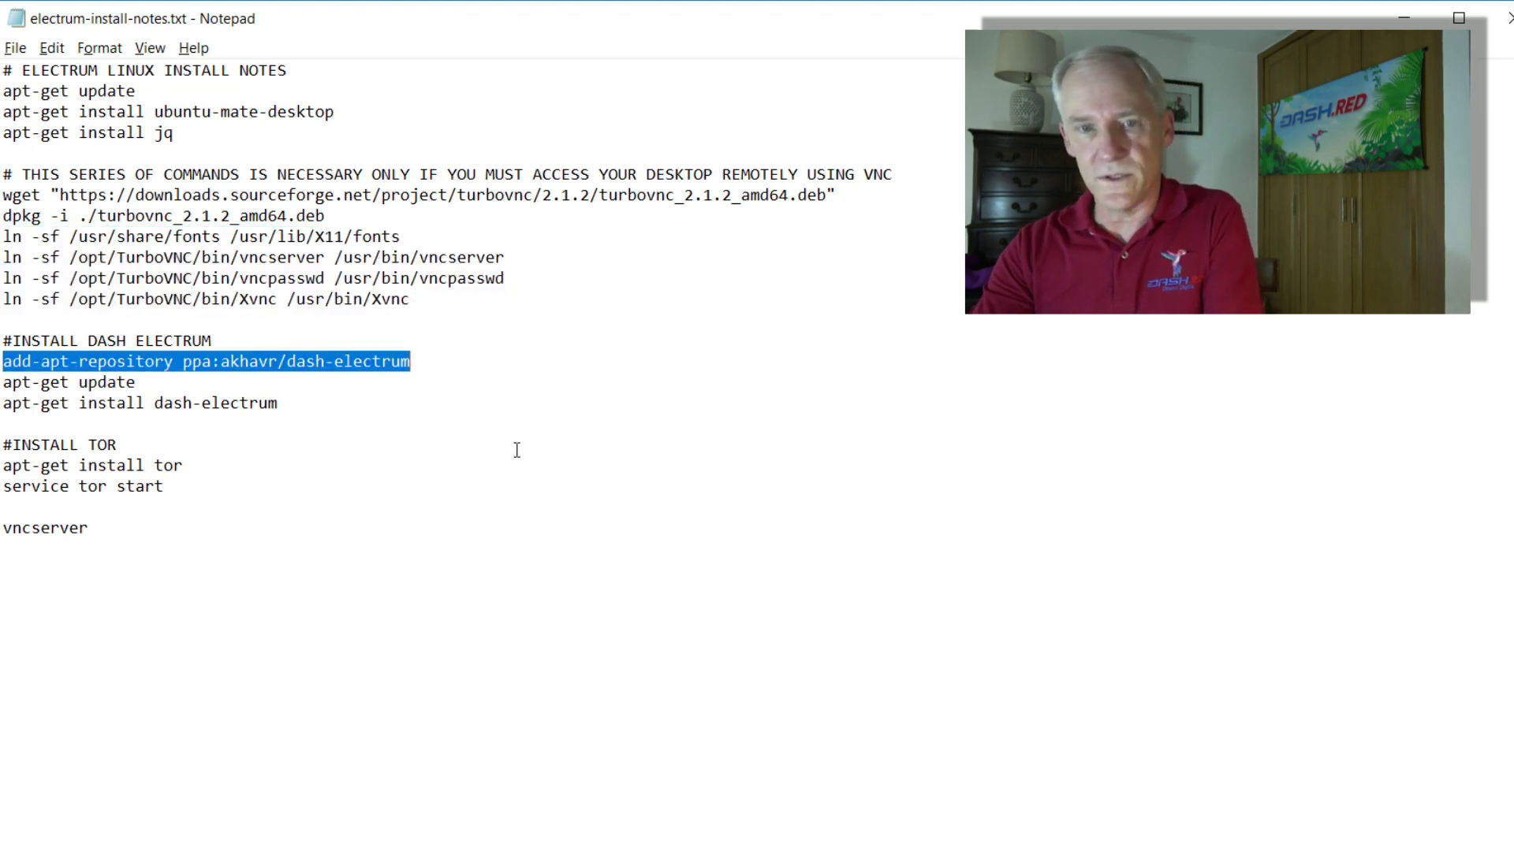
key(alt+Tab)
right_click(517, 449)
key(Return)
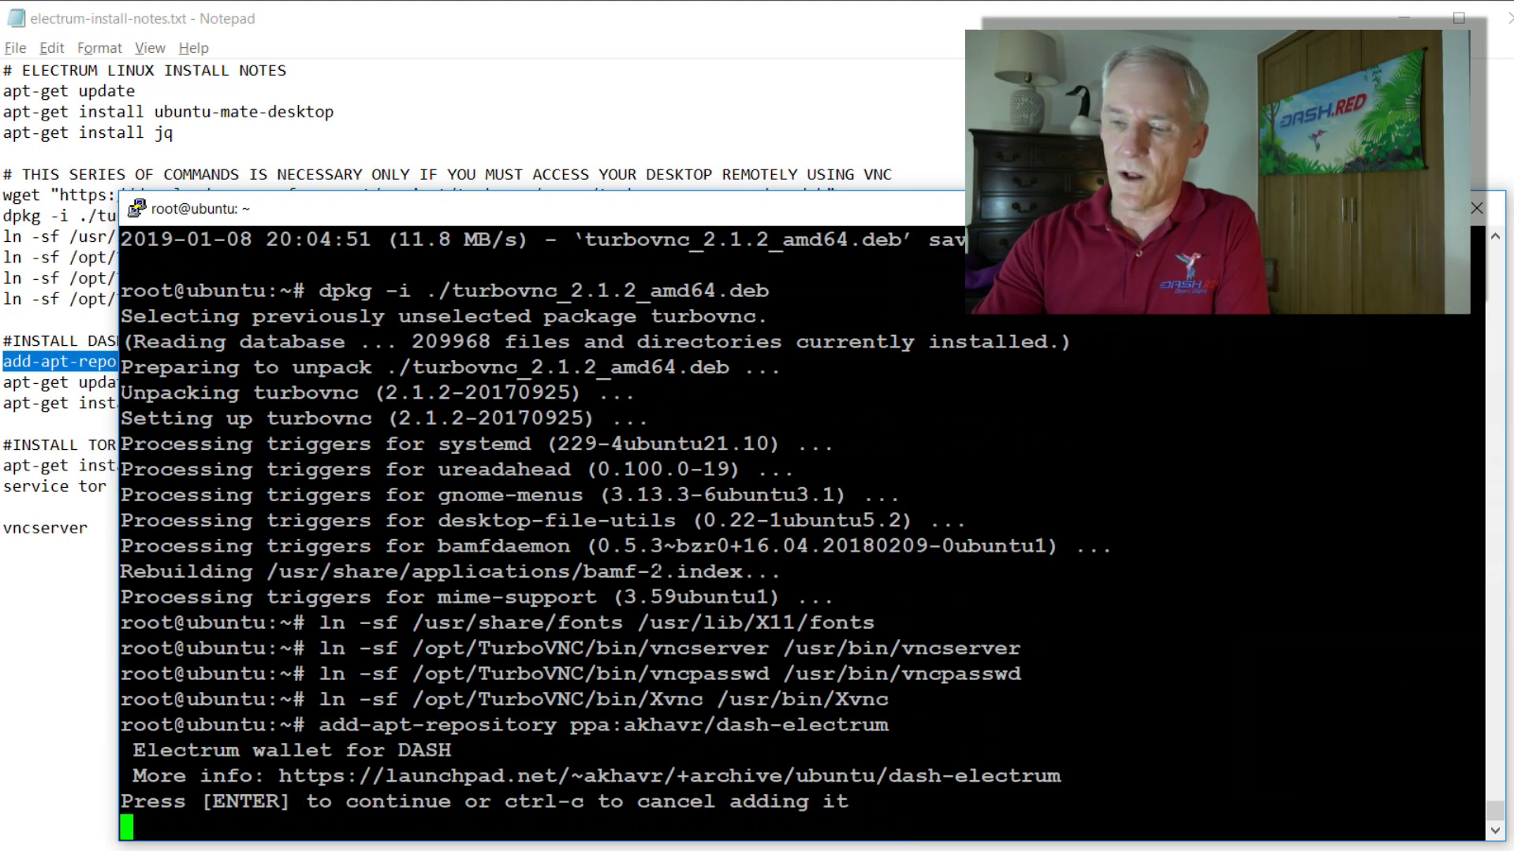
key(Return)
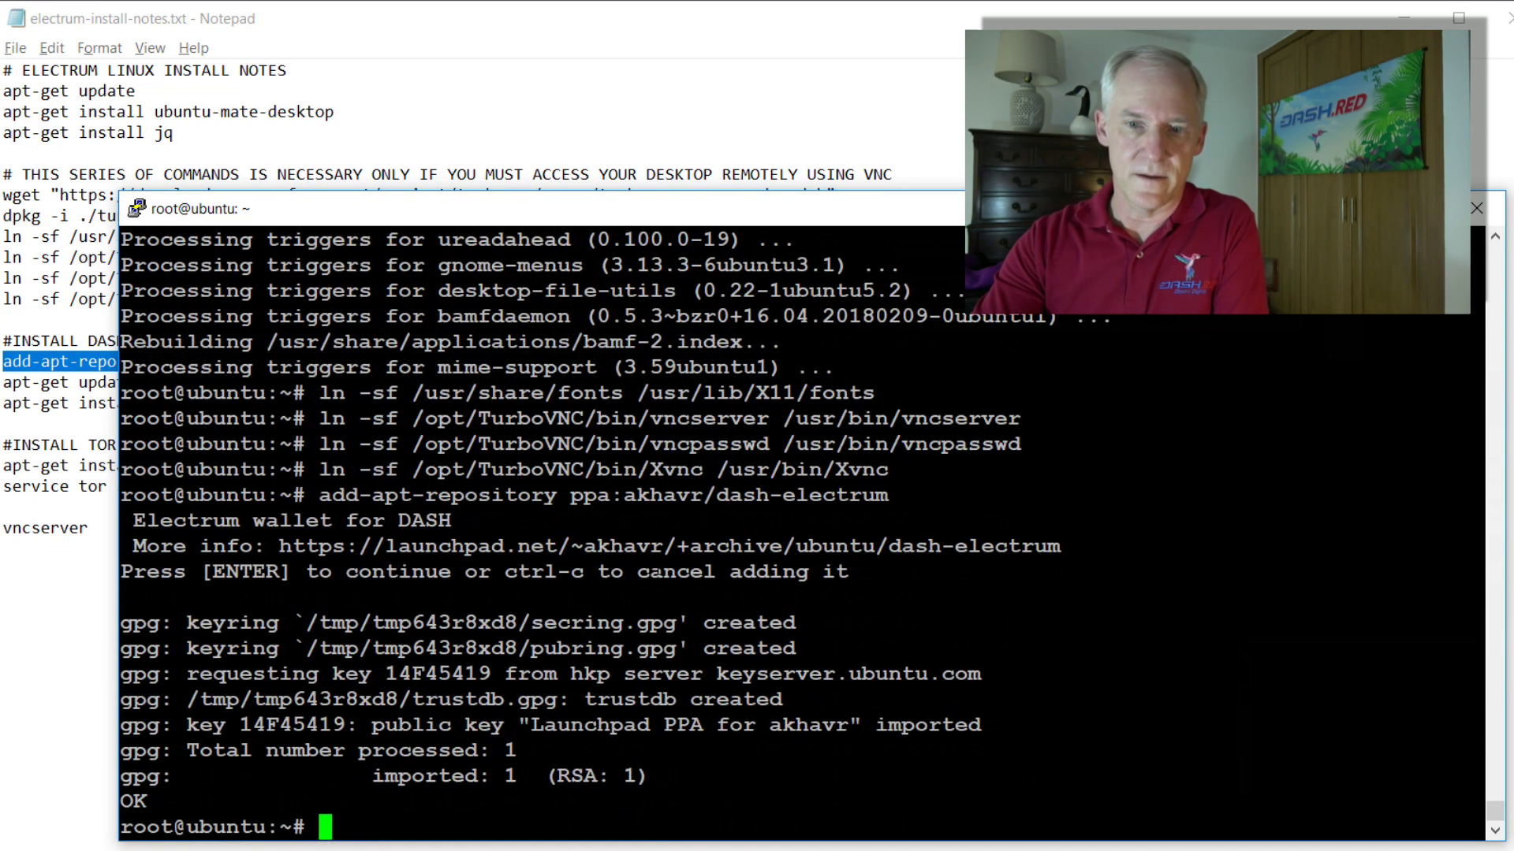
- Run 'apt-get update' to pull in the new repository's package lists
key(alt+Tab)
drag(136, 383, 7, 382)
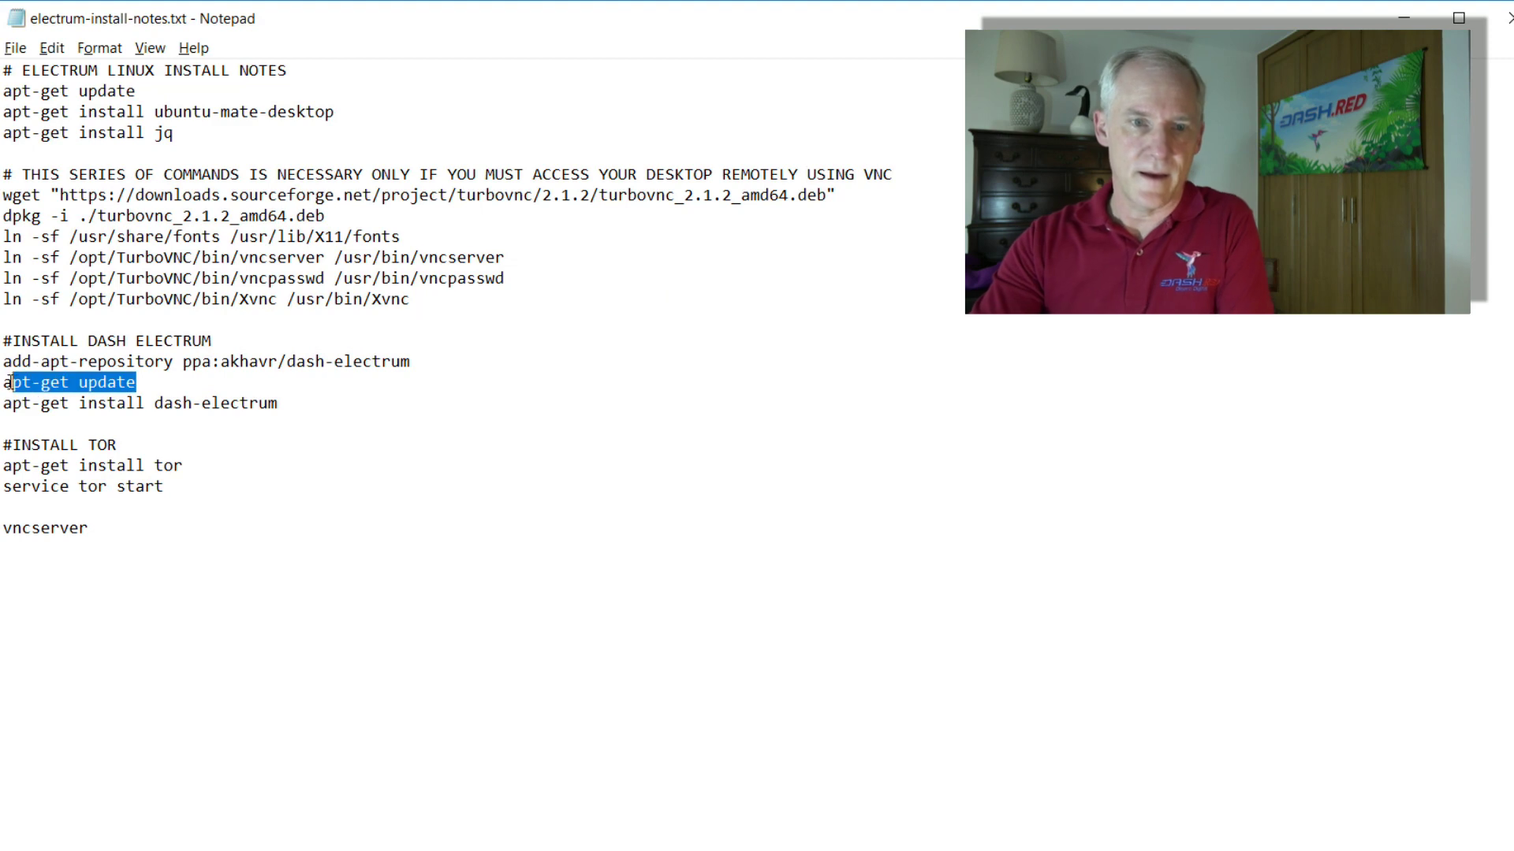
key(alt+Tab)
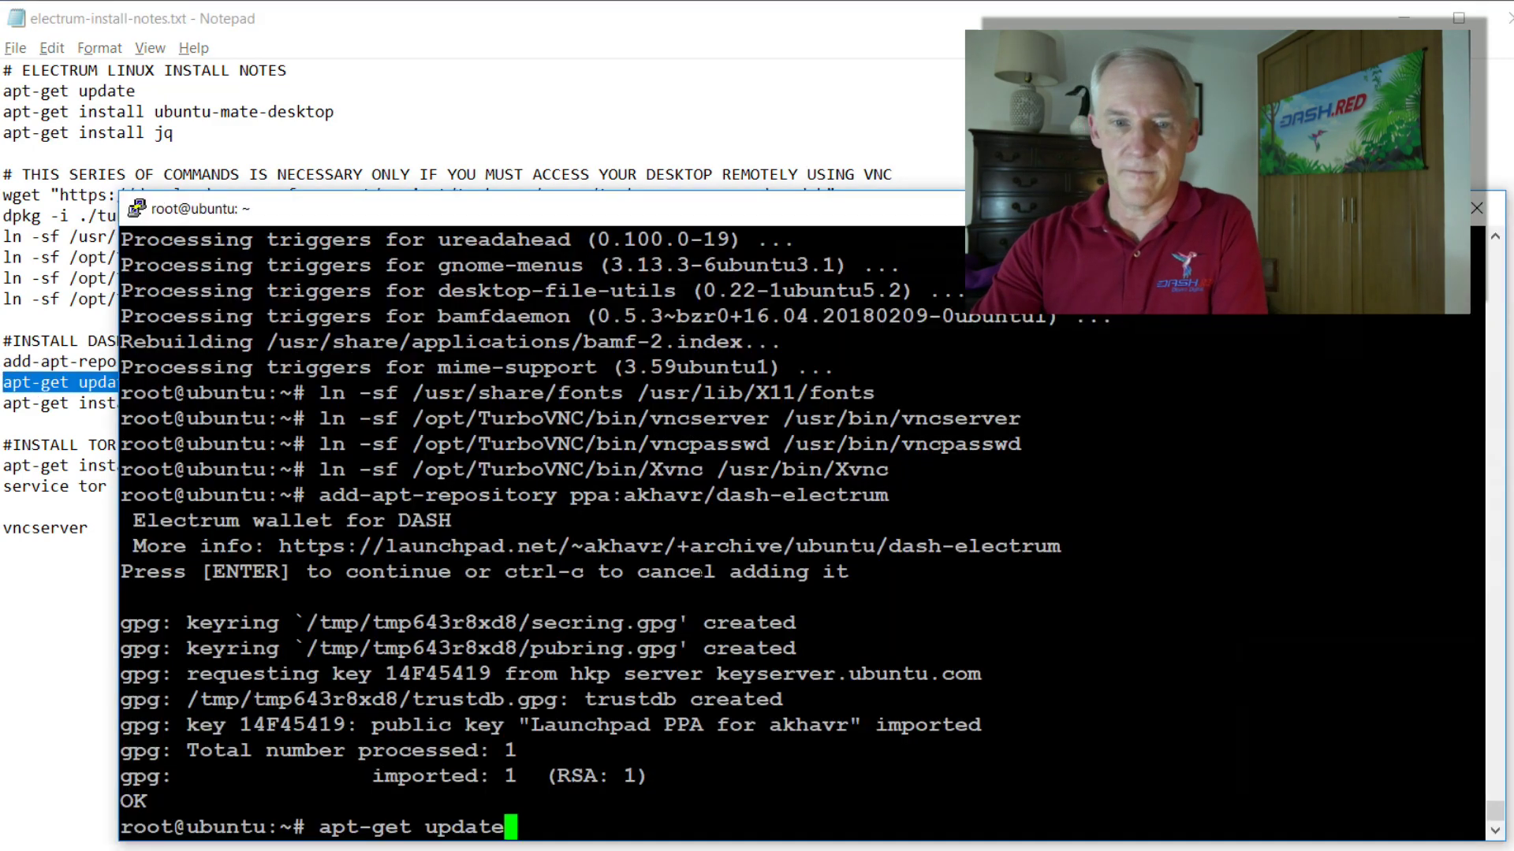
key(Return)
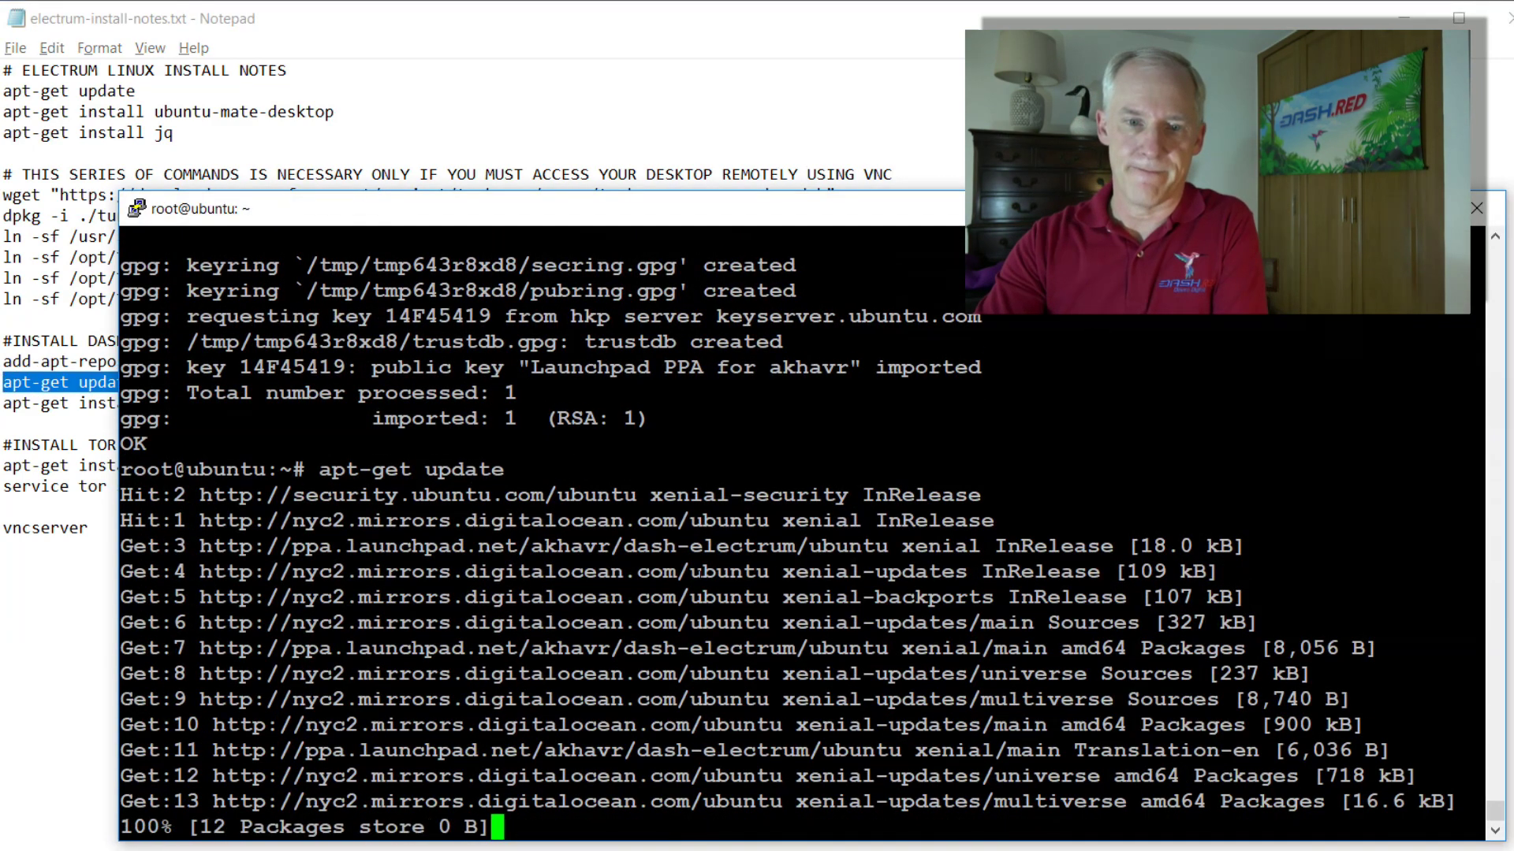
- Run 'apt-get install dash-electrum' and agree to install the 42 new packages
key(alt+Tab)
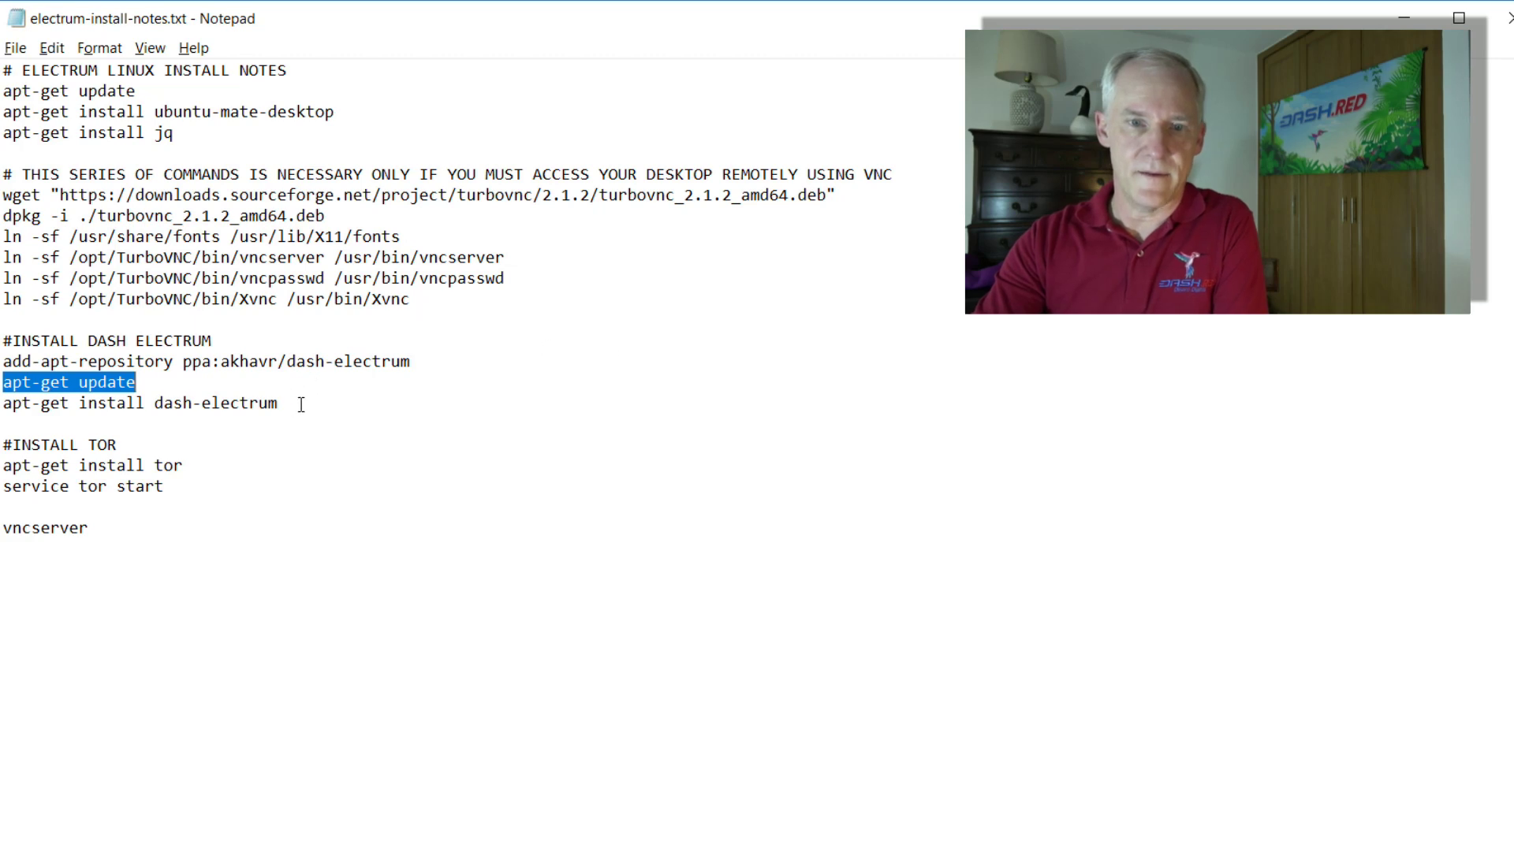
drag(301, 405, 72, 398)
key(ctrl+c)
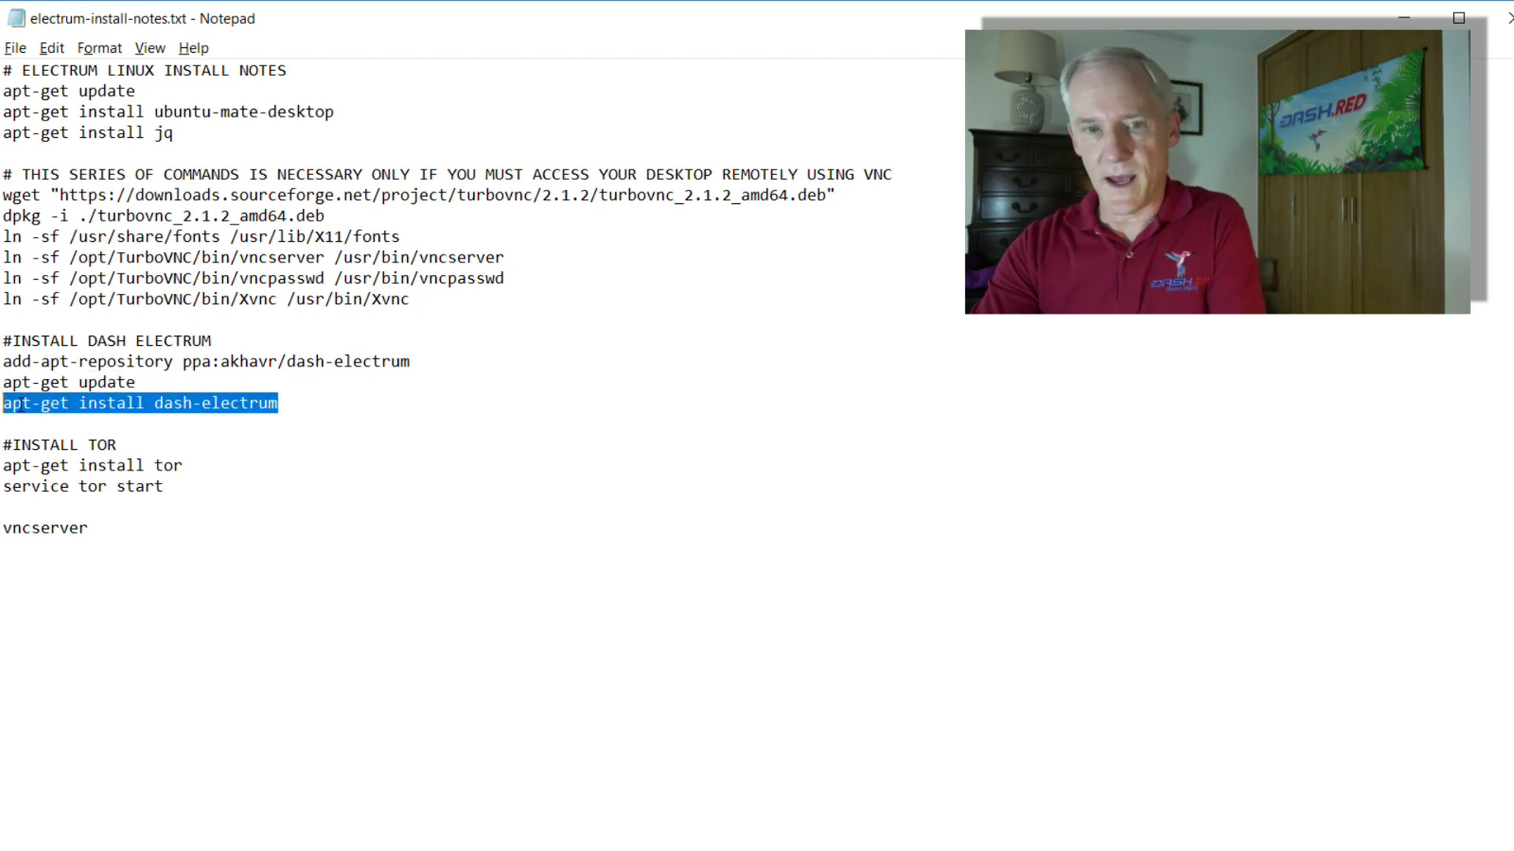
key(alt+Tab)
text(apt-get install dash-electrum)
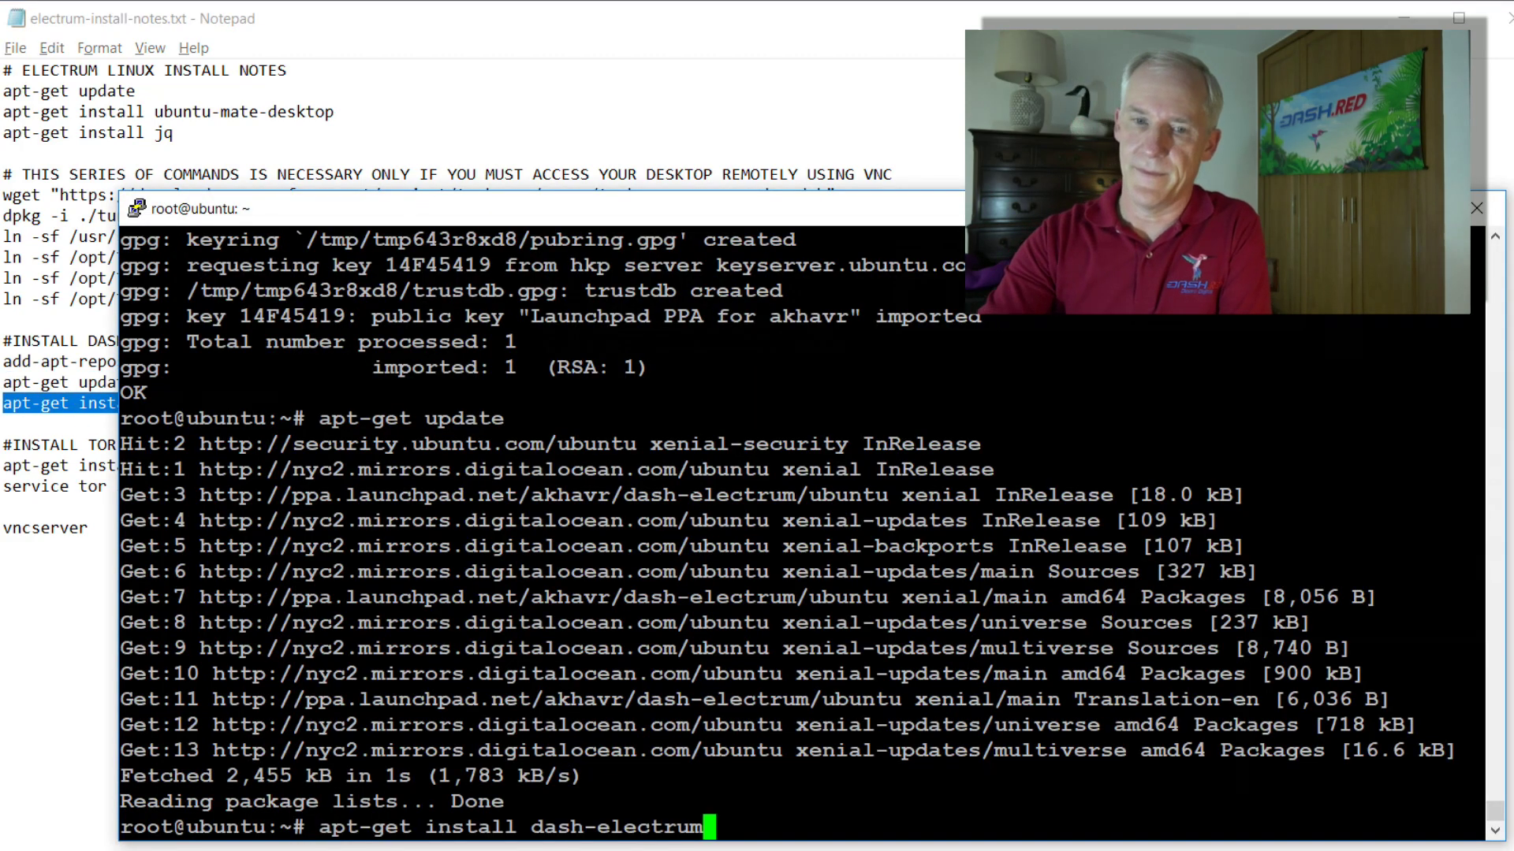
key(Return)
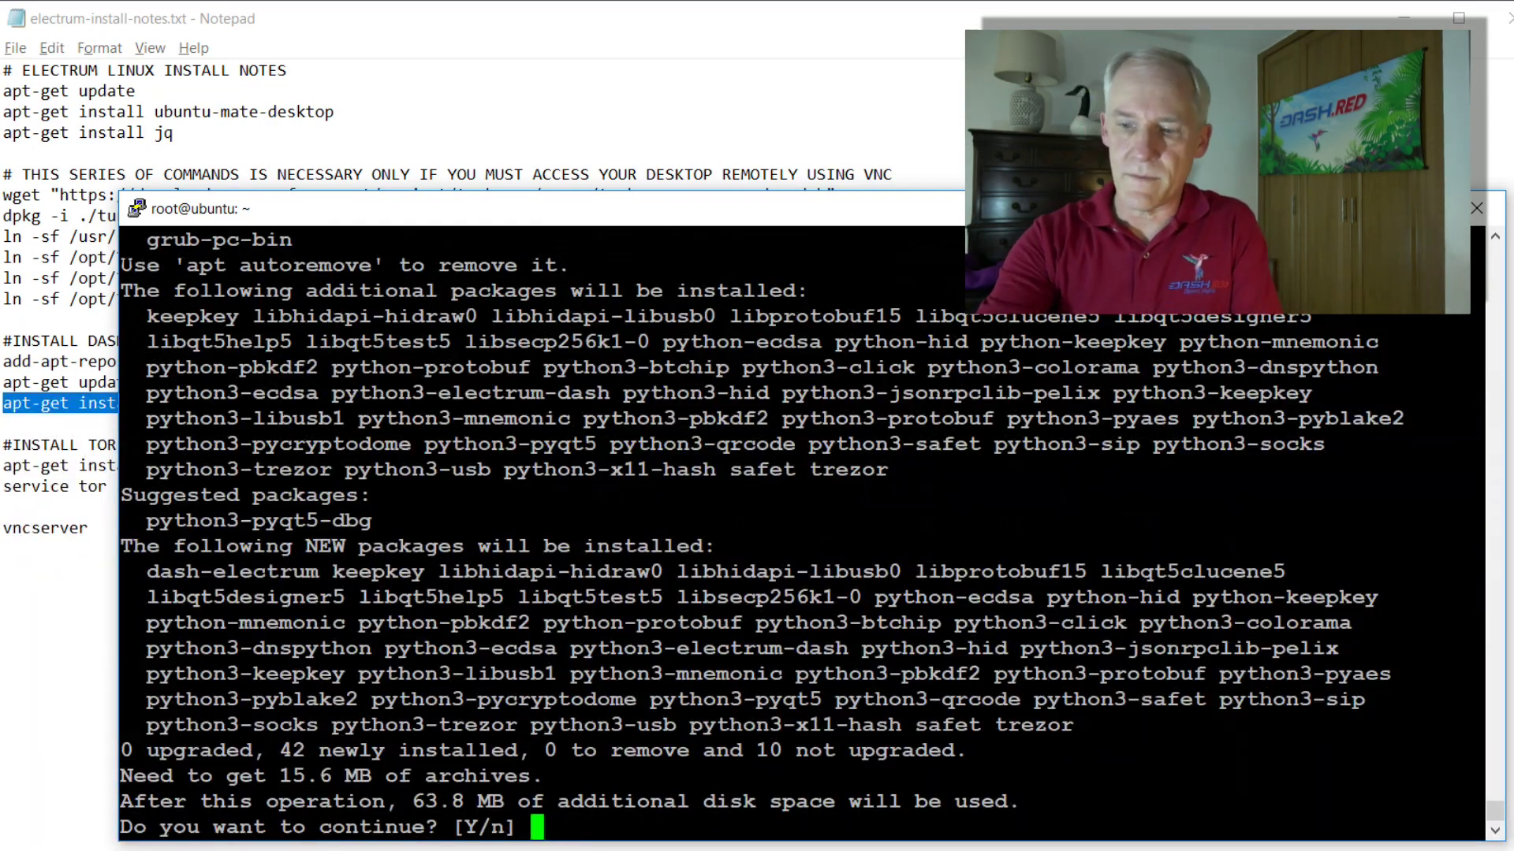
text(Y)
key(Return)
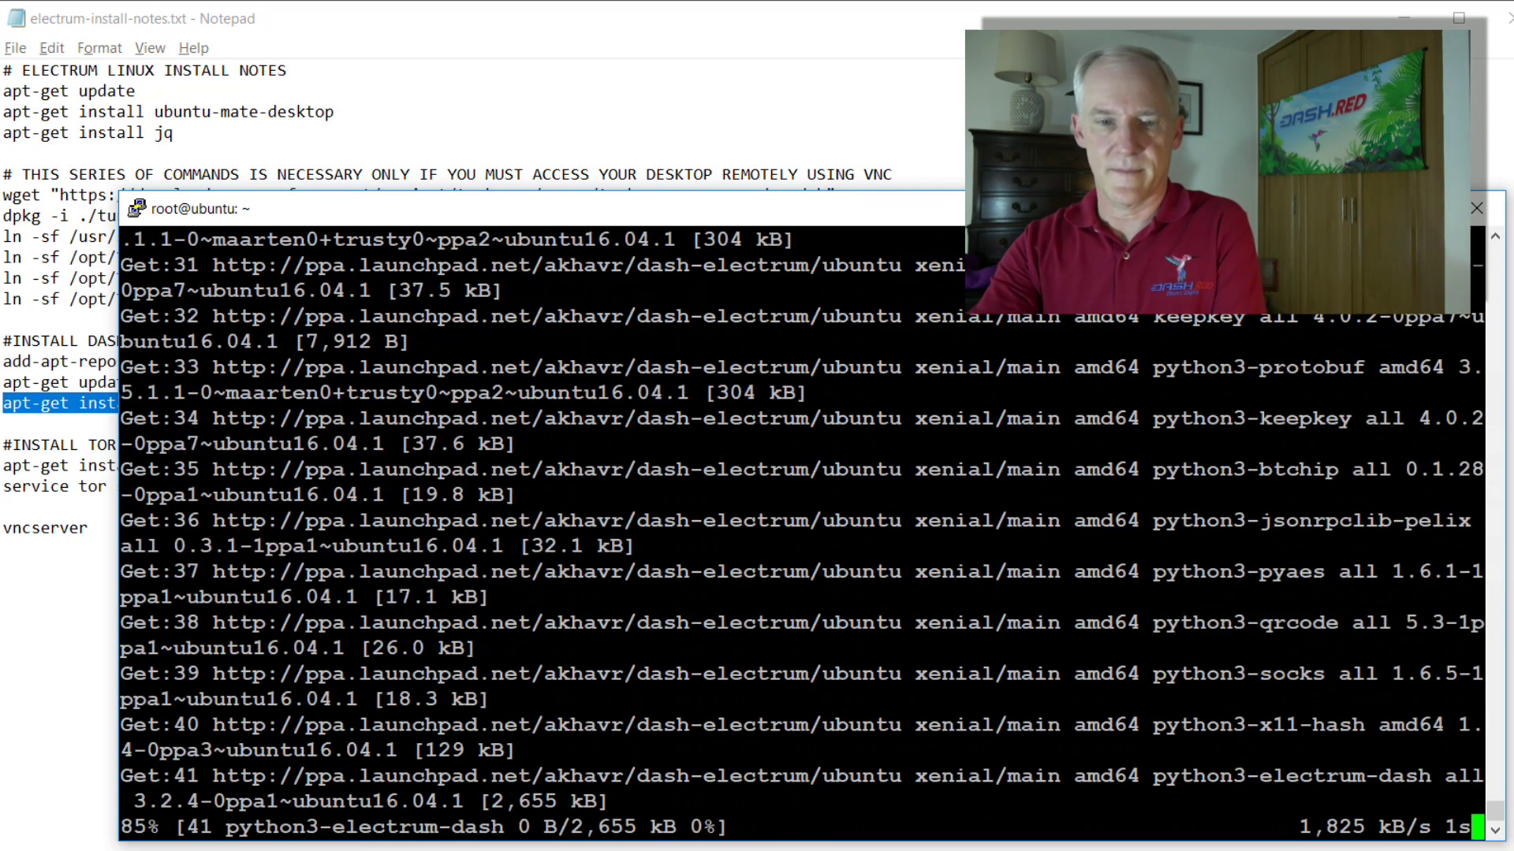
key(alt+Tab)
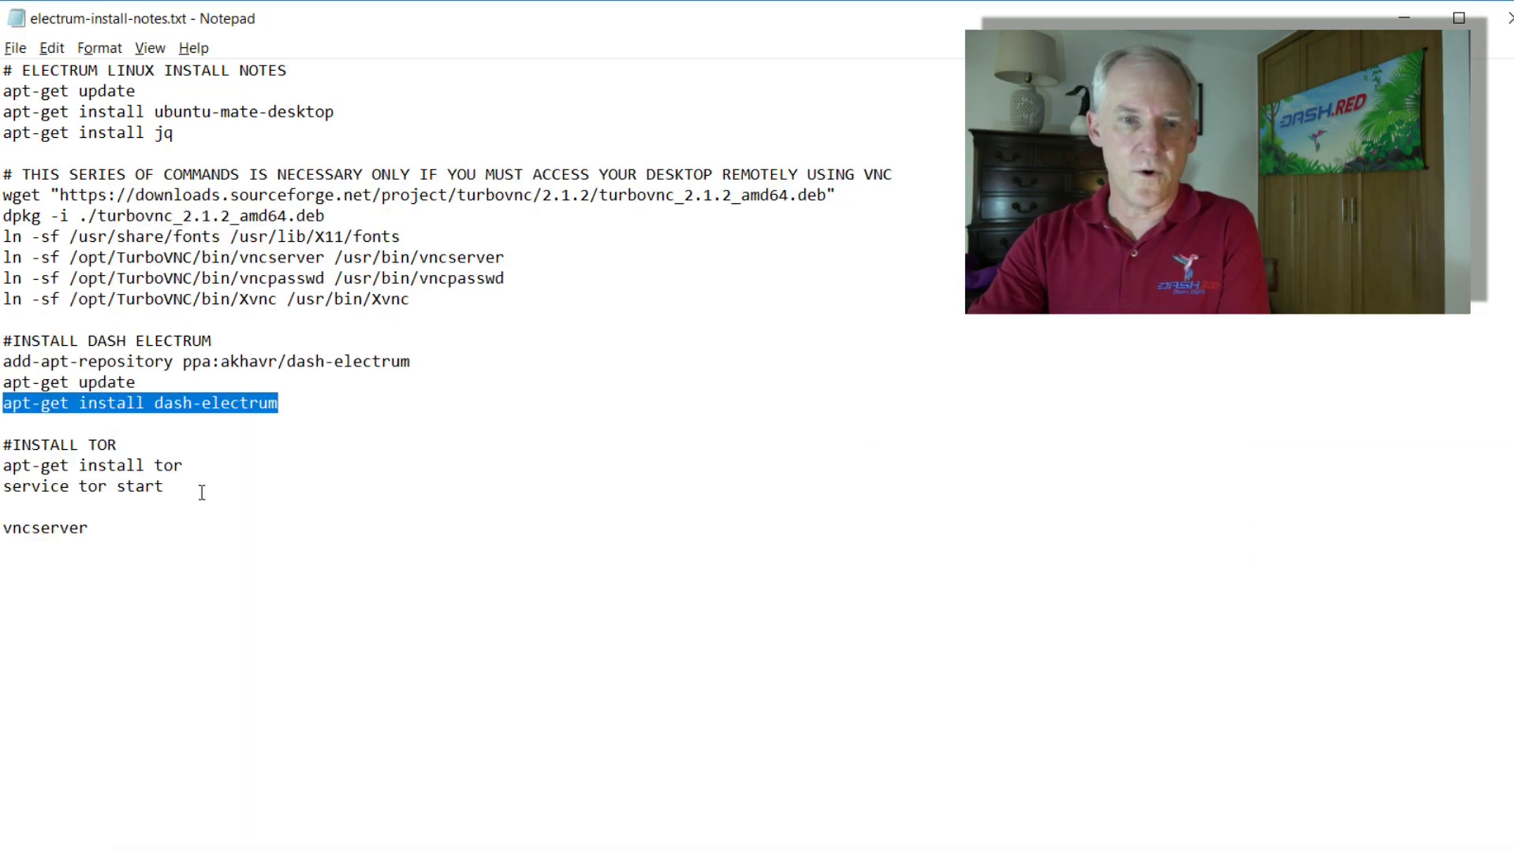
- Once dash-electrum finishes, run 'apt-get install tor' and confirm the tor packages
drag(187, 470, 14, 465)
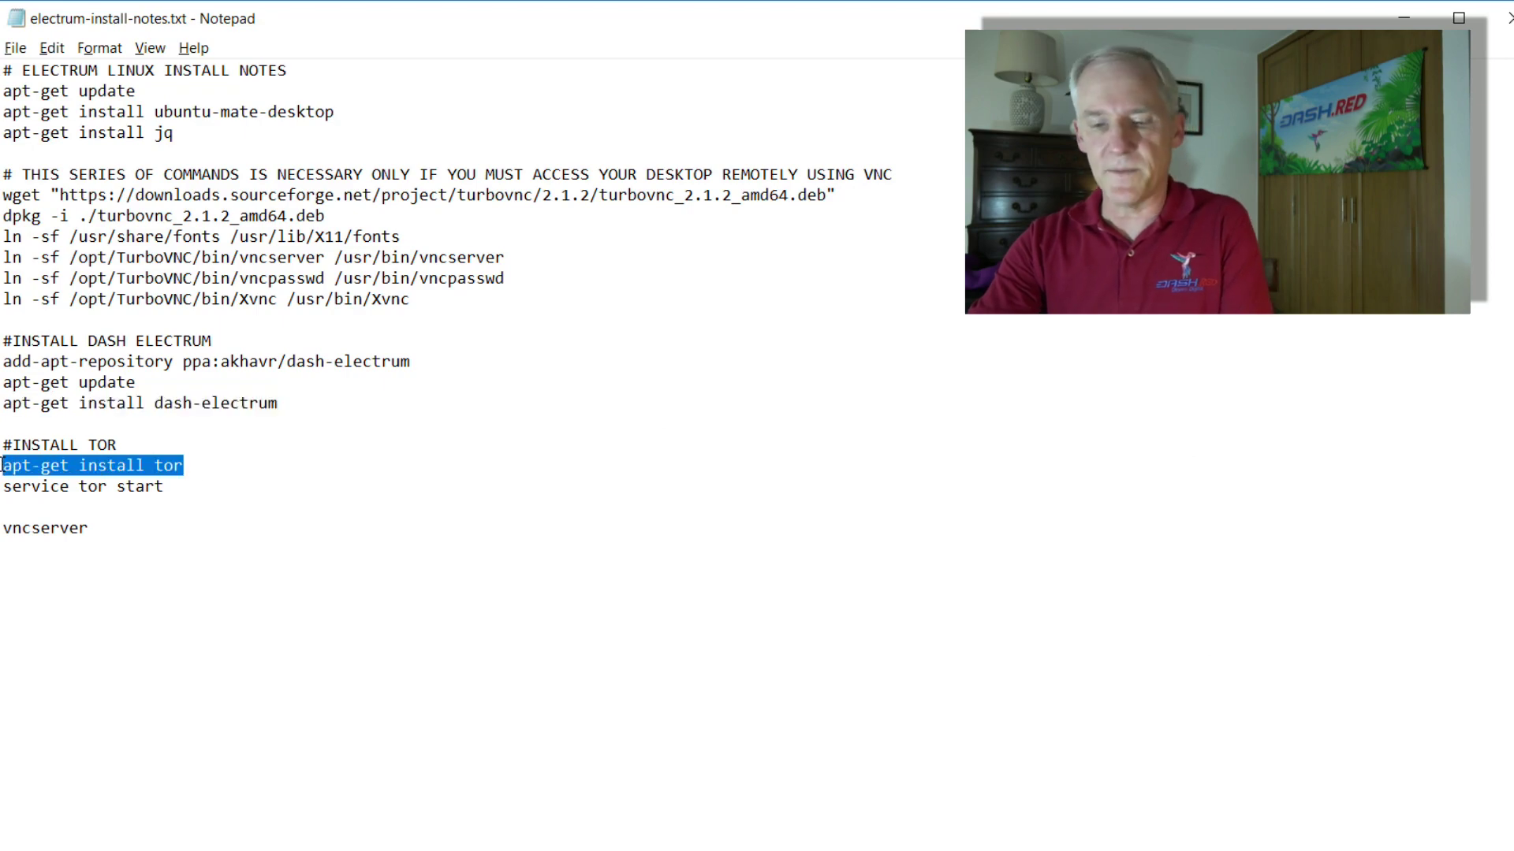
key(alt+Tab)
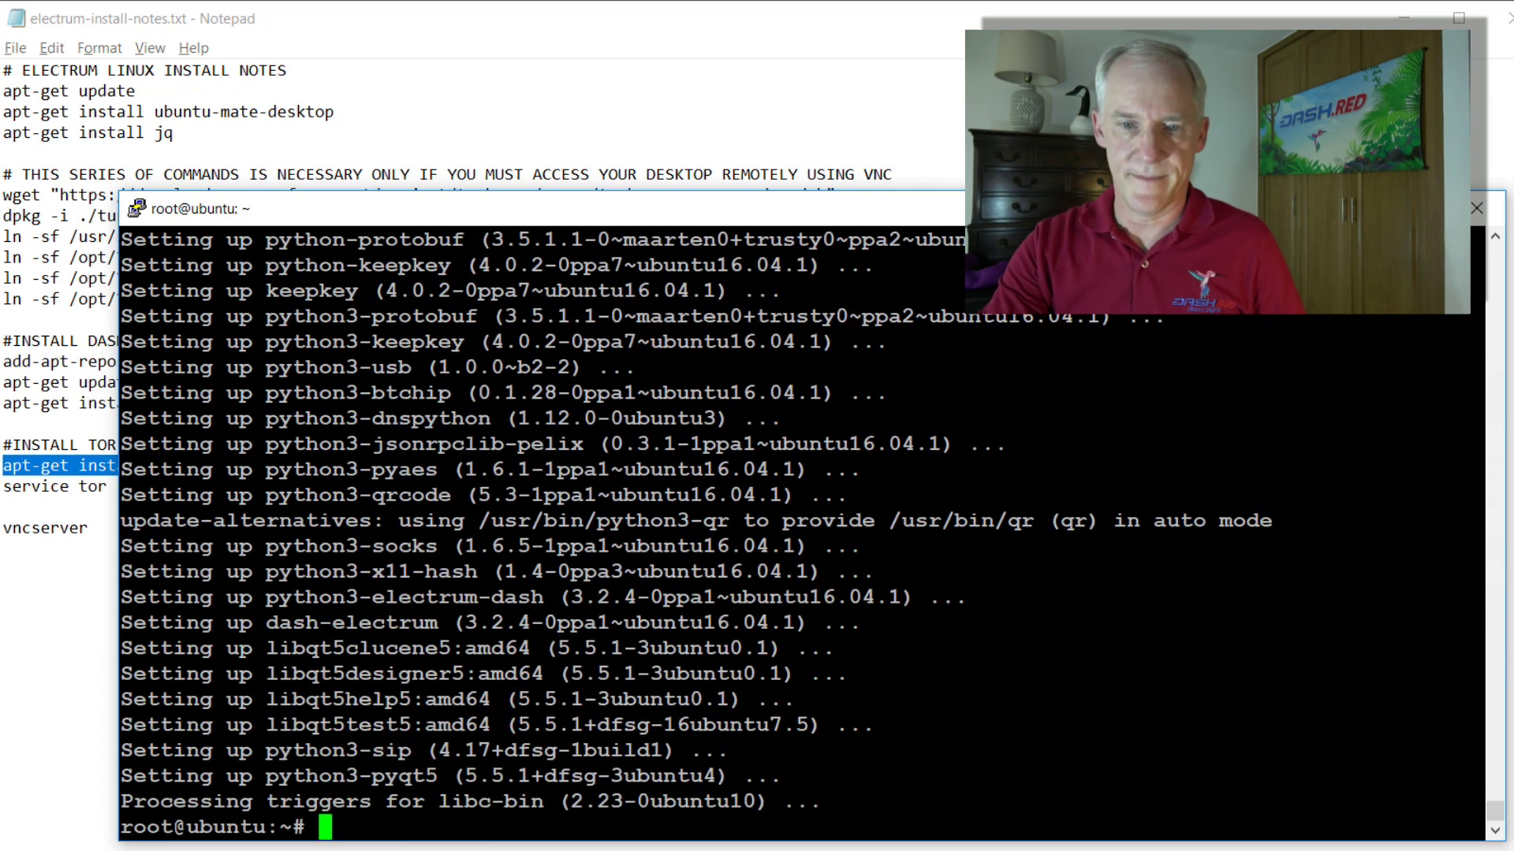
text(apt-get install tor)
key(Return)
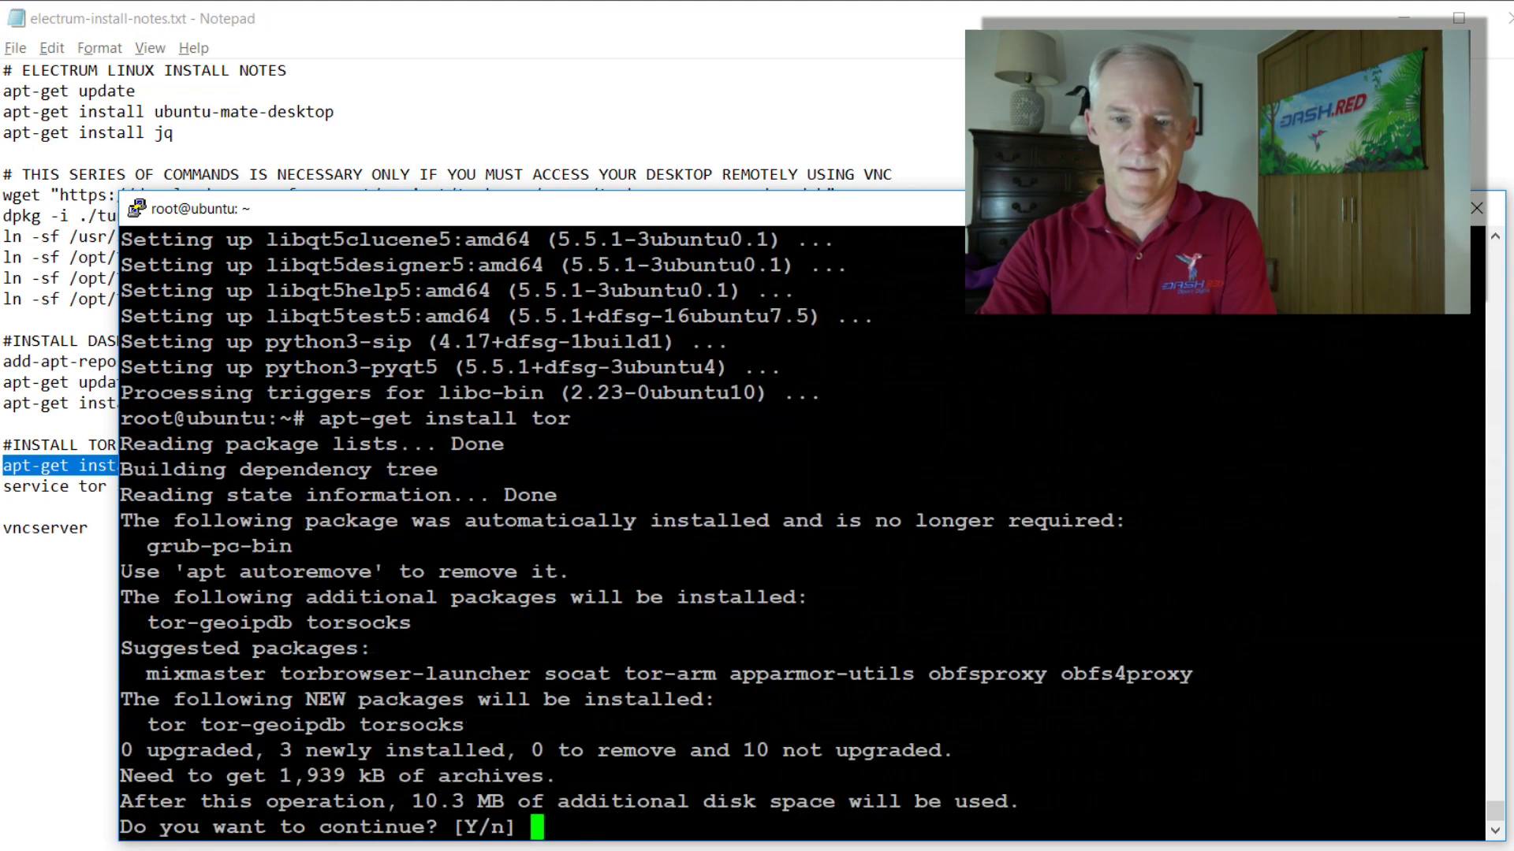
text(Y)
key(Return)
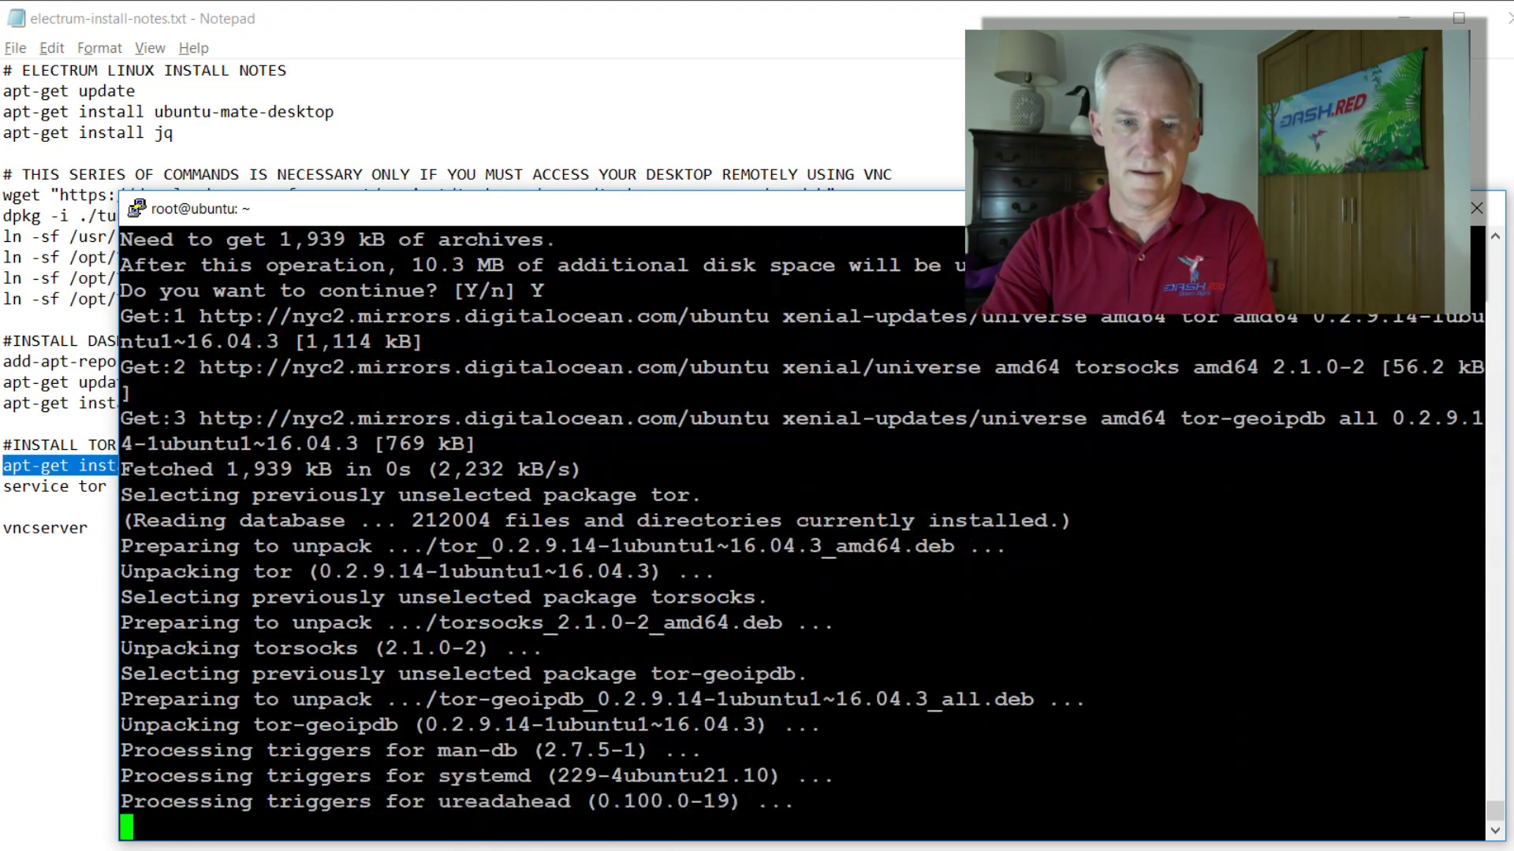
key(alt+Tab)
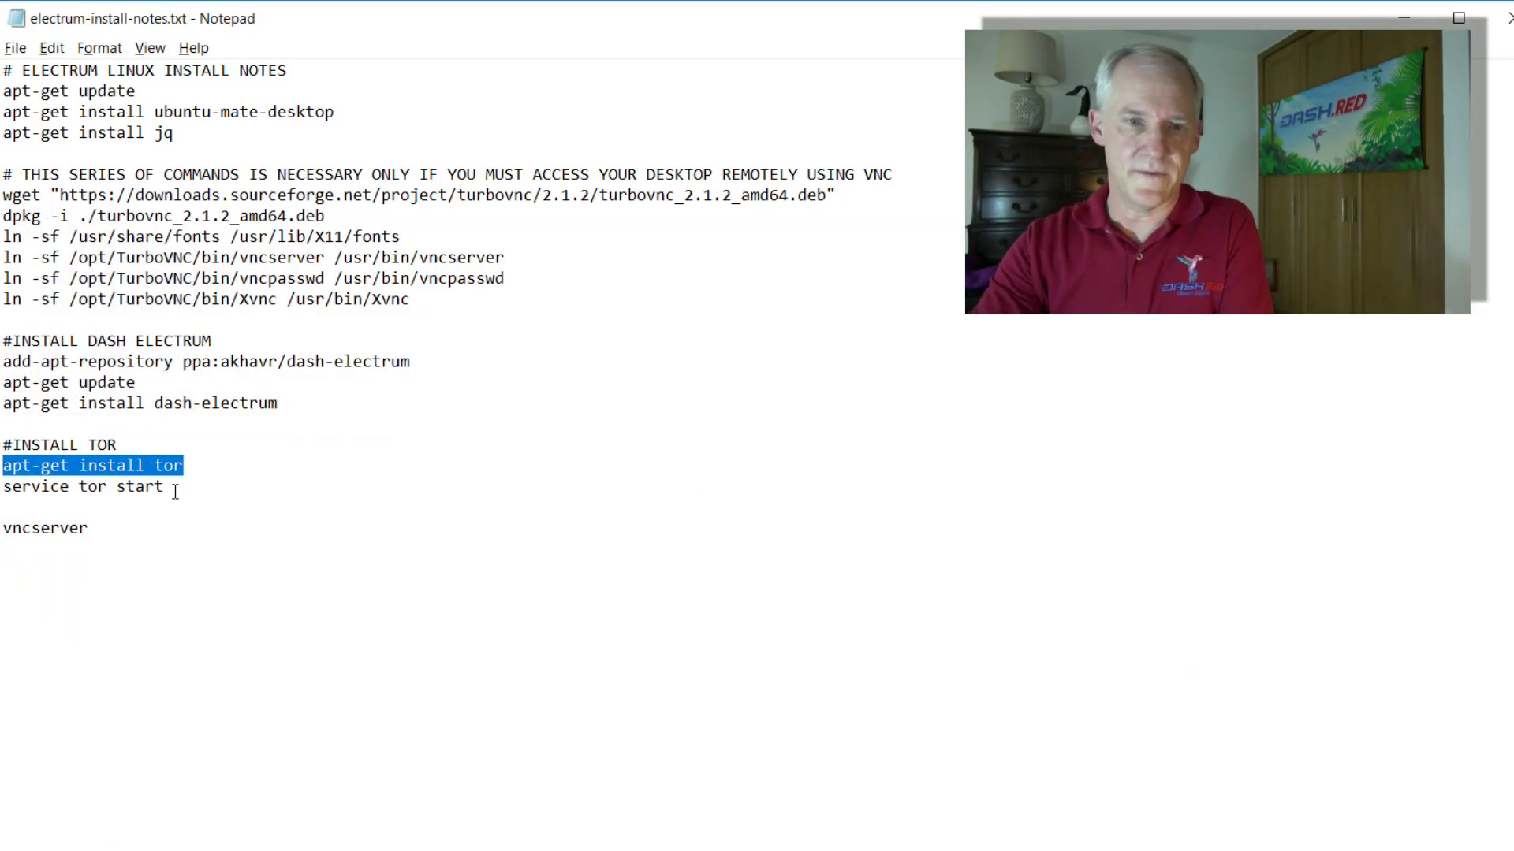
- Start the tor service with 'service tor start'
drag(175, 490, 8, 486)
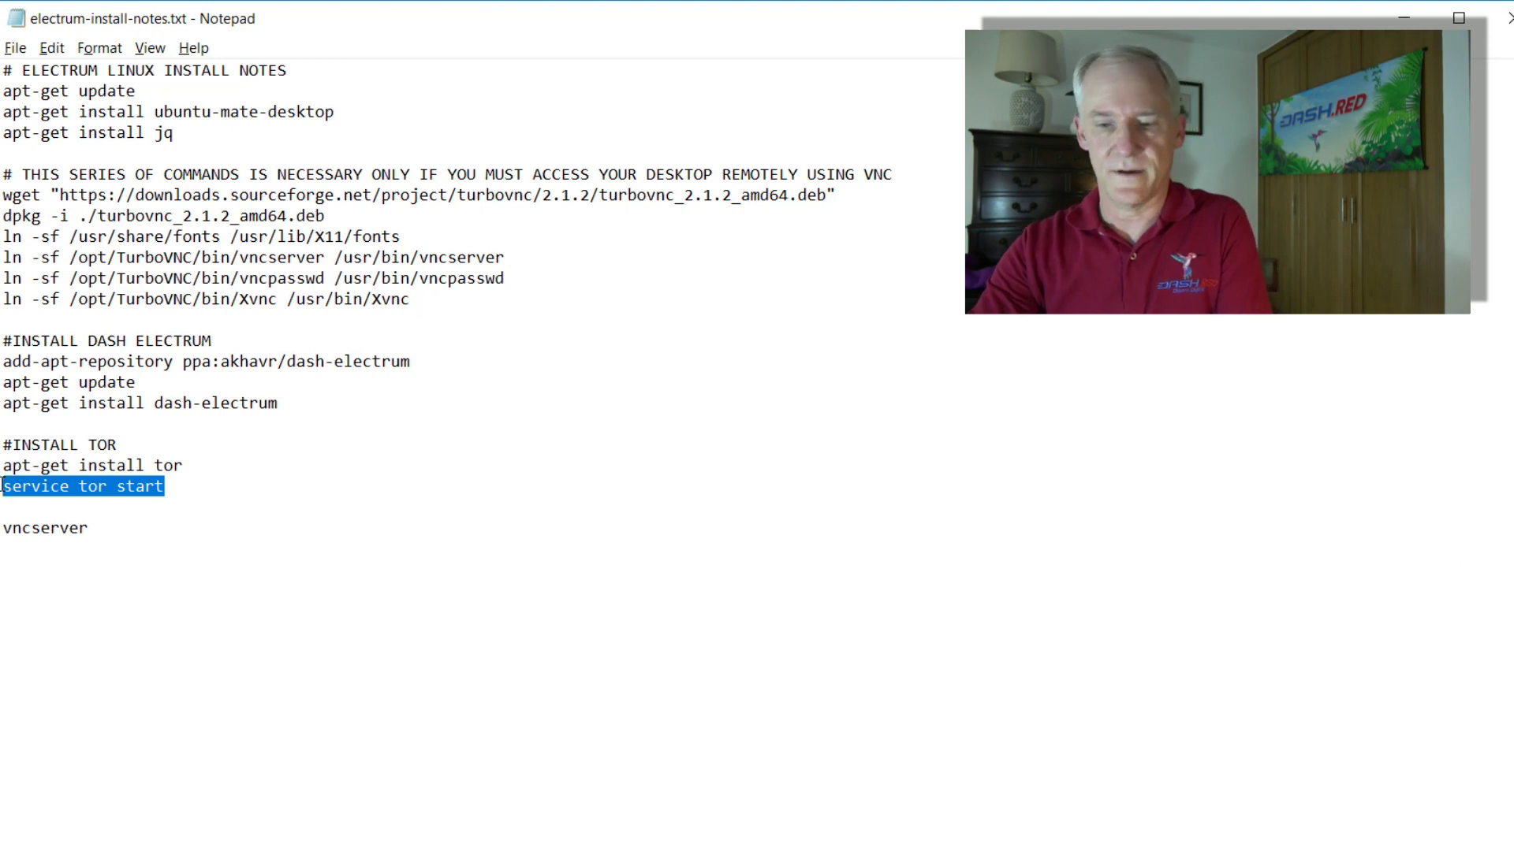
key(alt+Tab)
text(service tor start)
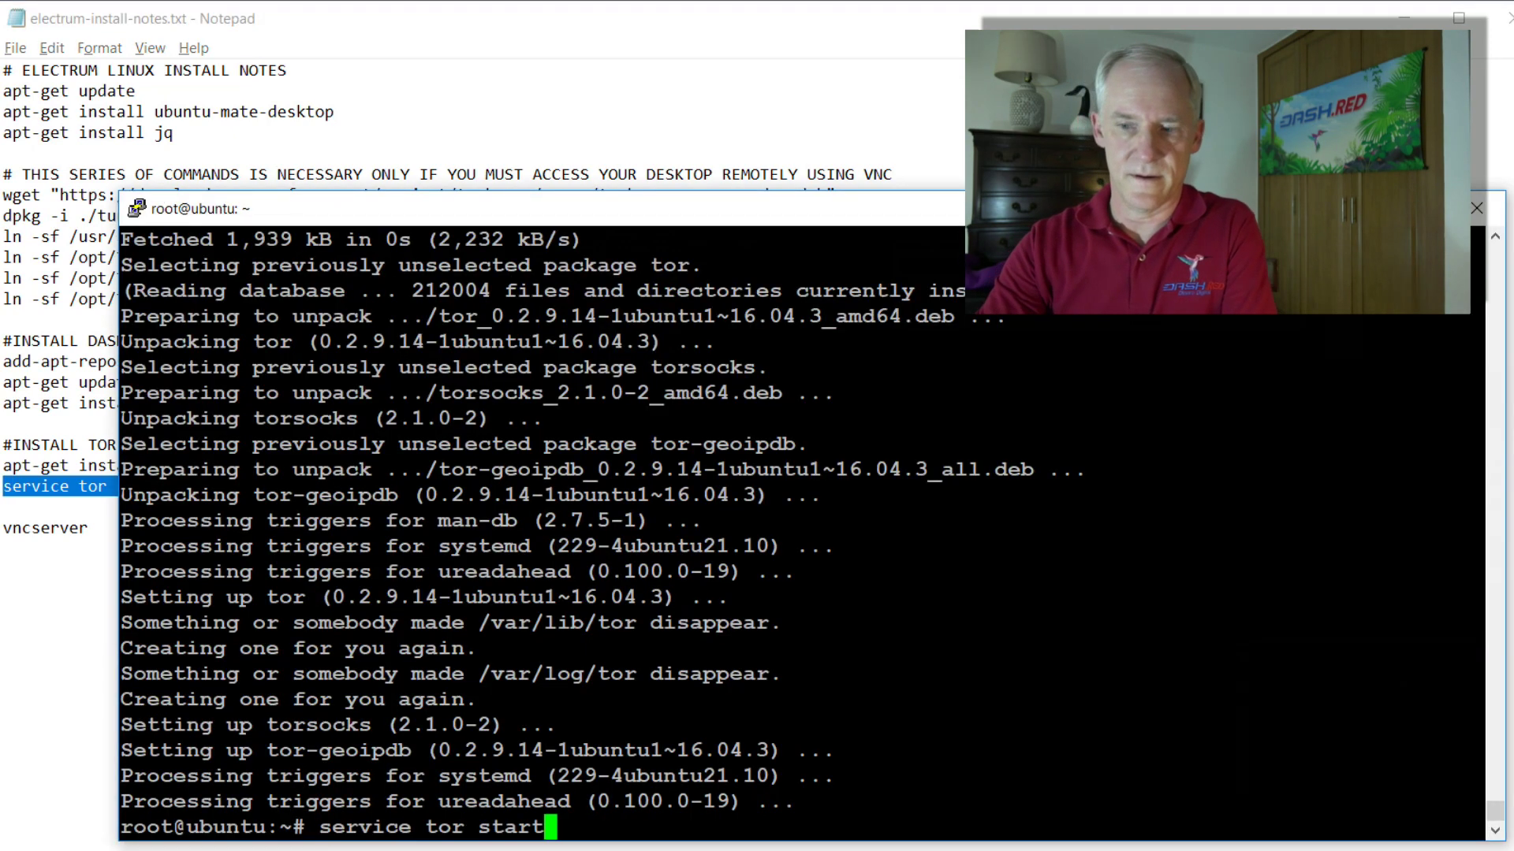
key(Return)
text(vncse)
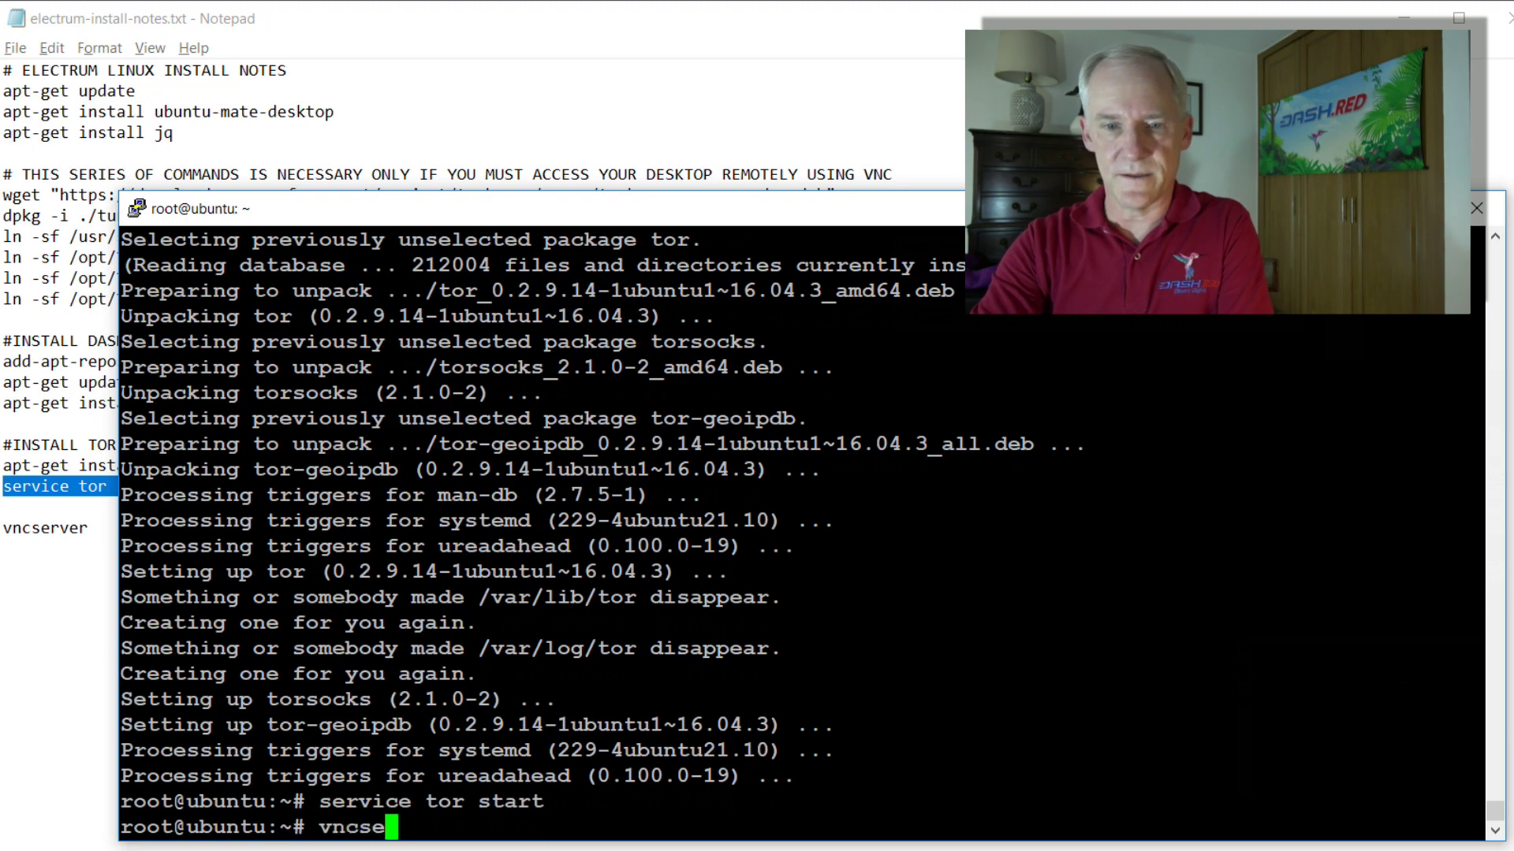
text(rve)
- Run vncserver, set and verify a VNC password, and decline a view-only password
key(Return)
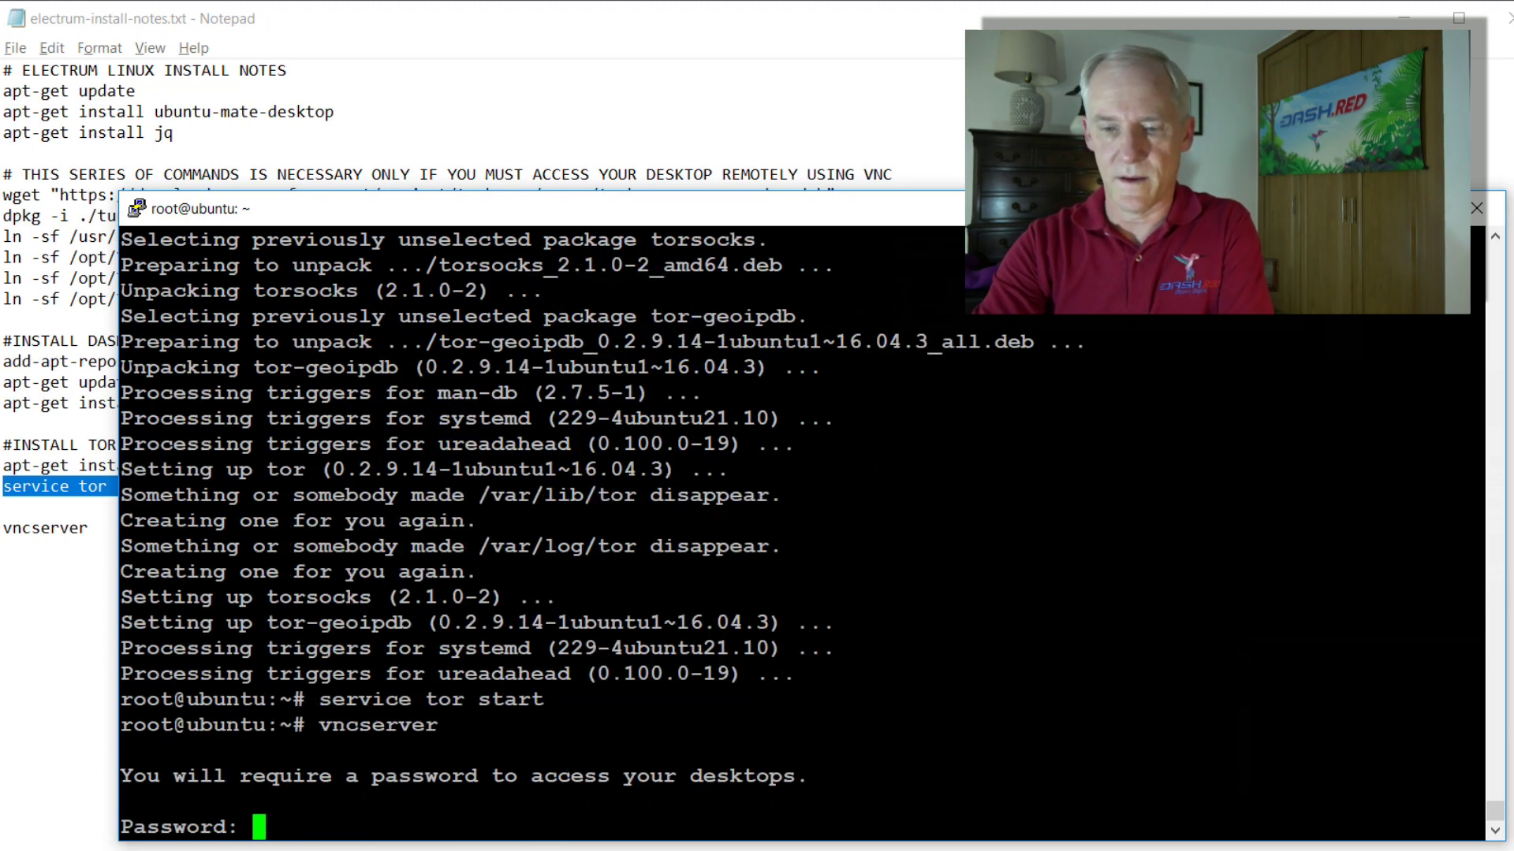
key(Return)
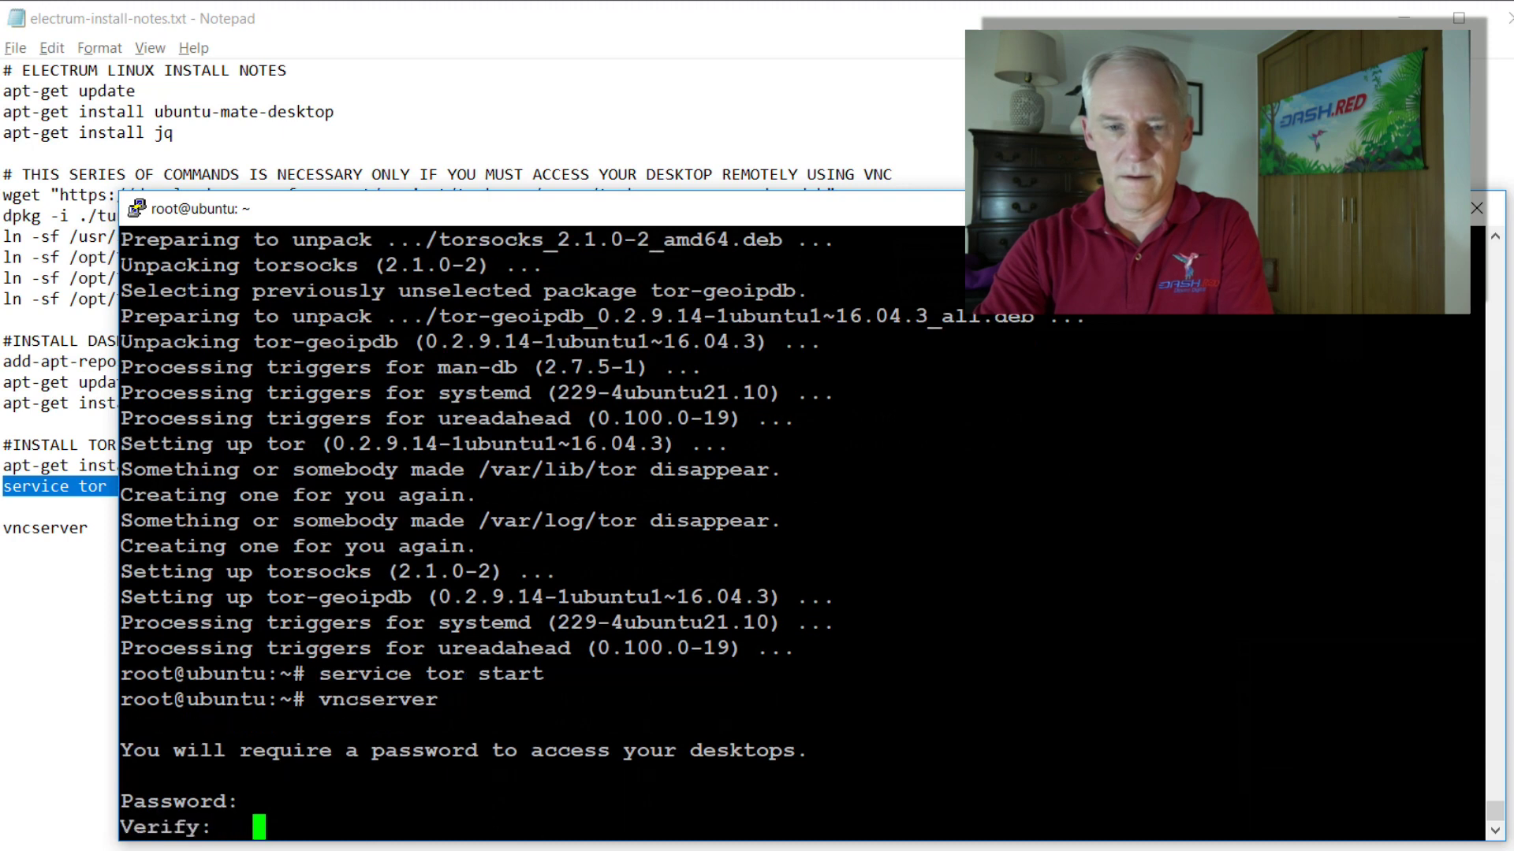
key(Return)
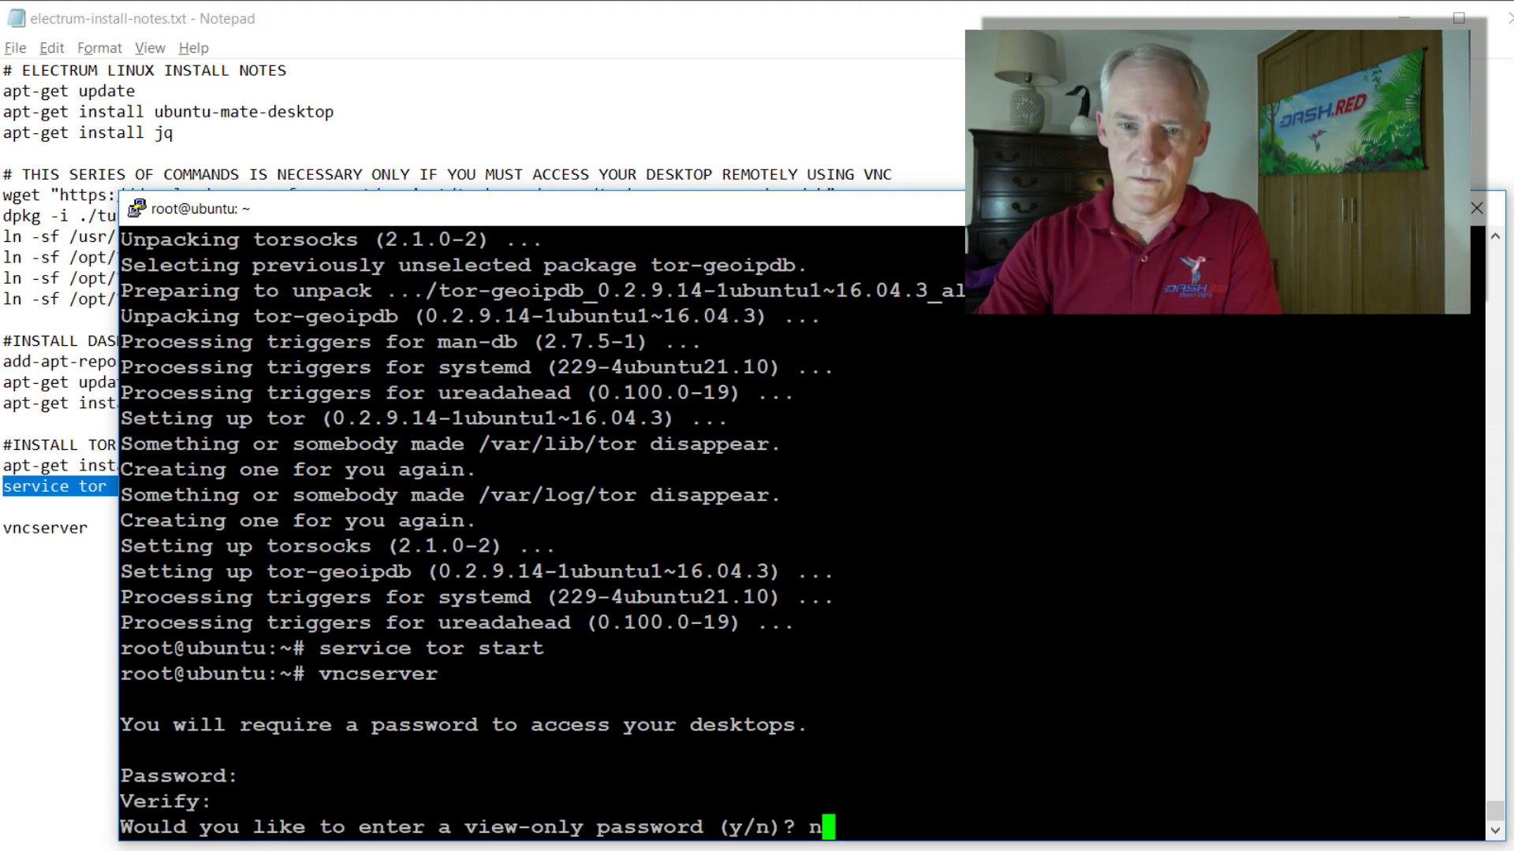
key(Return)
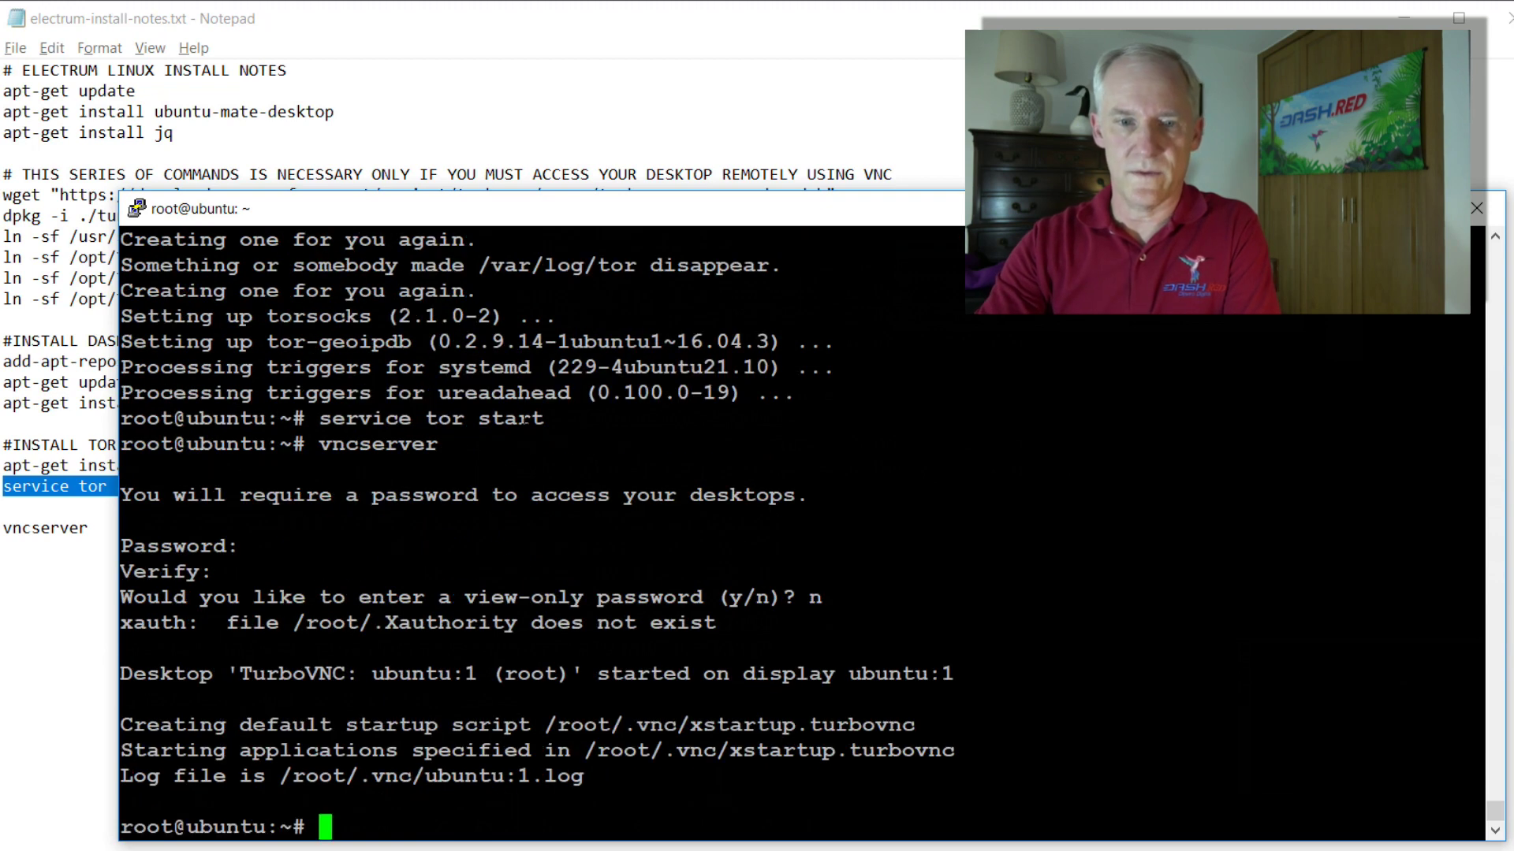
right_click(493, 216)
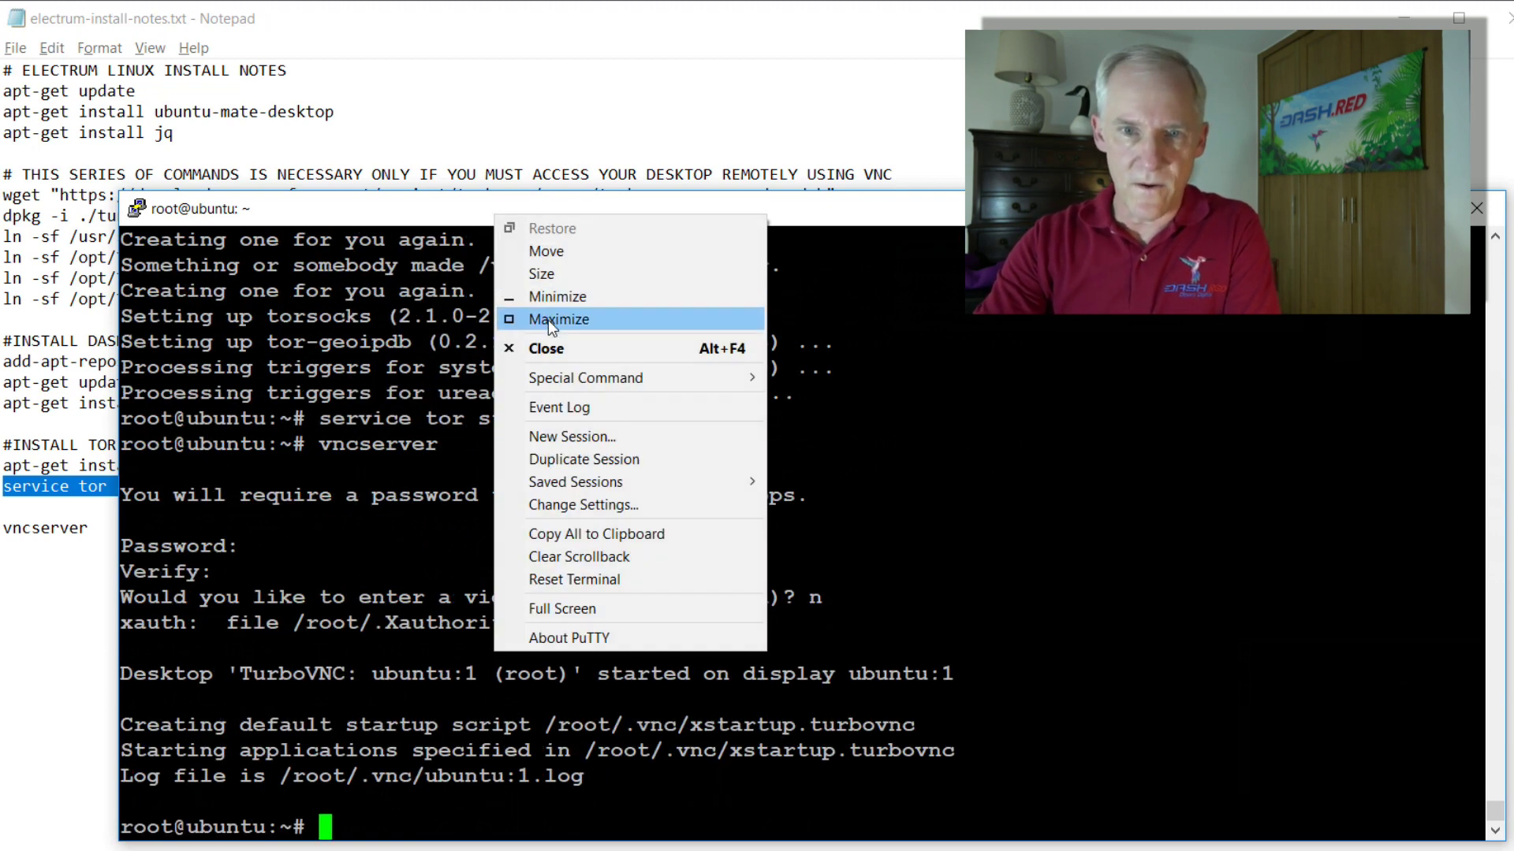
- Add an SSH tunnel from source port 5901 to localhost:5901 and apply it
click(549, 506)
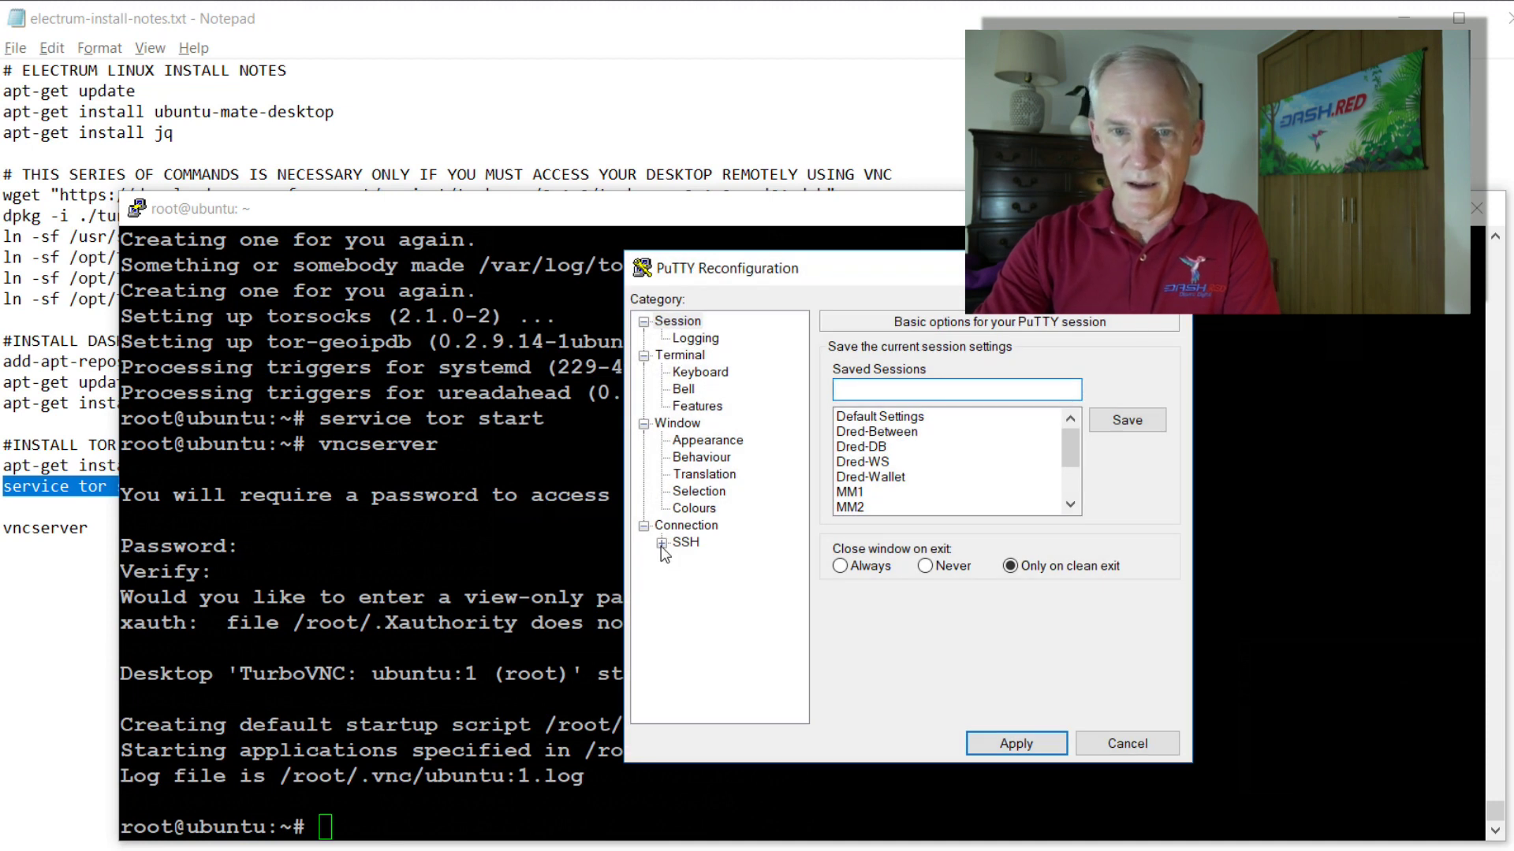
click(661, 543)
click(724, 611)
click(979, 526)
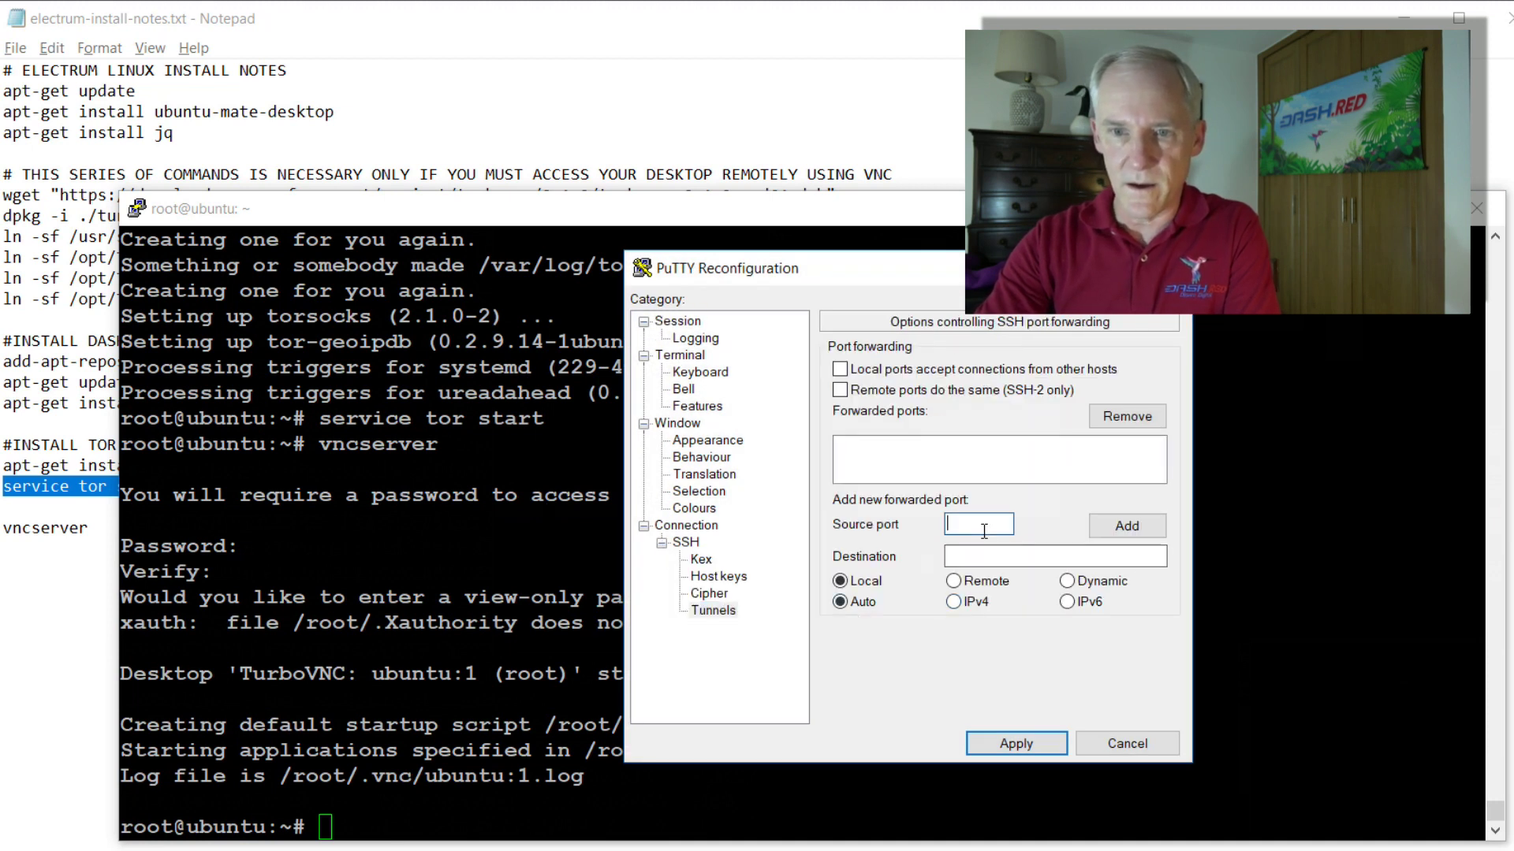
text(5901)
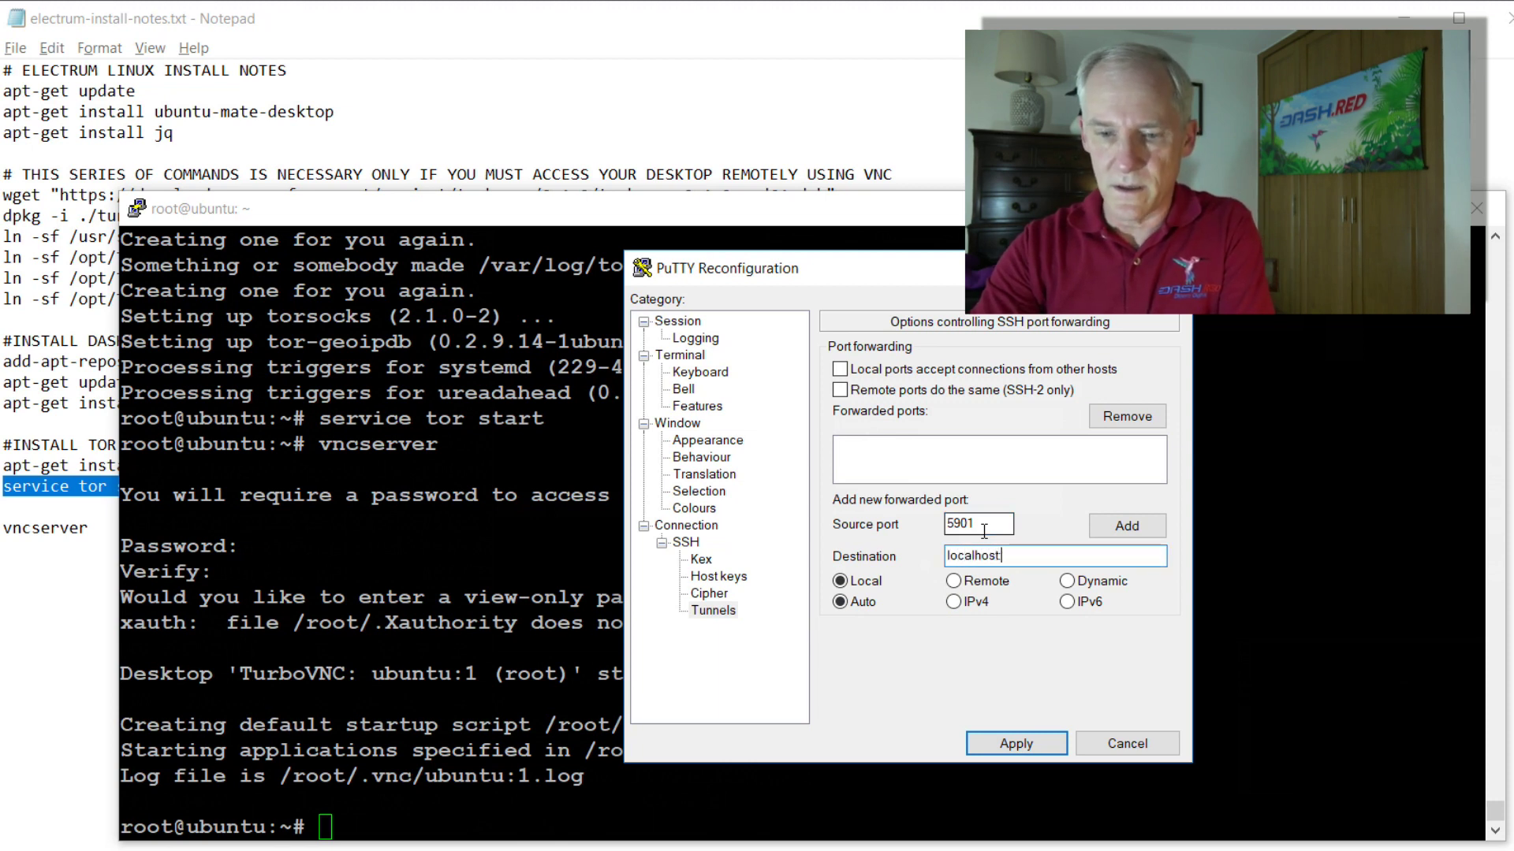
text(:5901)
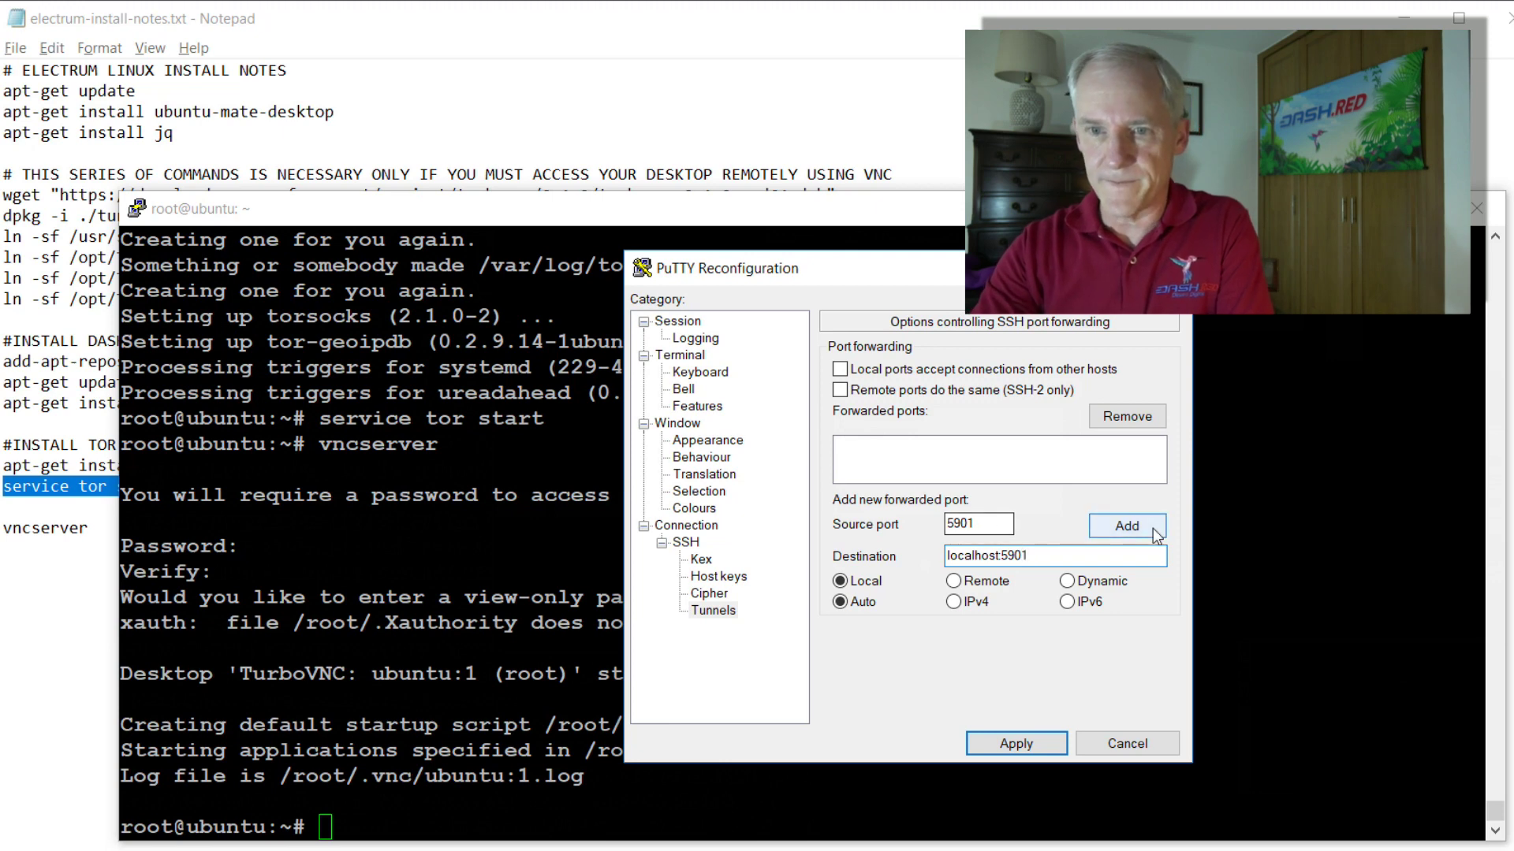
click(1126, 527)
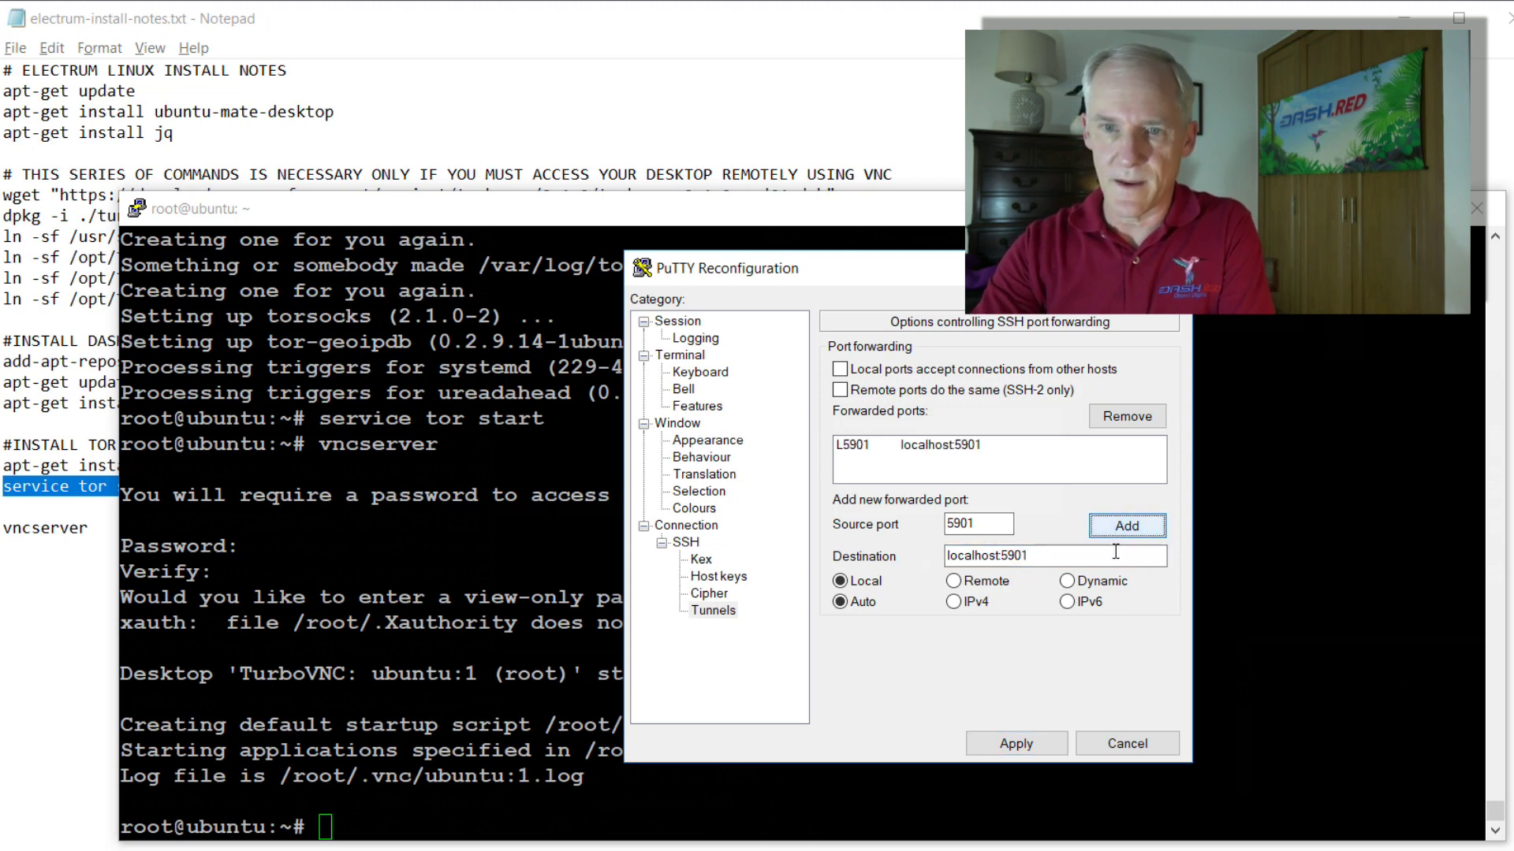
click(1014, 742)
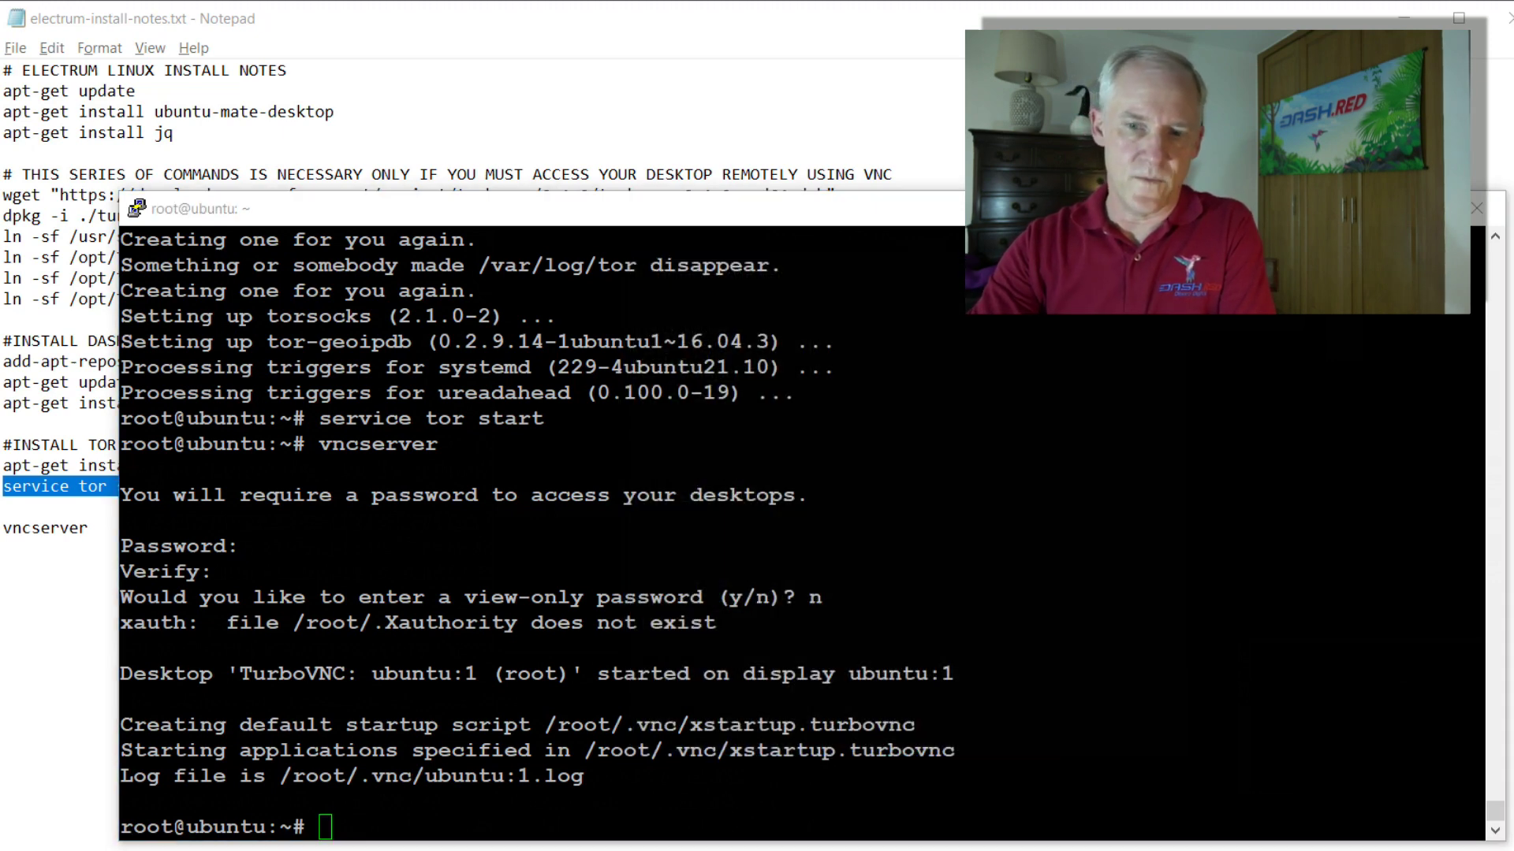
key(super)
text(vnc)
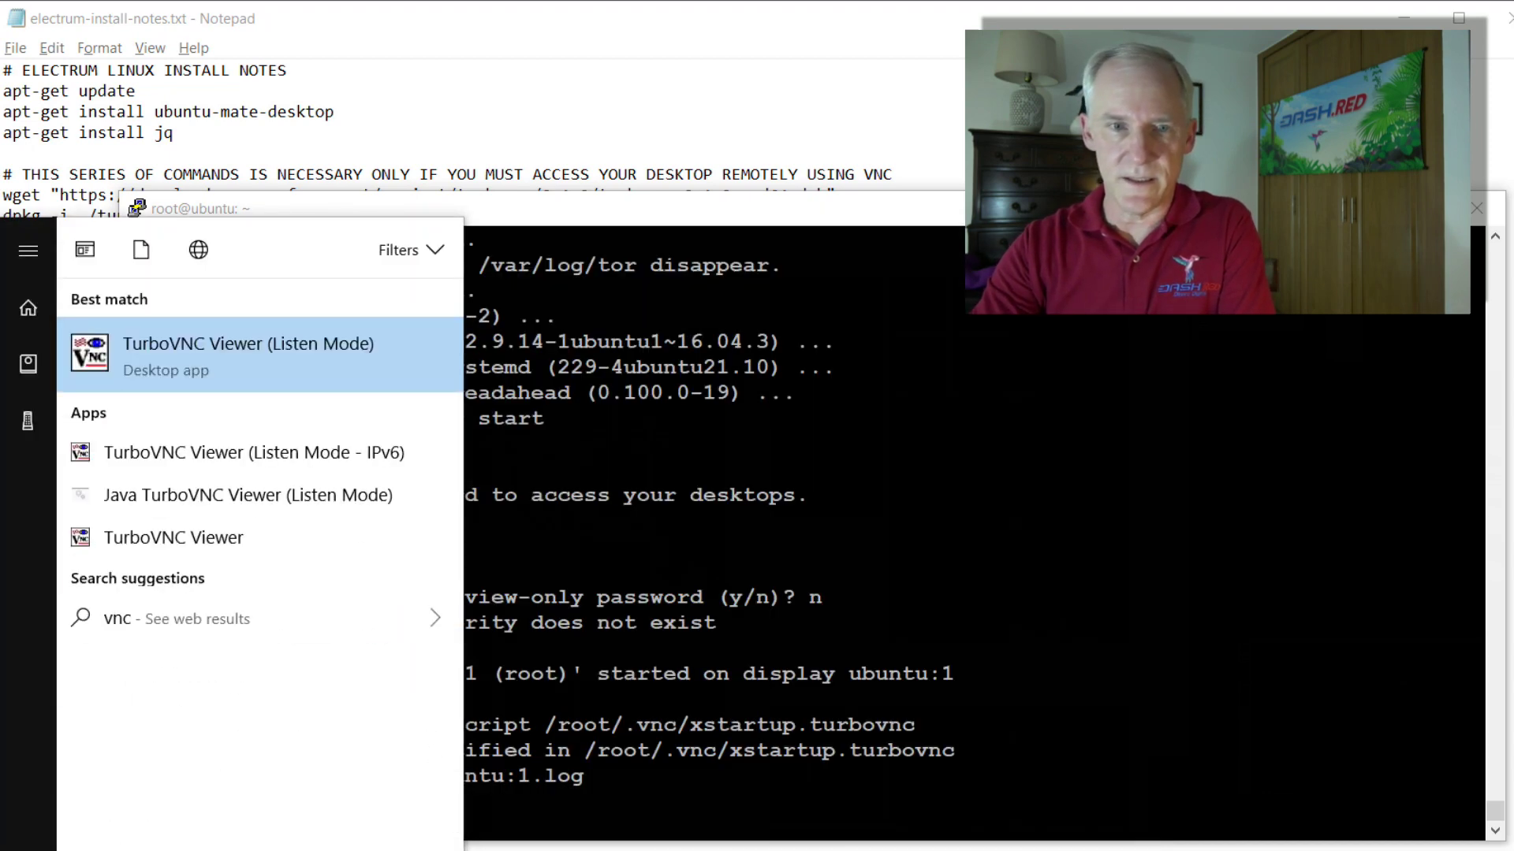
- Start TurboVNC Viewer, connect to localhost:1, and enter the VNC password
key(Return)
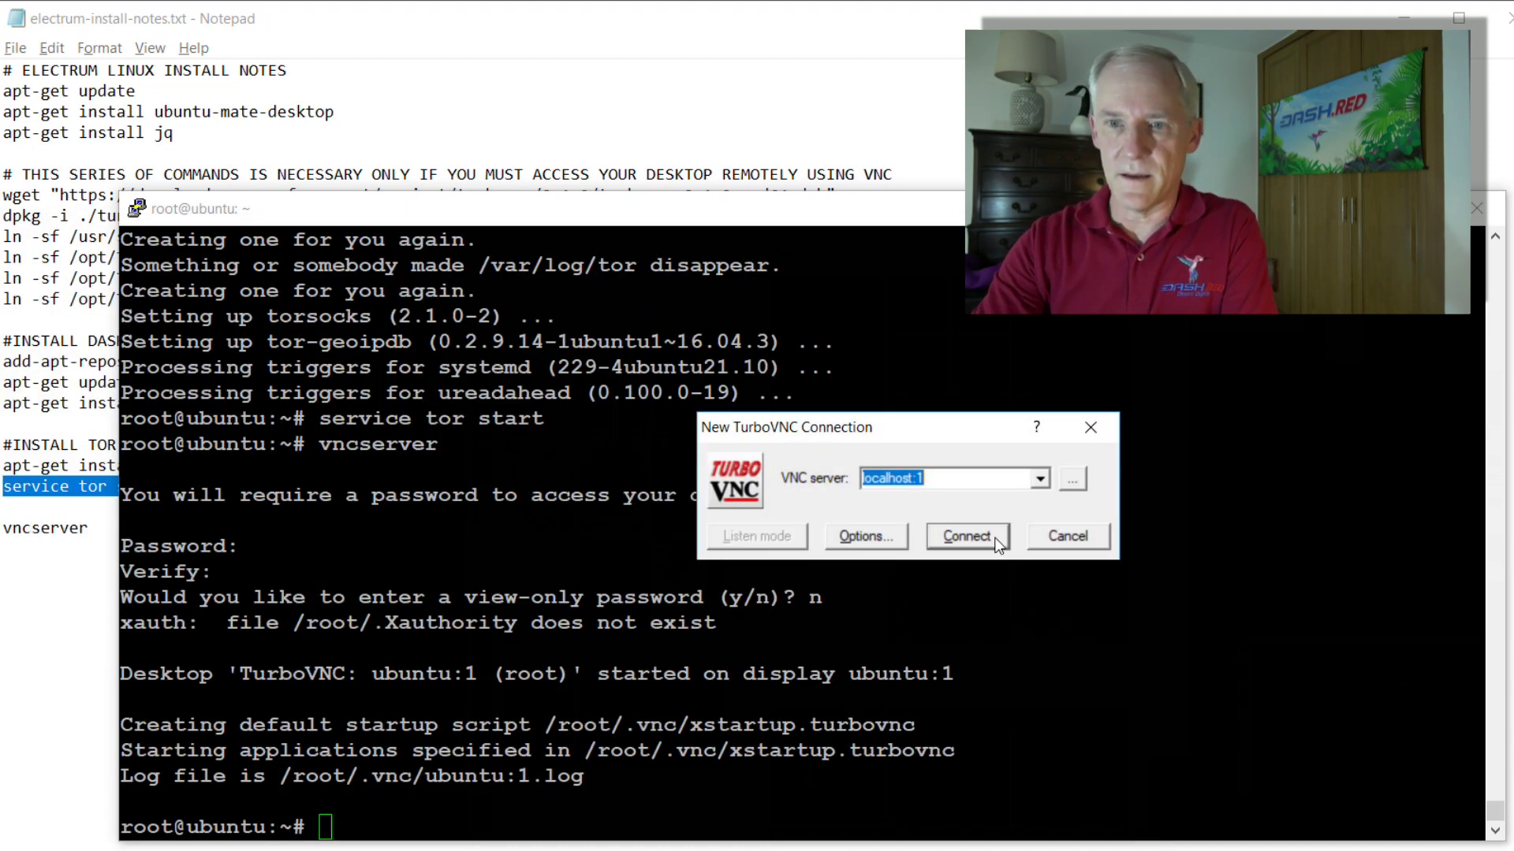
click(996, 541)
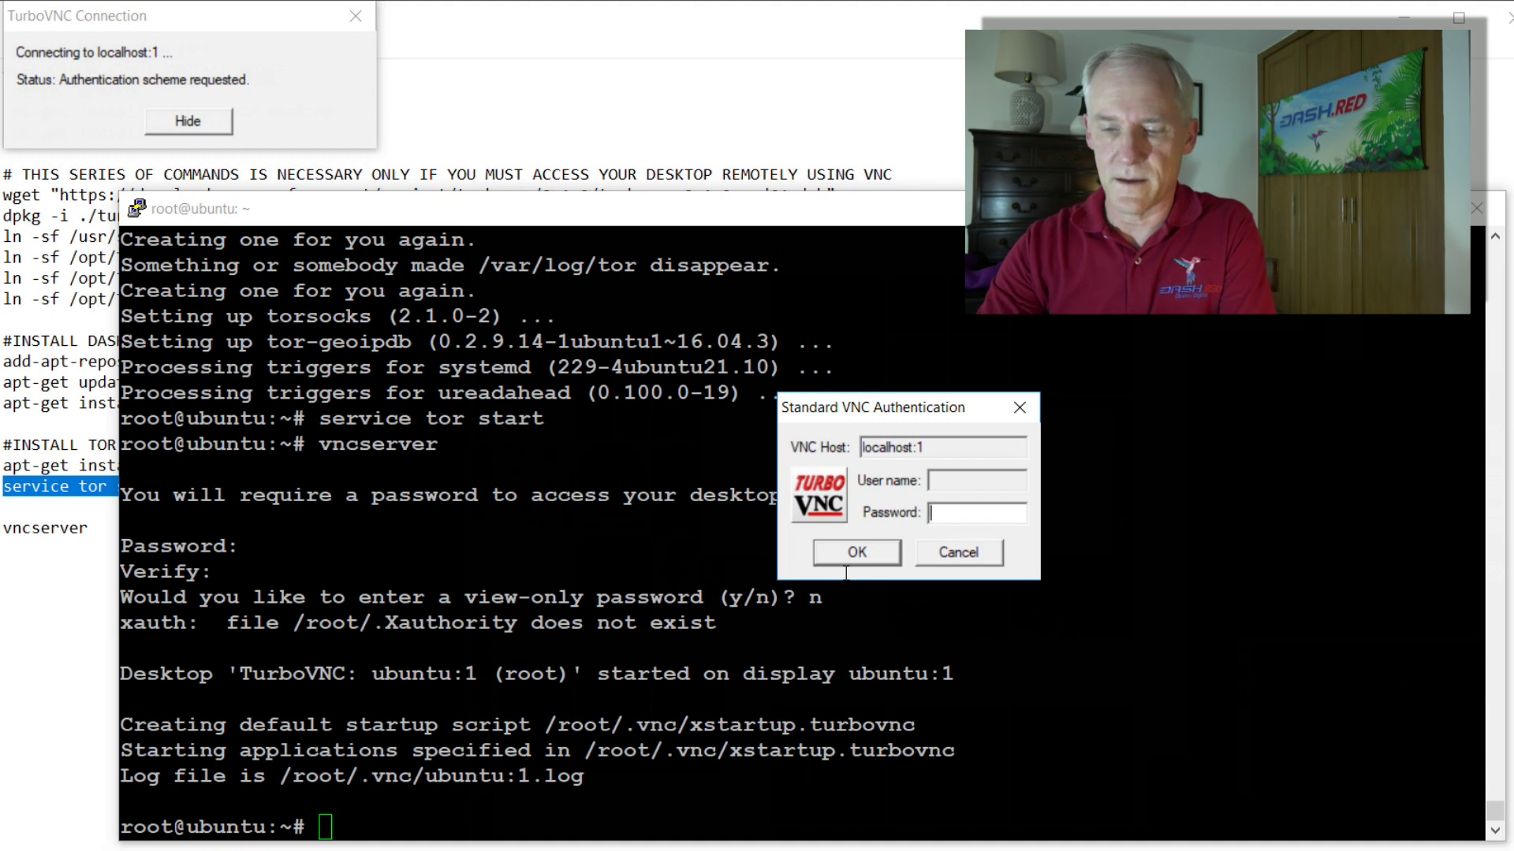
text(*)
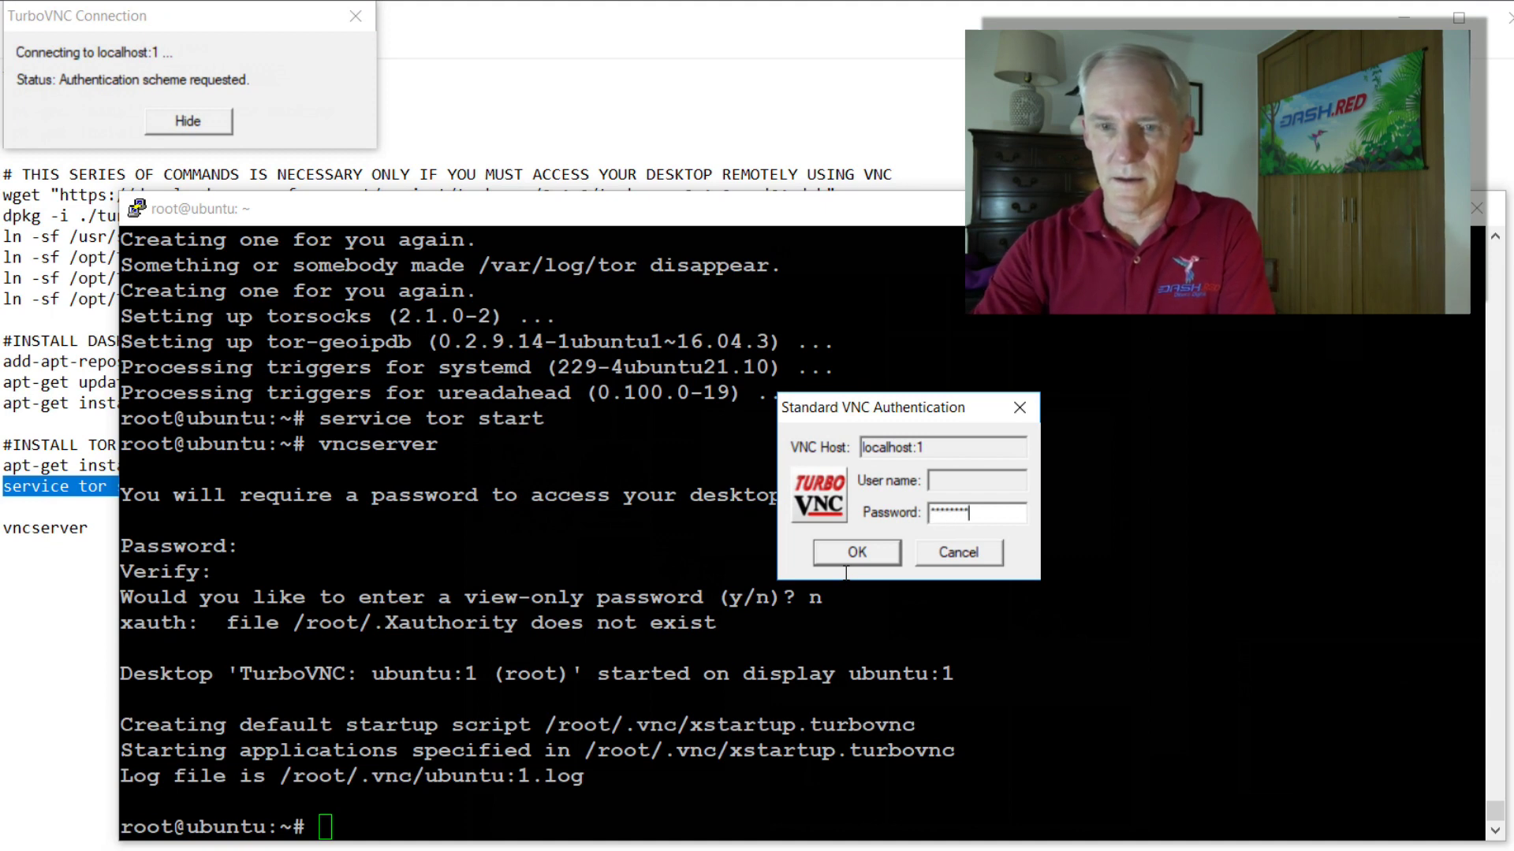
key(Return)
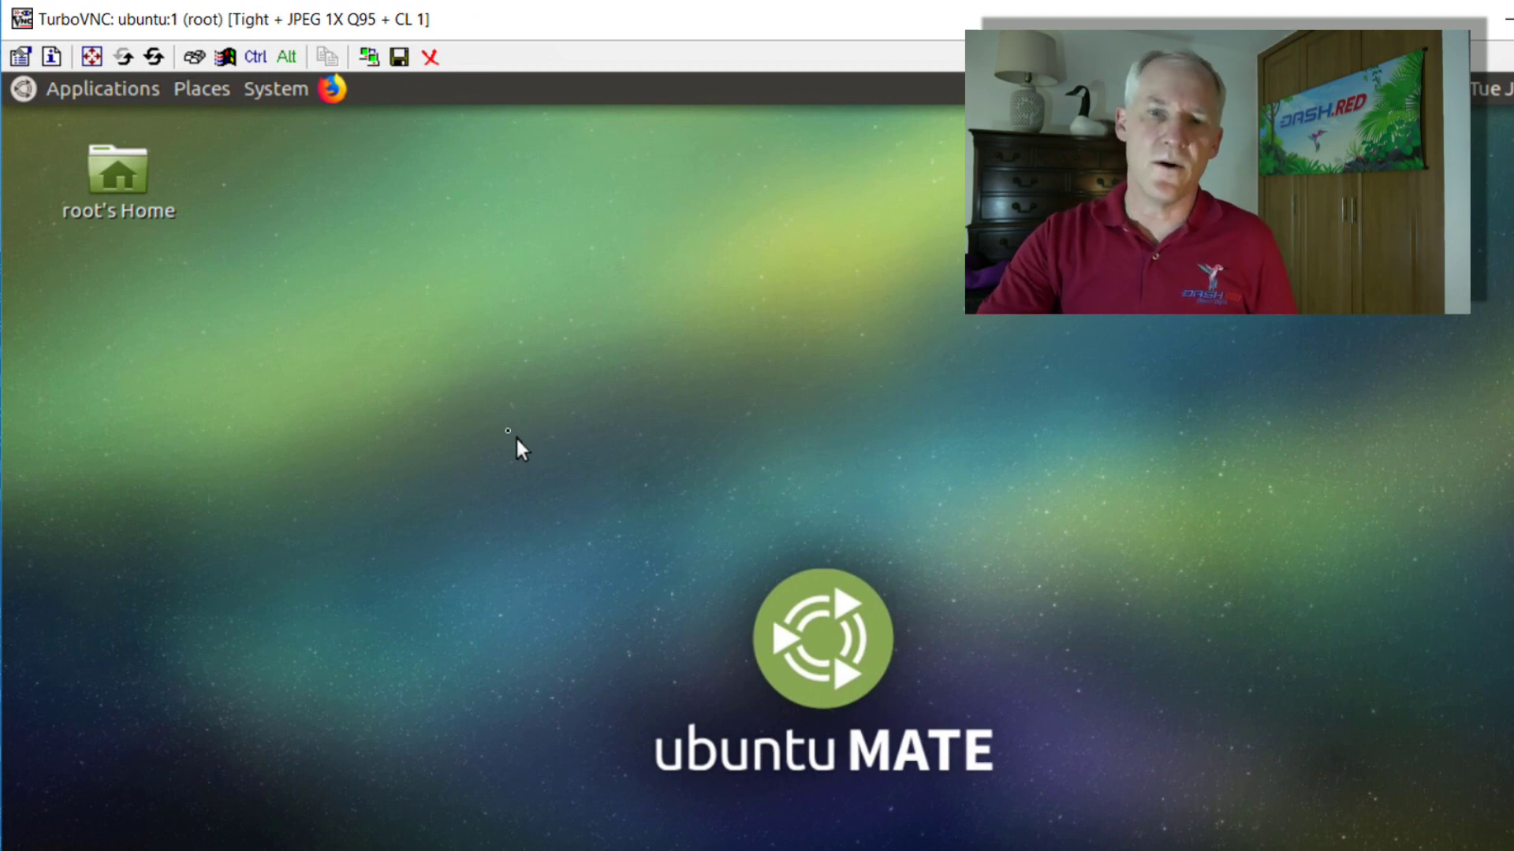
- Open a terminal in the remote Desktop folder and run 'electrum-dash'
right_click(474, 388)
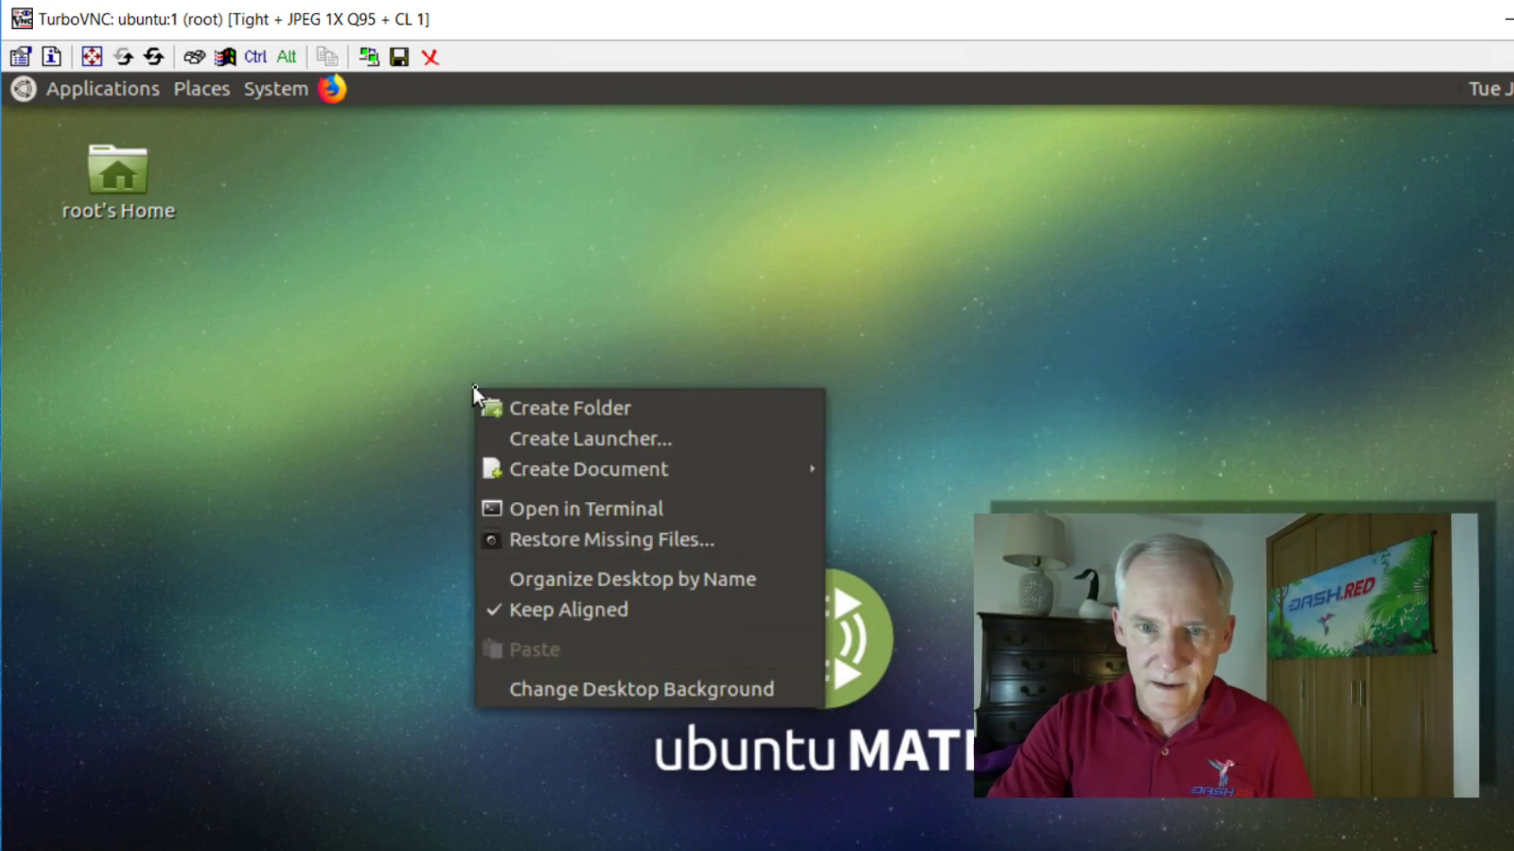
click(507, 508)
text(ele)
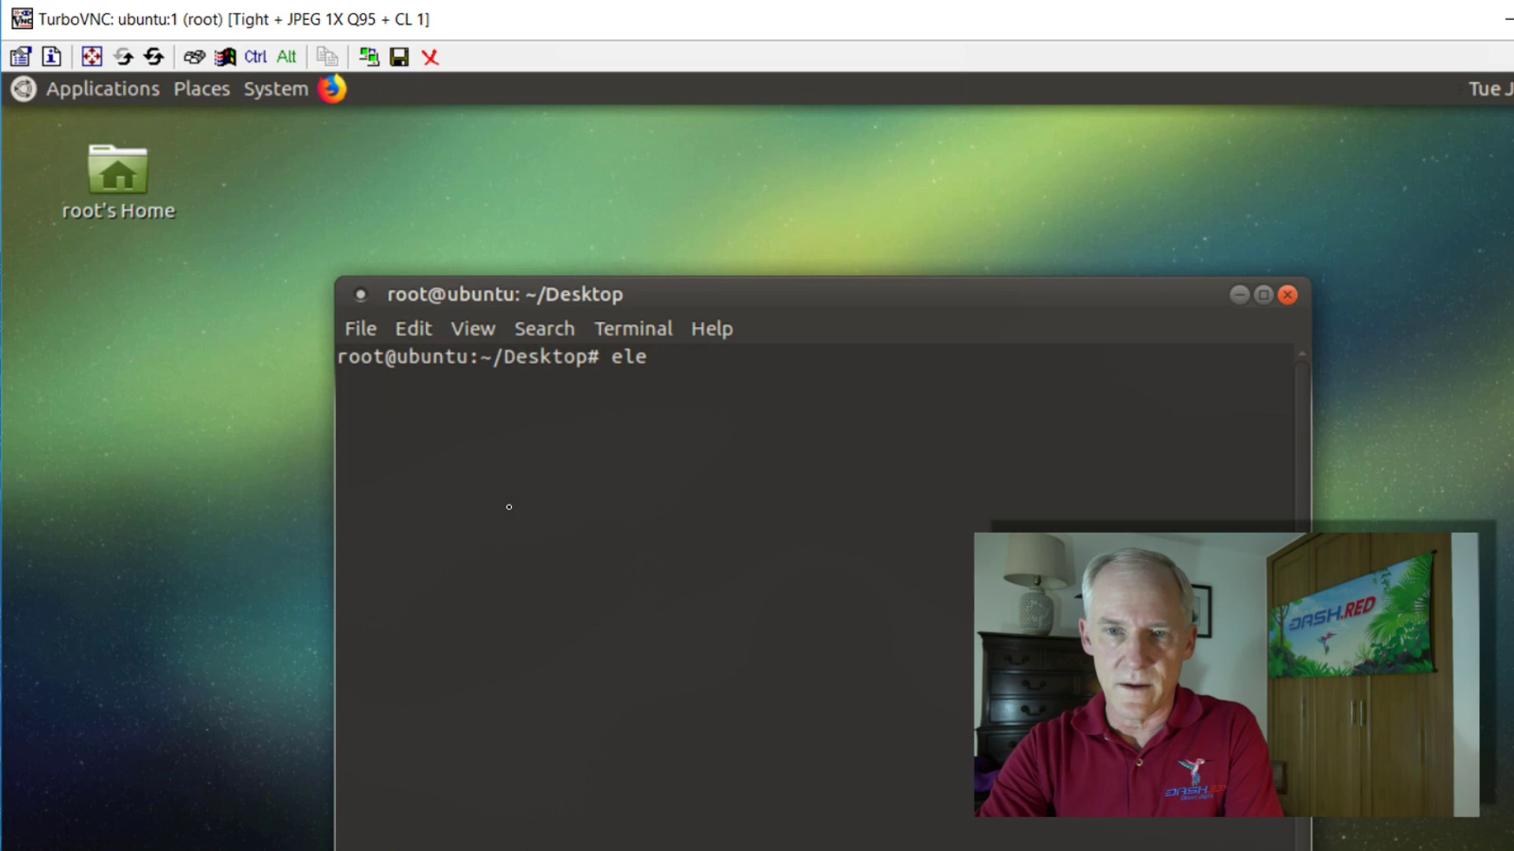
text(ctrum-dash)
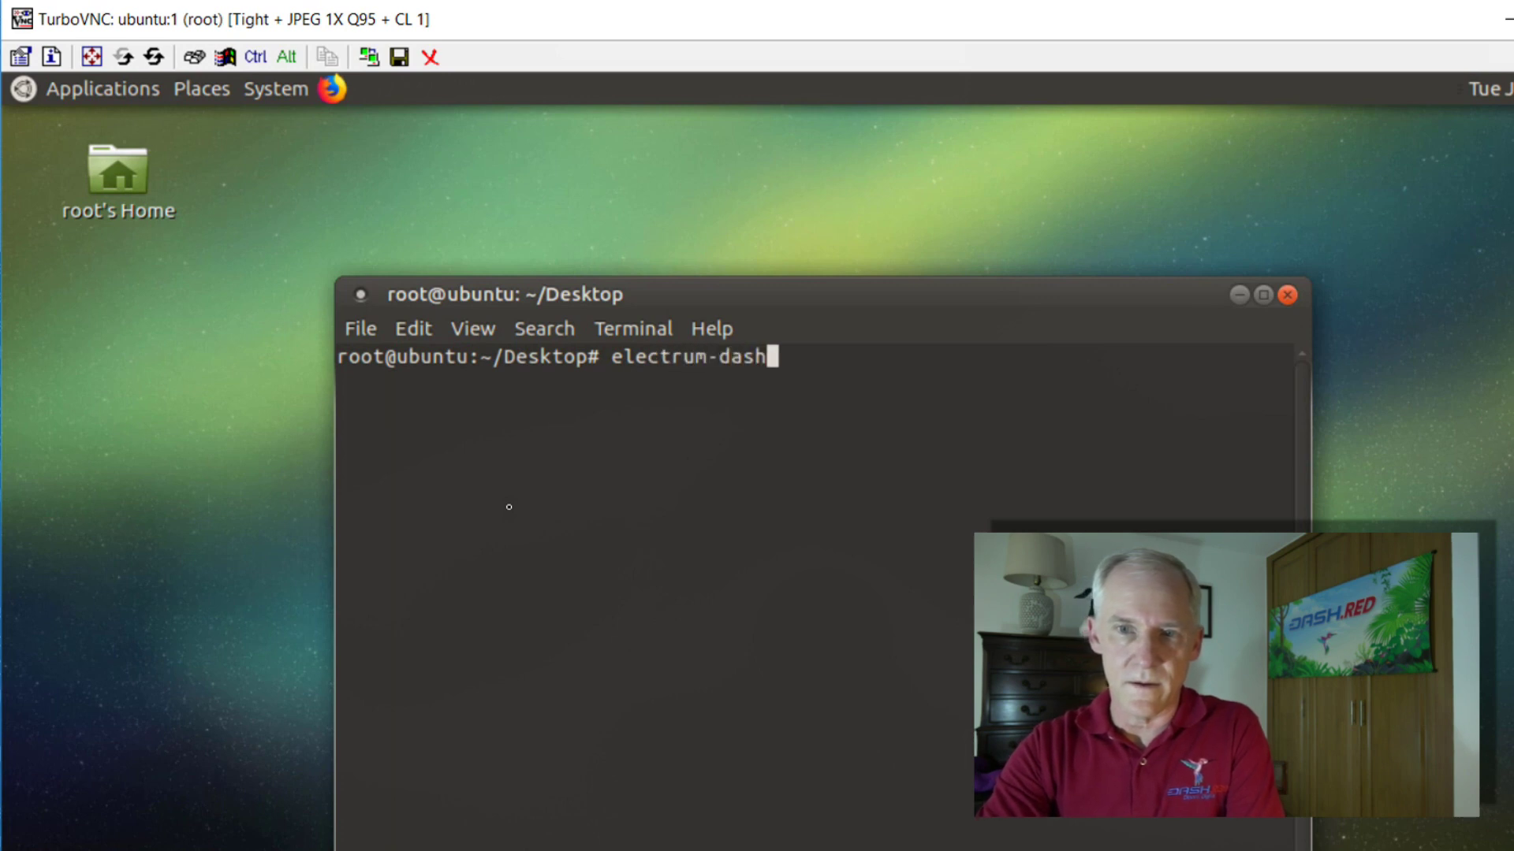
key(Return)
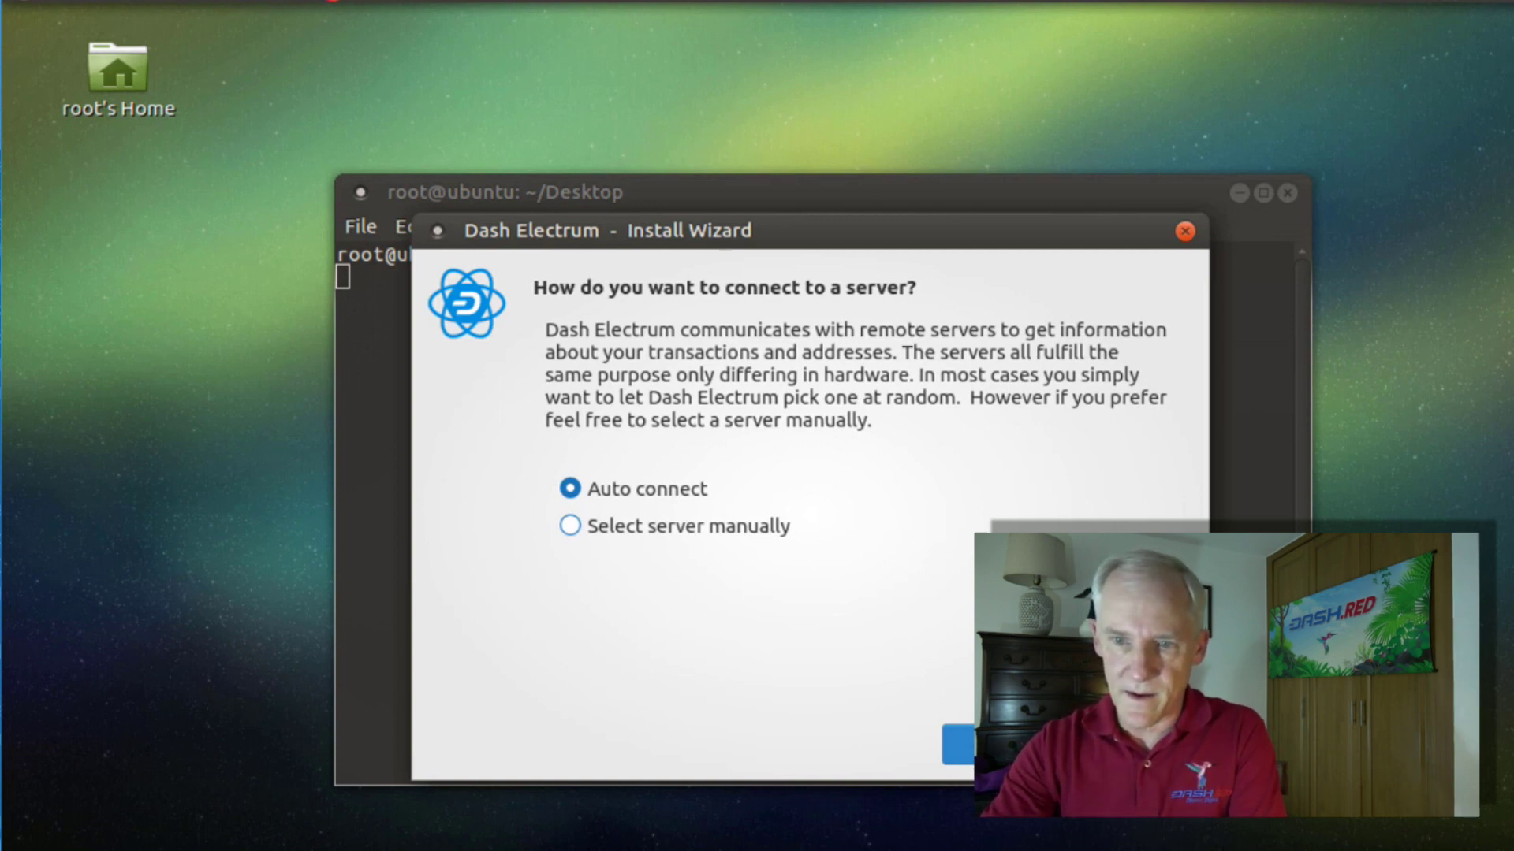
- Keep automatic server connection and name the new wallet file edward-ubuntu
key(Return)
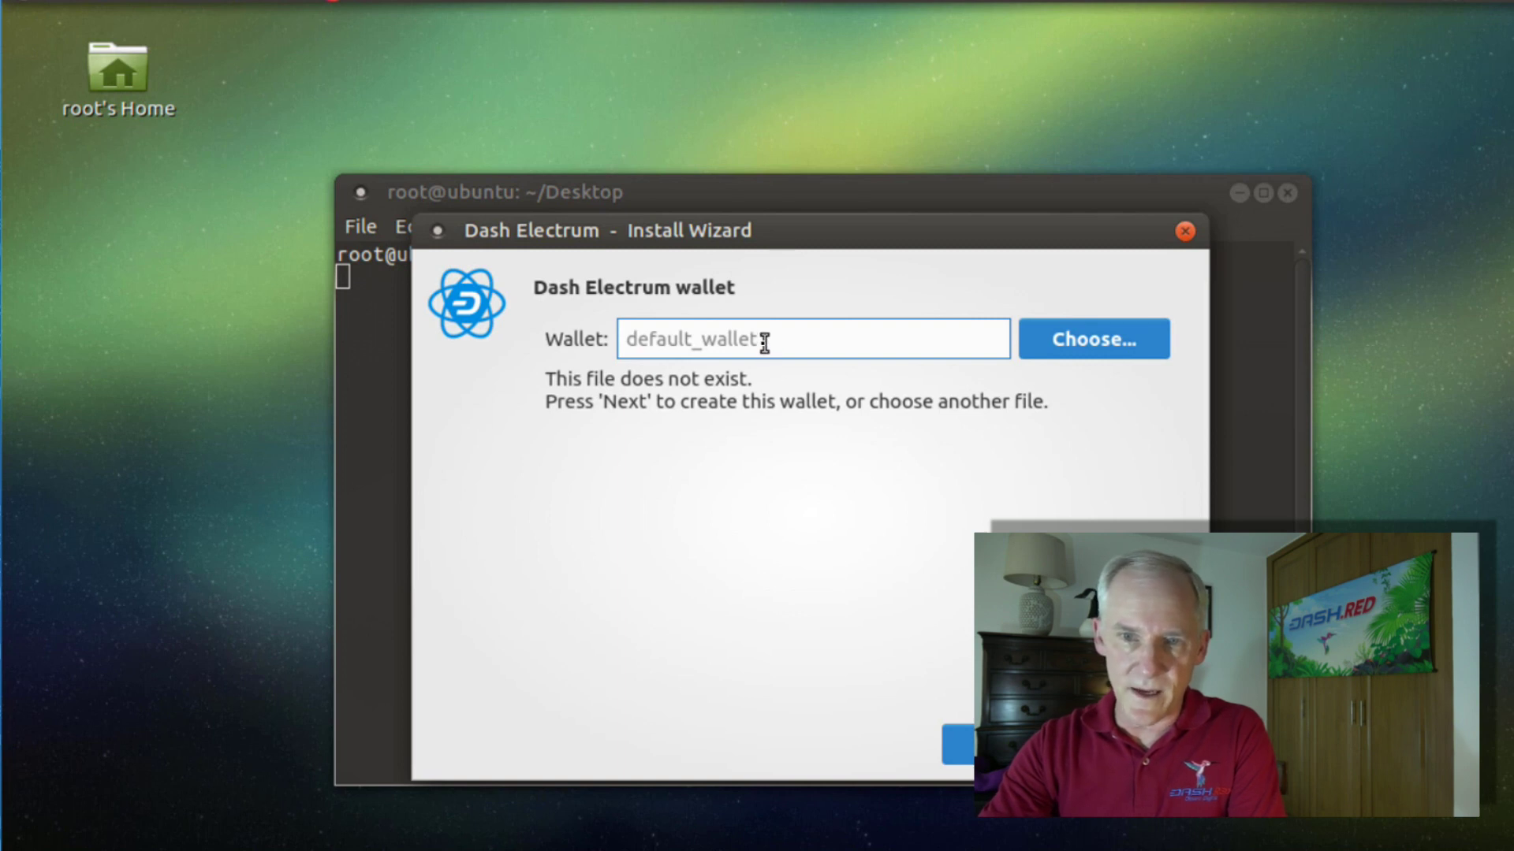
double_click(661, 342)
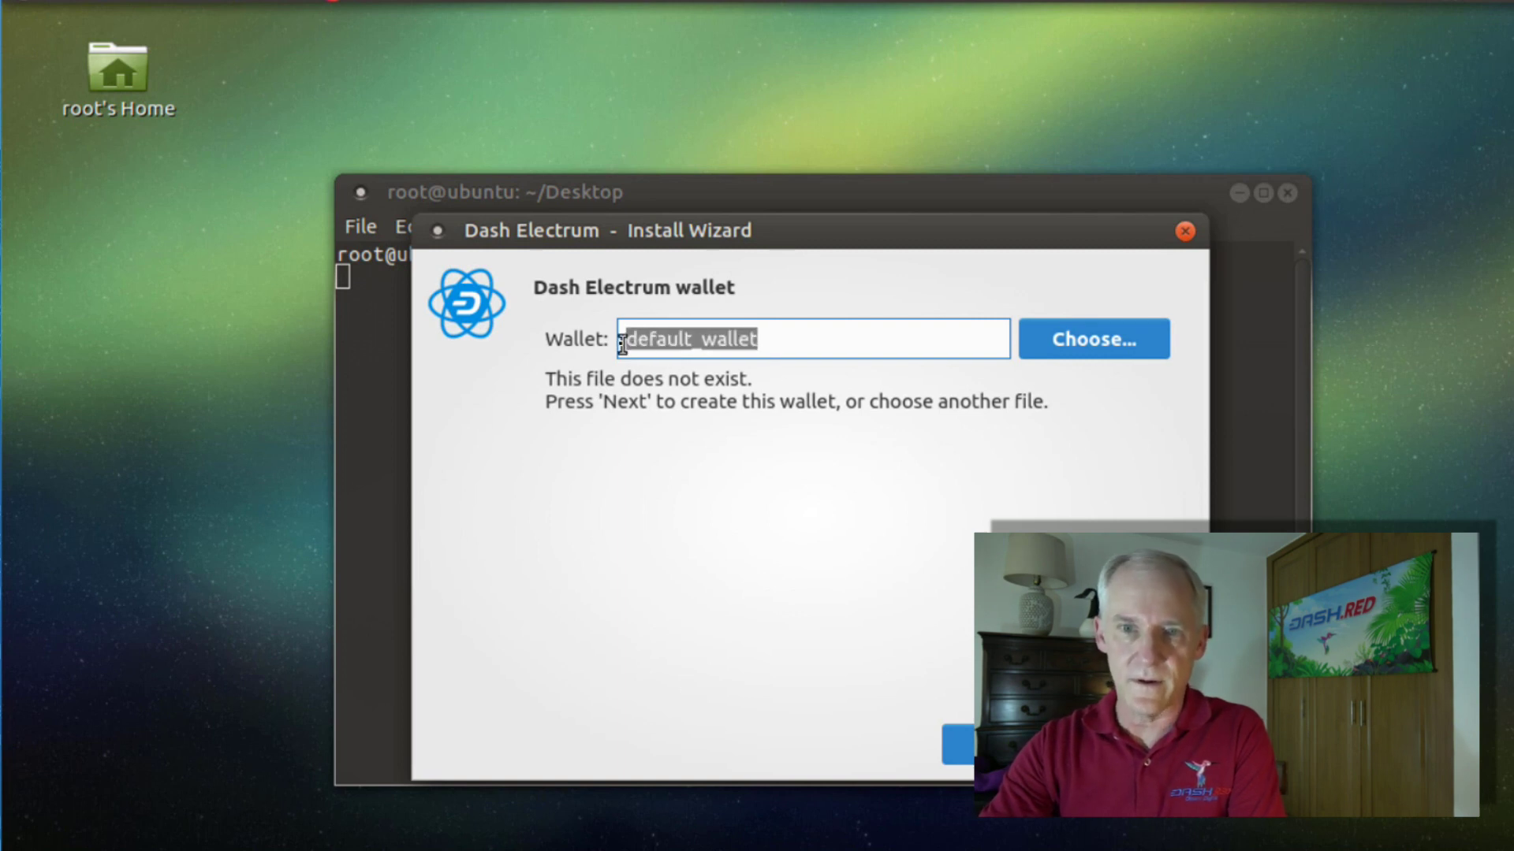
text(edward-ubun)
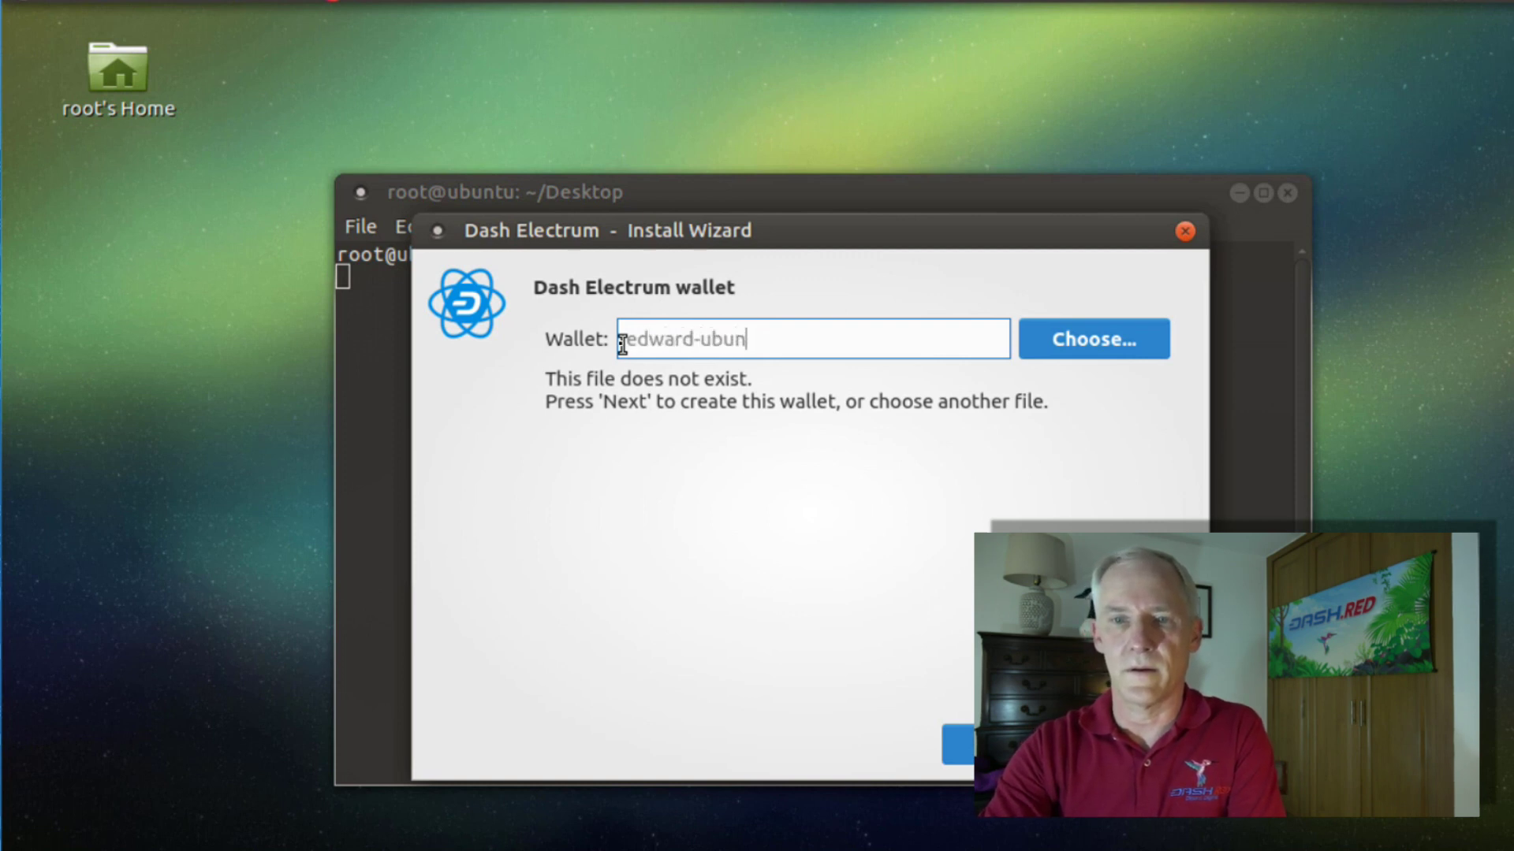
text(tu)
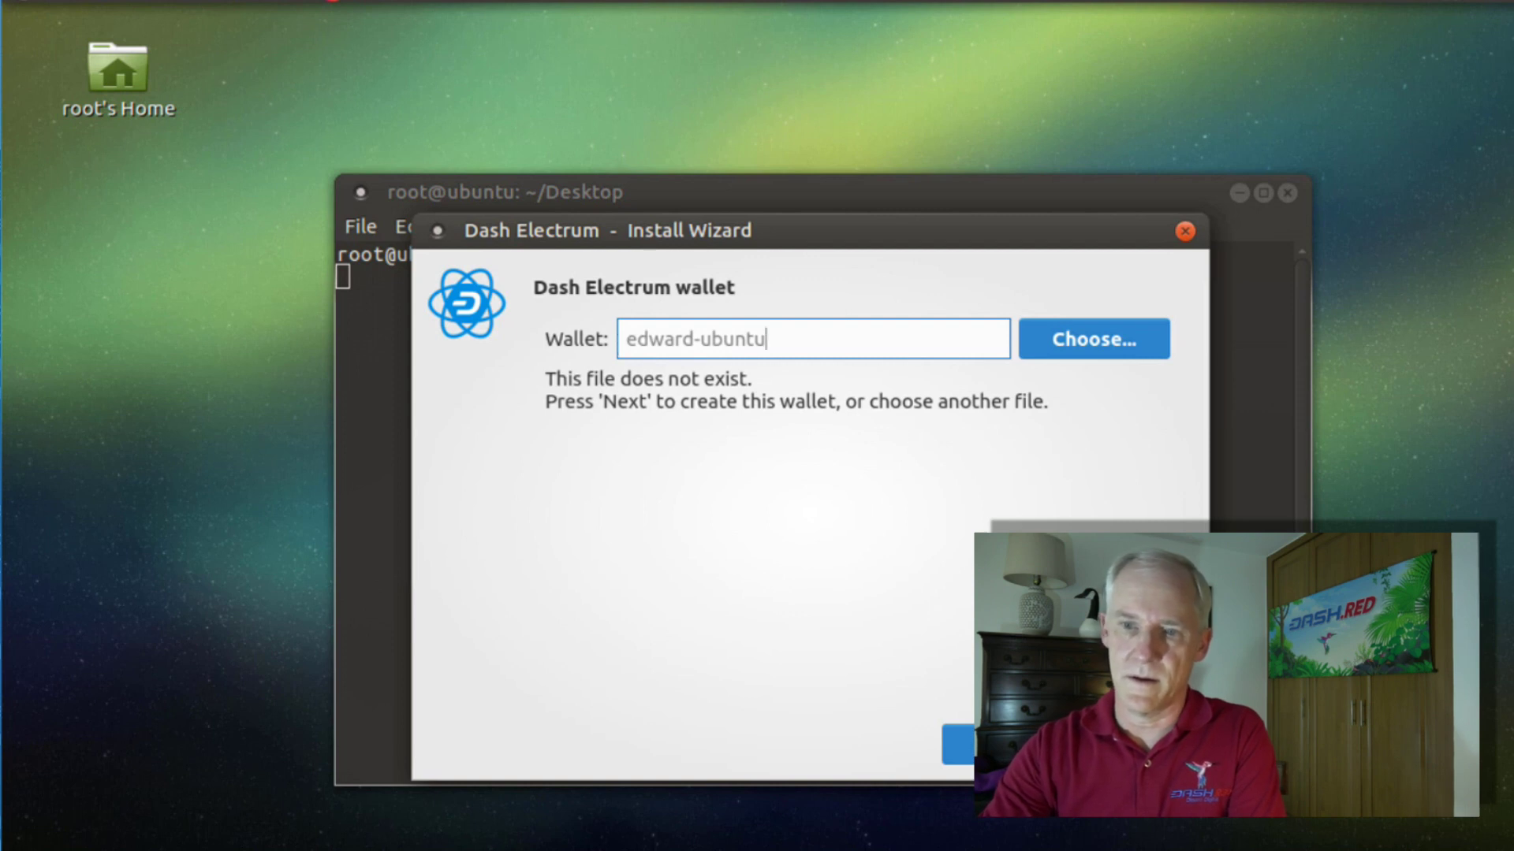
key(Return)
- Choose a Standard wallet and generate a new 12-word seed, noting the words
key(Return)
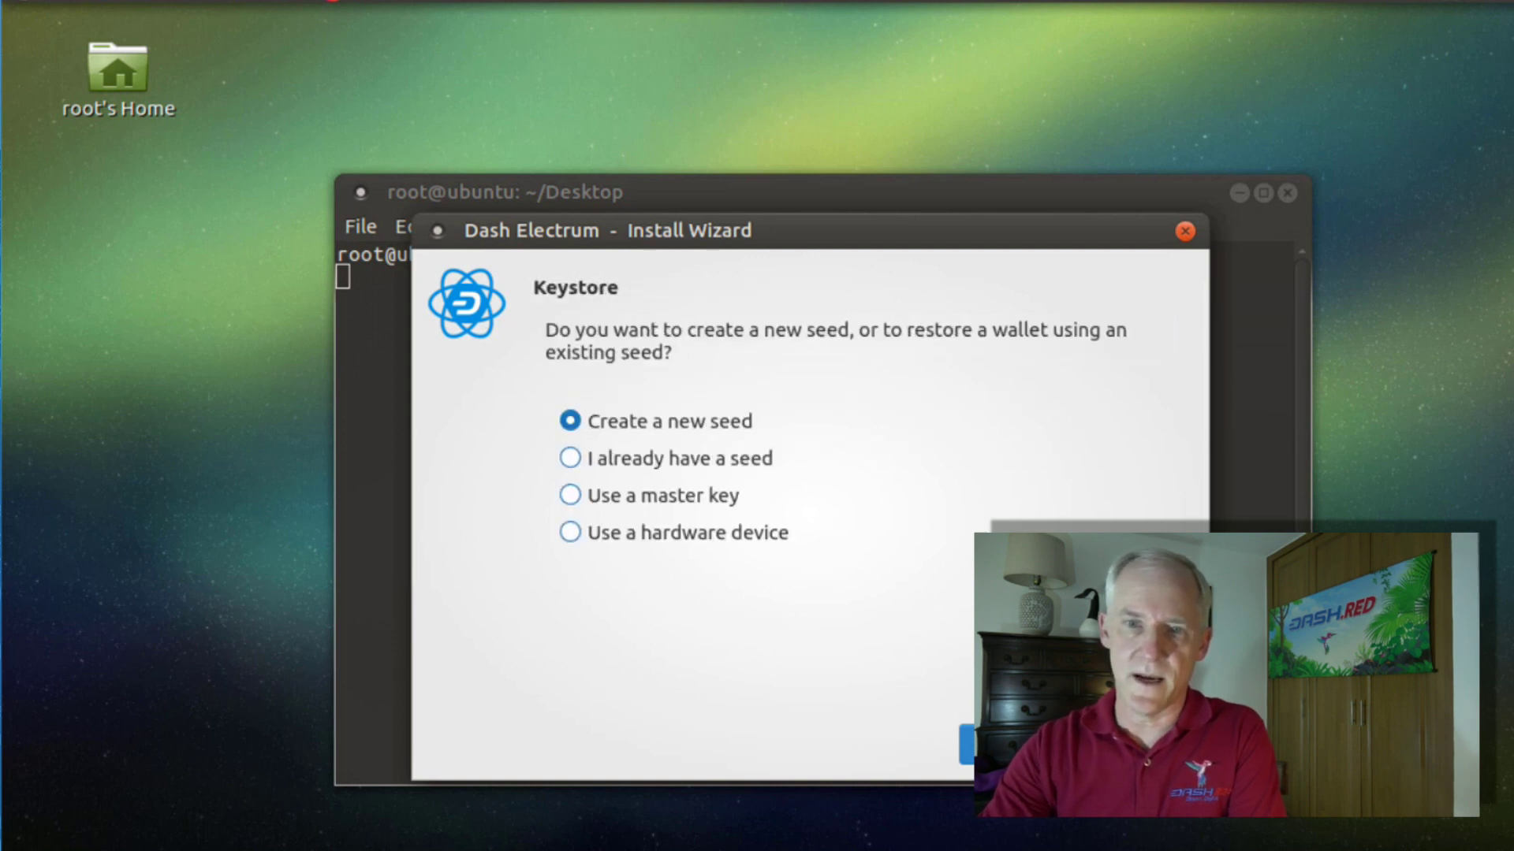
key(Return)
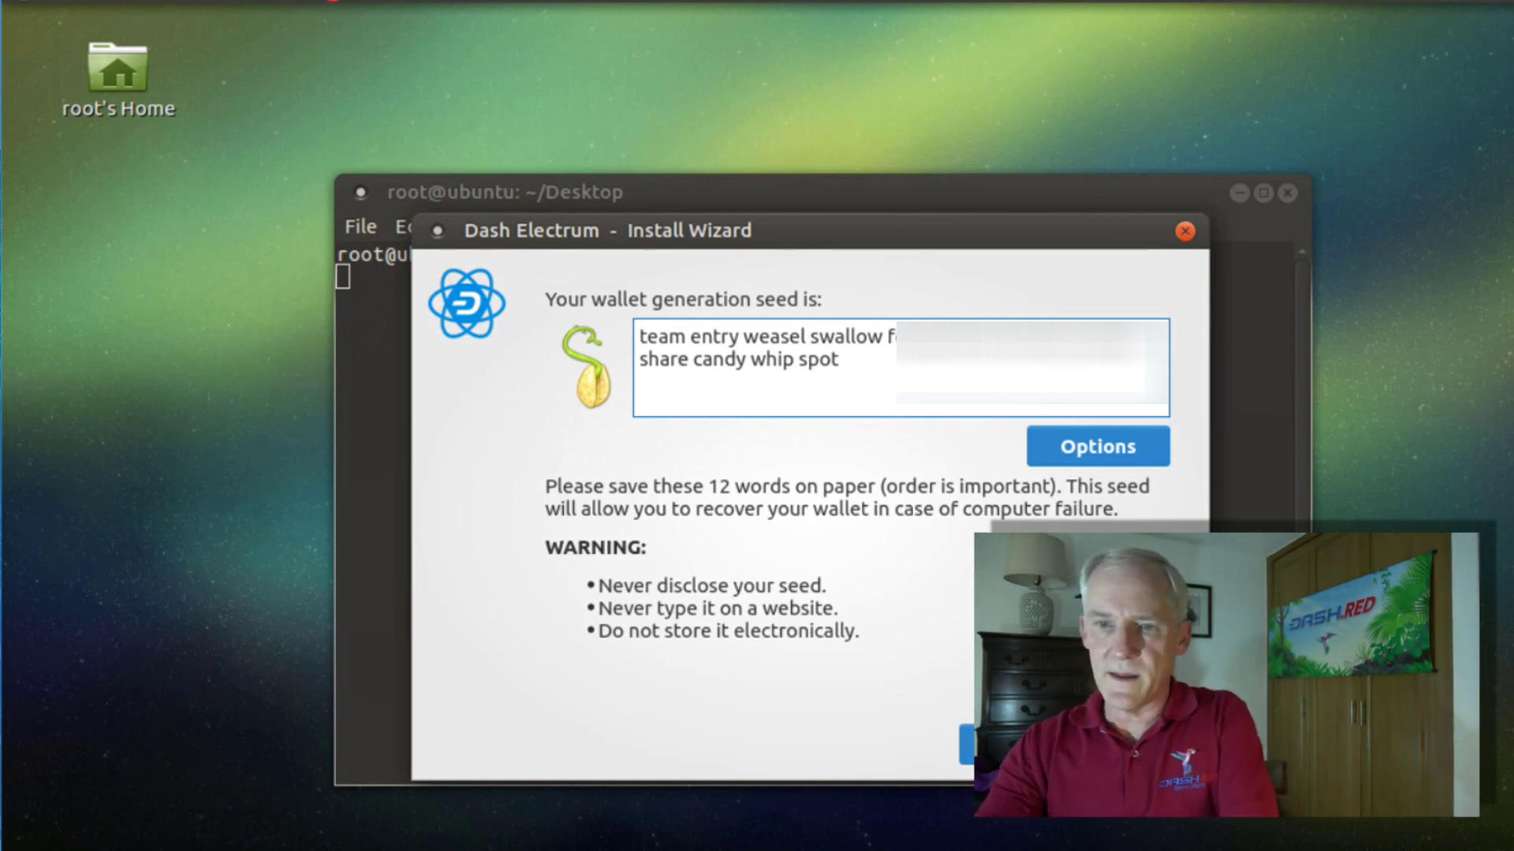
click(1140, 748)
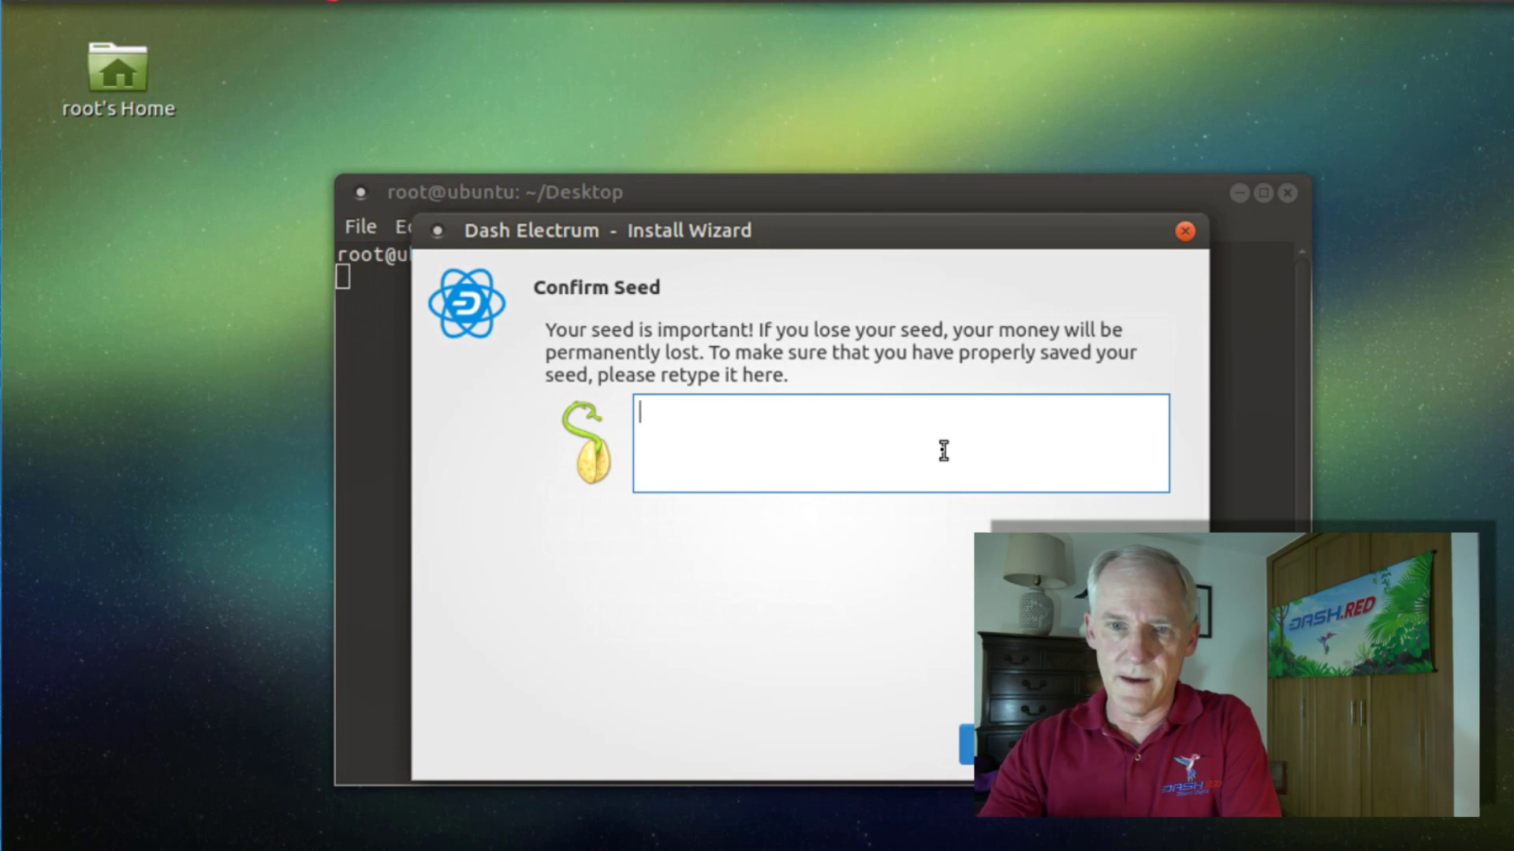
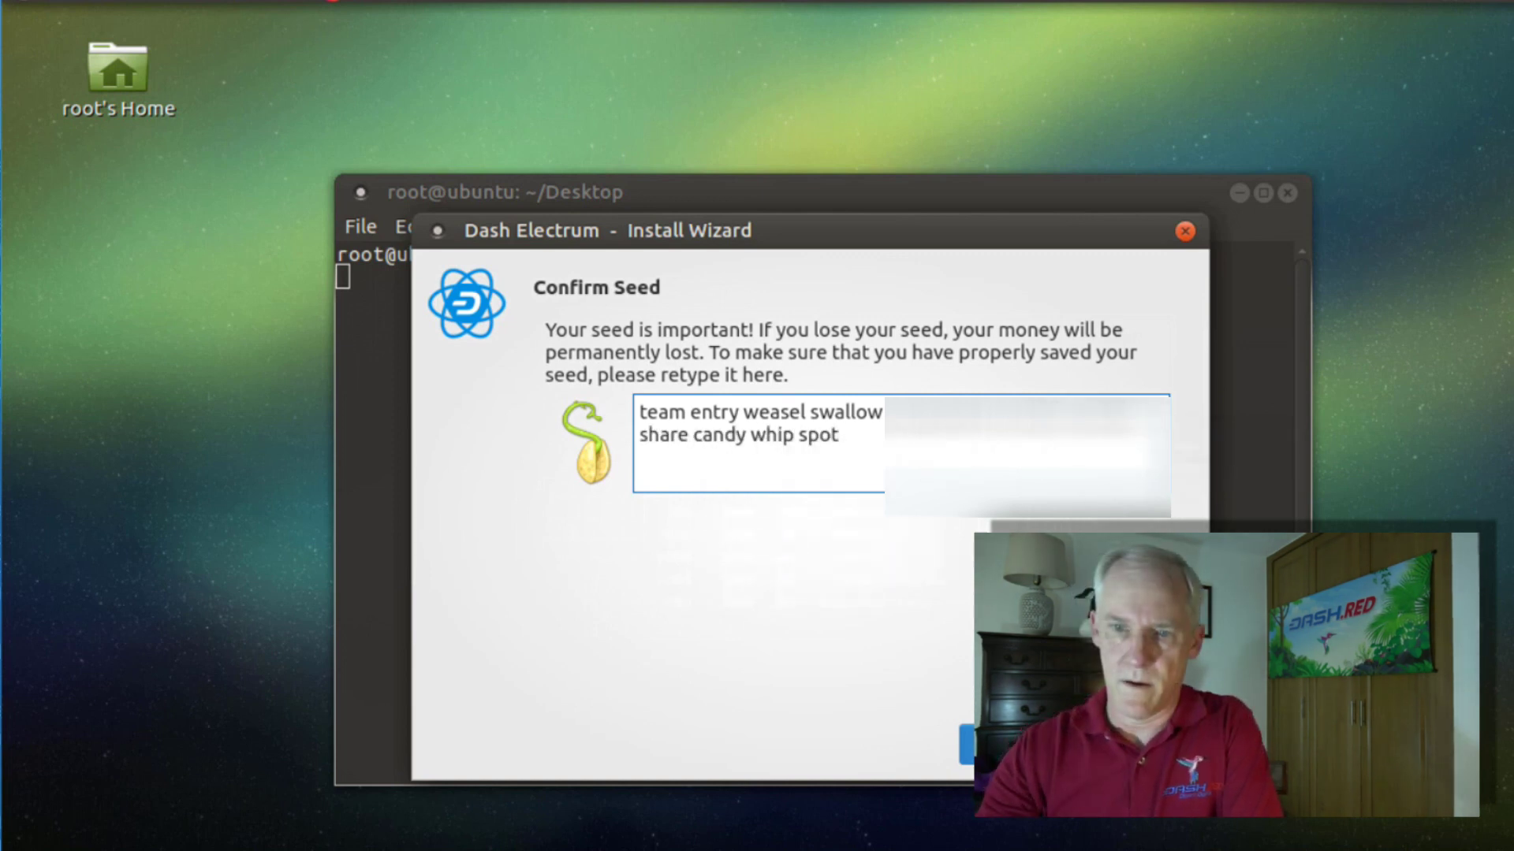
- Confirm the retyped seed words and encrypt the wallet file with a password
key(Return)
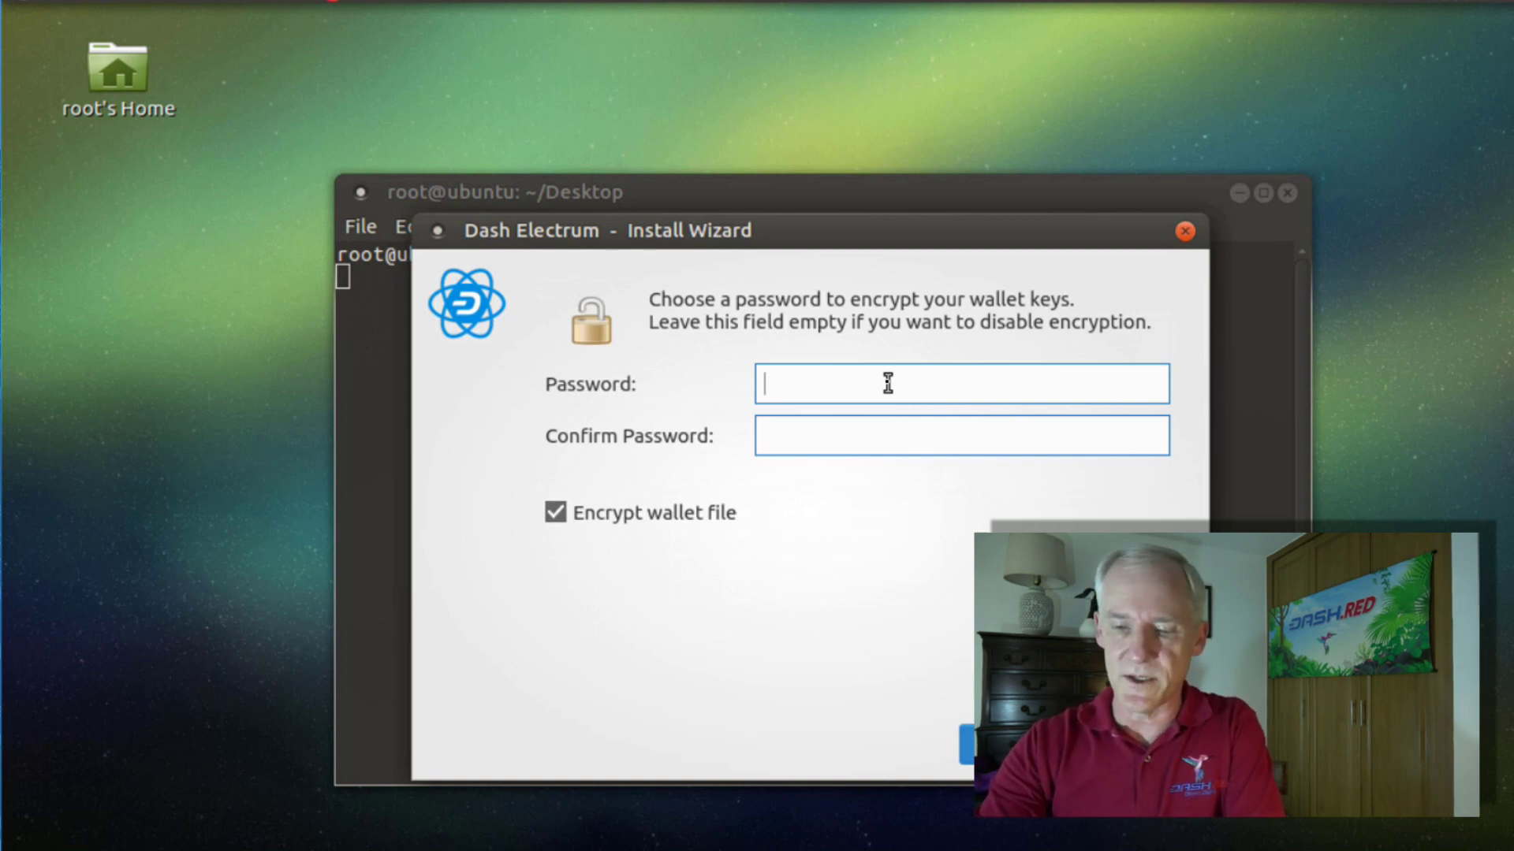
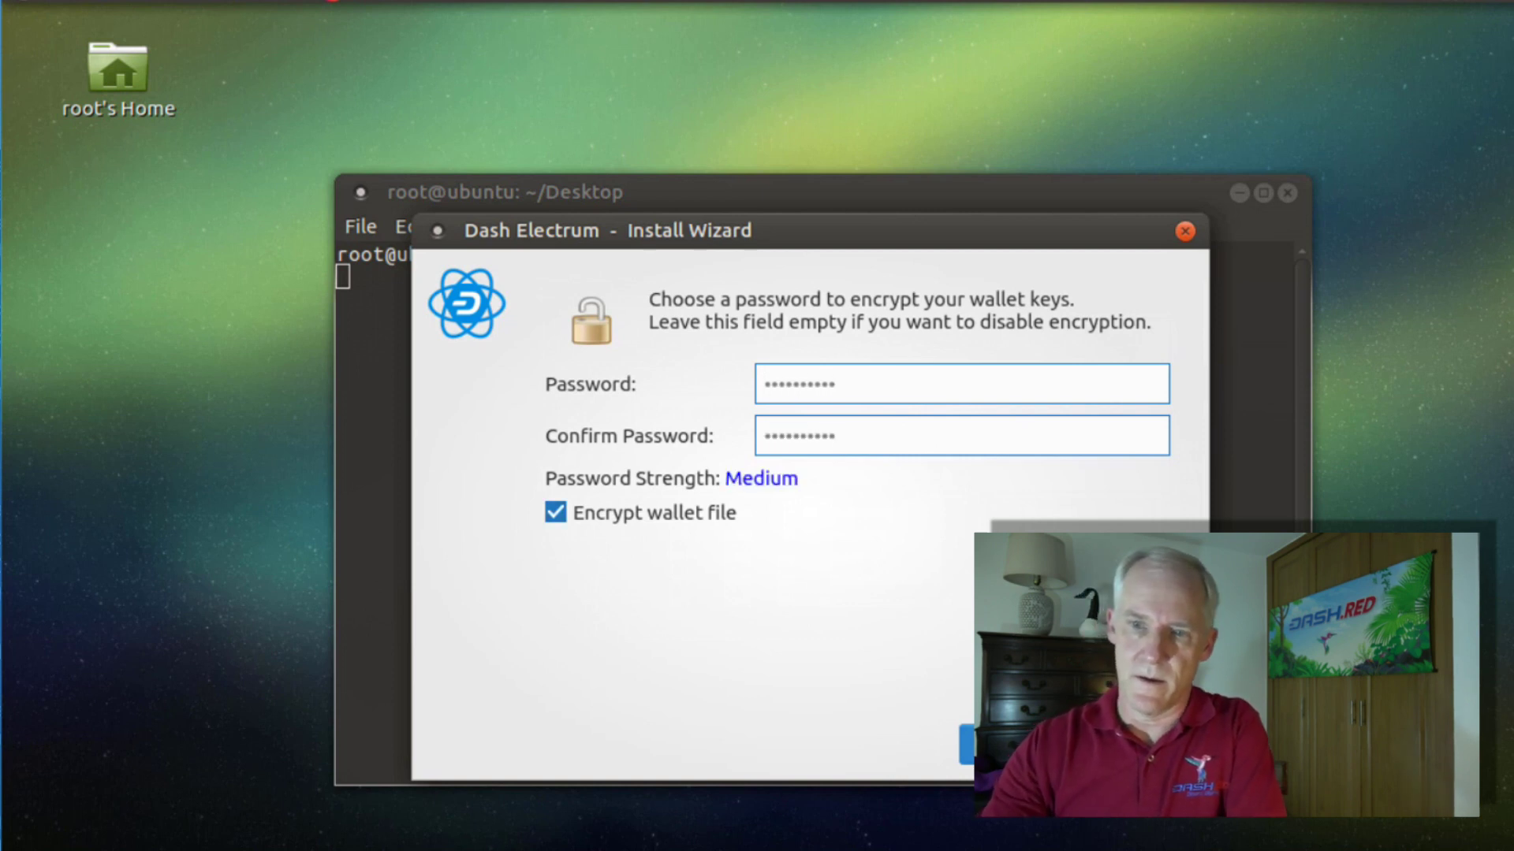
key(Return)
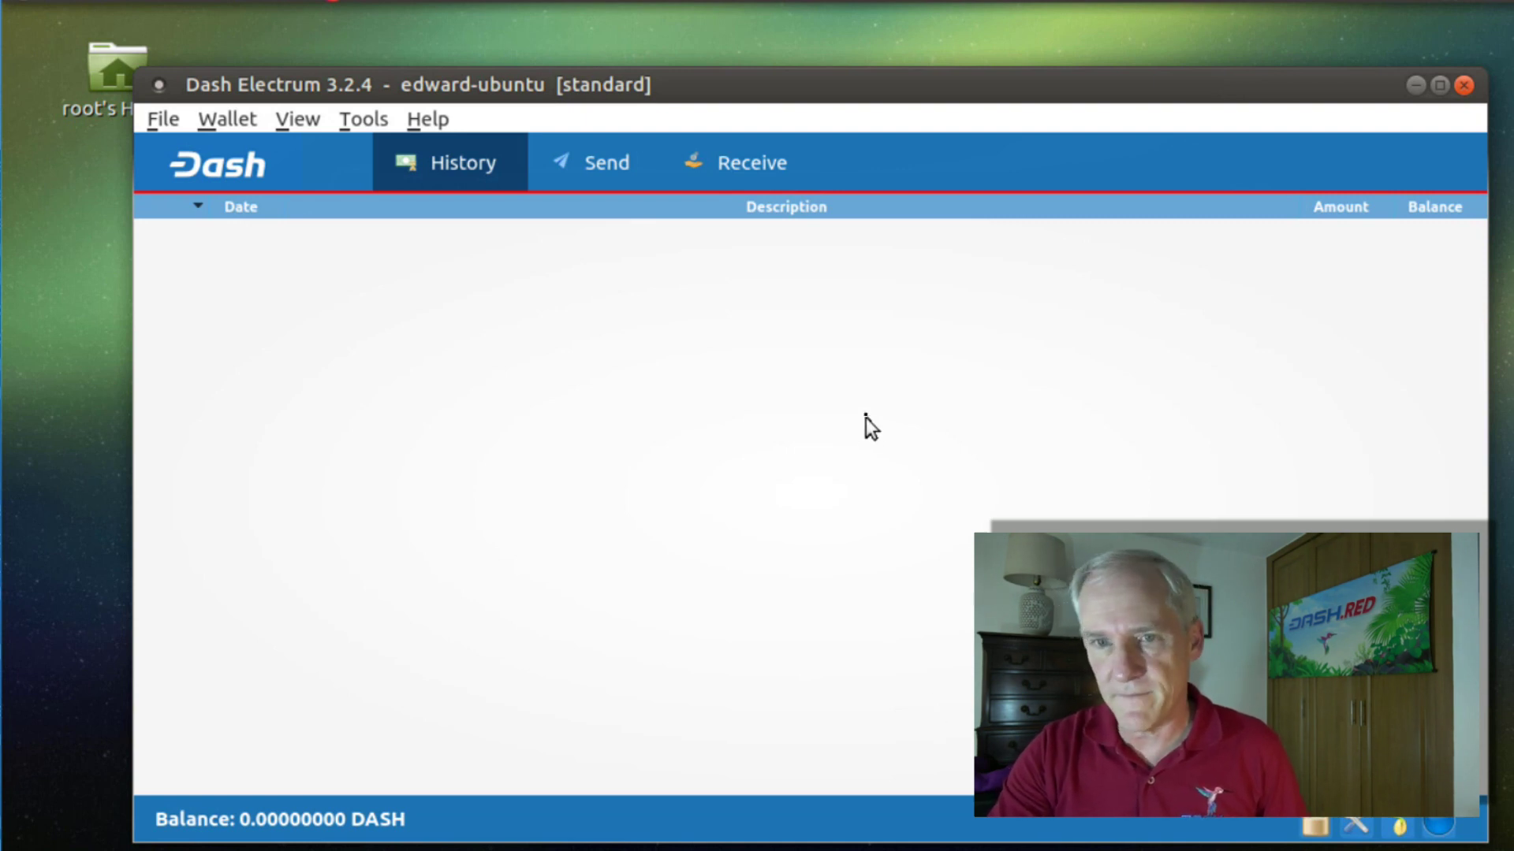
- Show the receiving address with its QR code, copy it, and paste the clipboard into Notepad
click(746, 159)
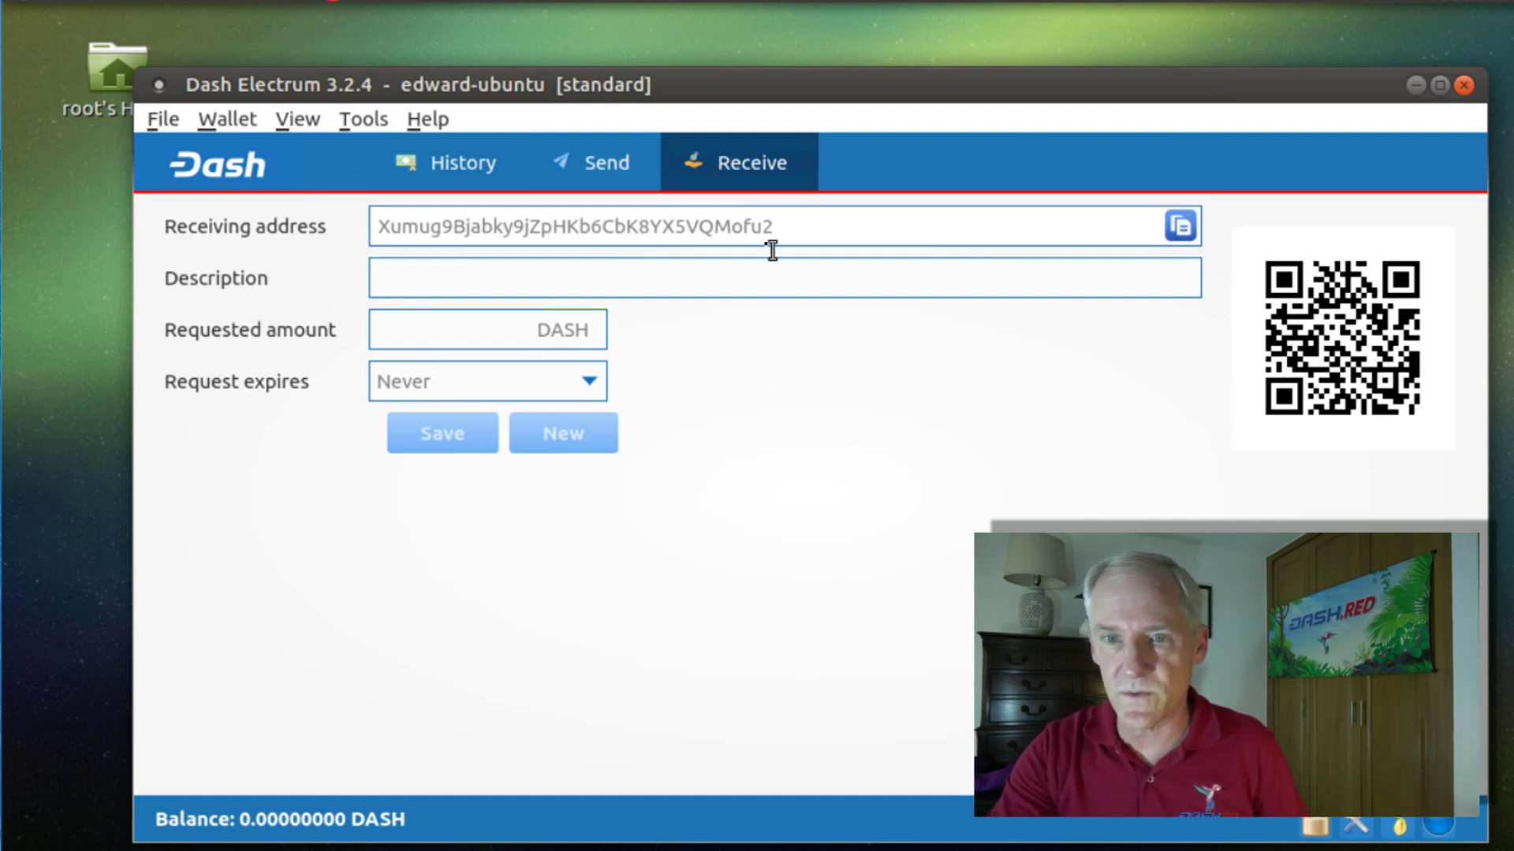
click(1180, 225)
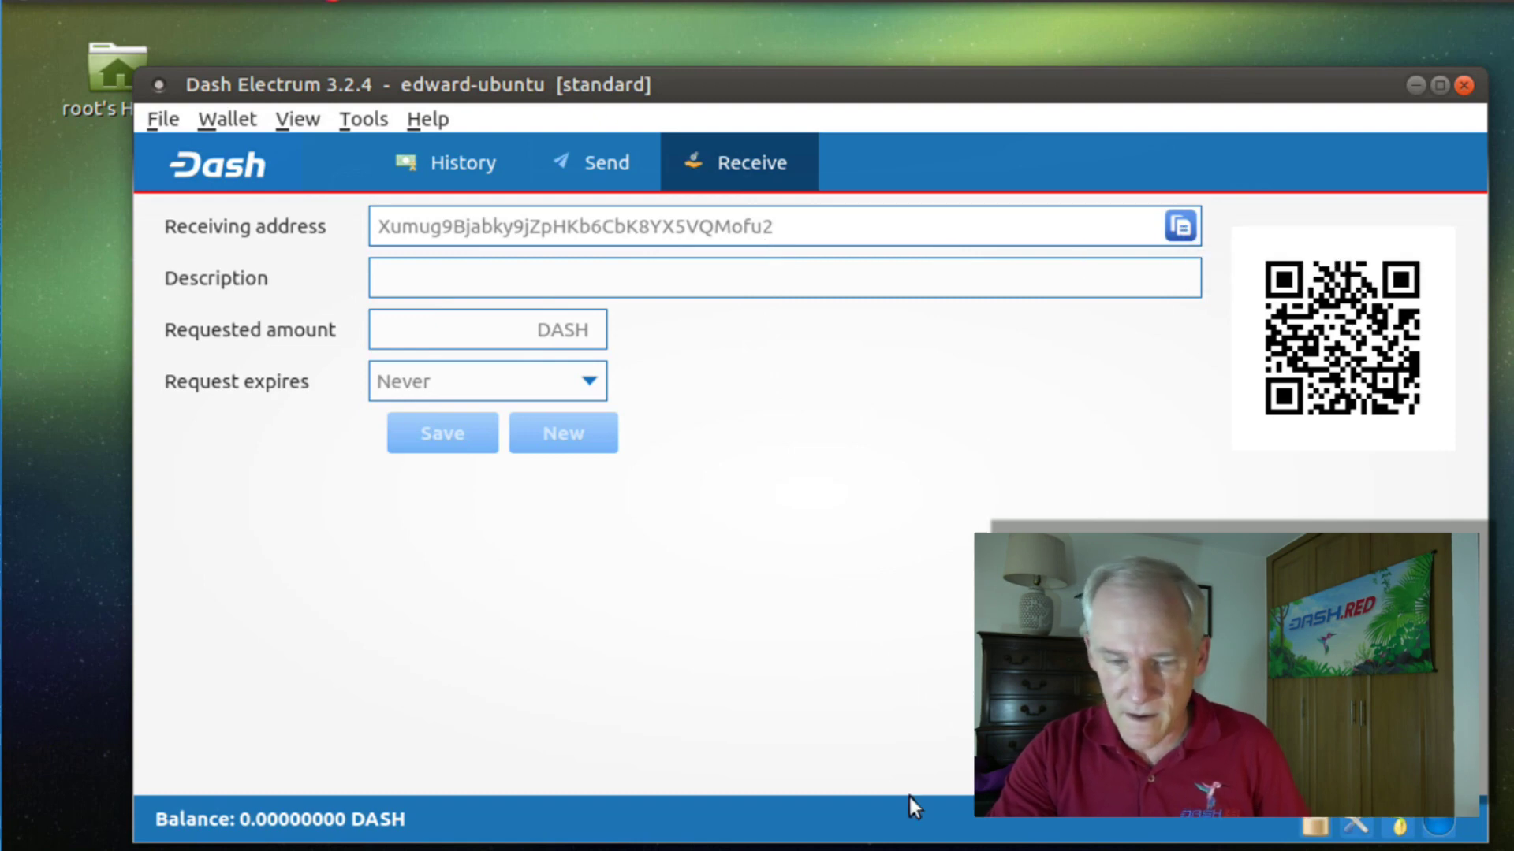
key(super)
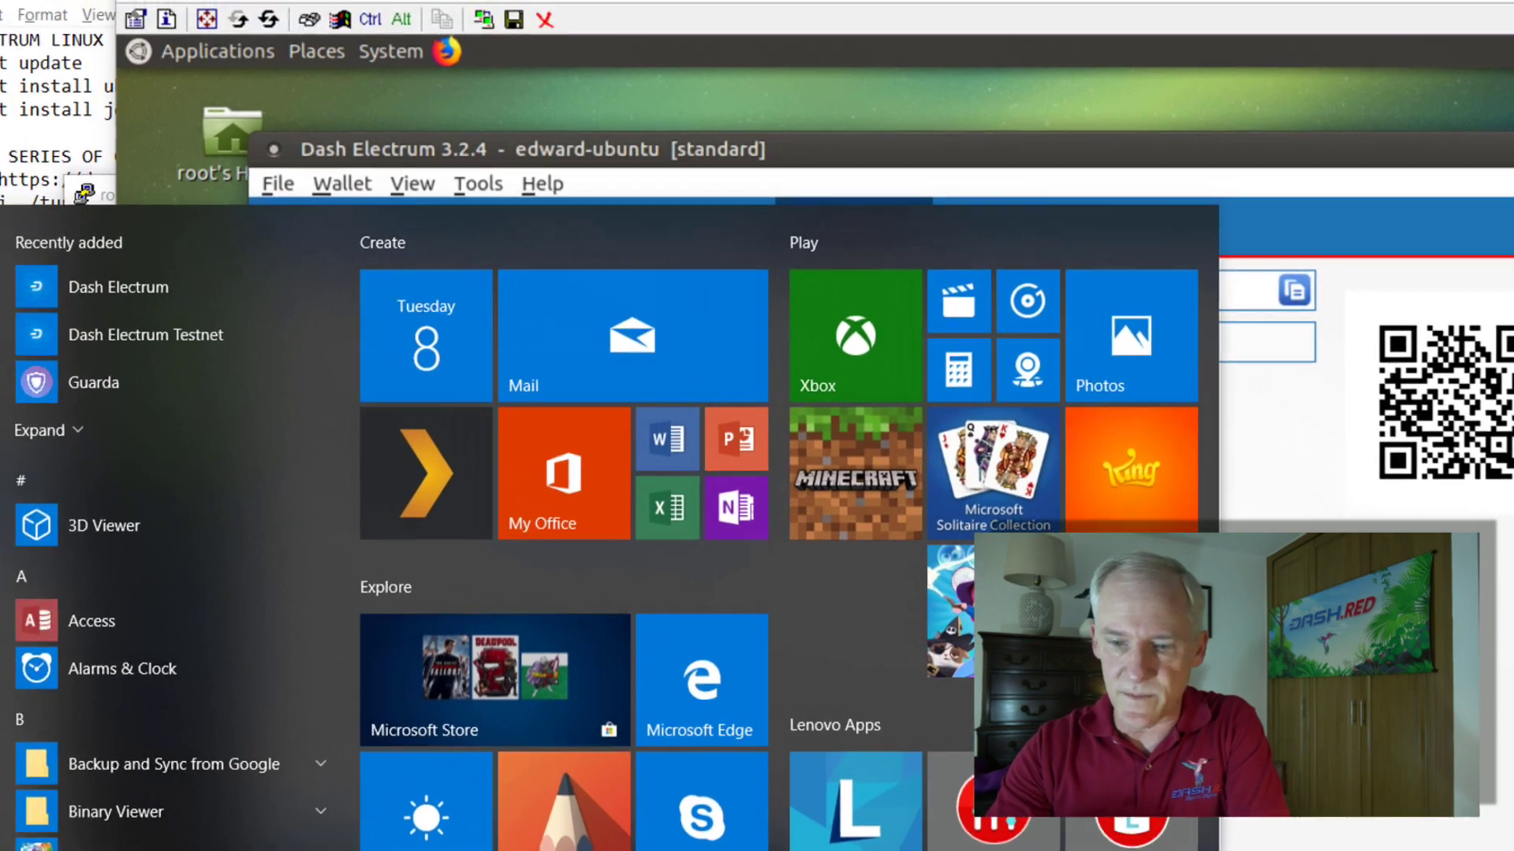
text(notepad)
key(Return)
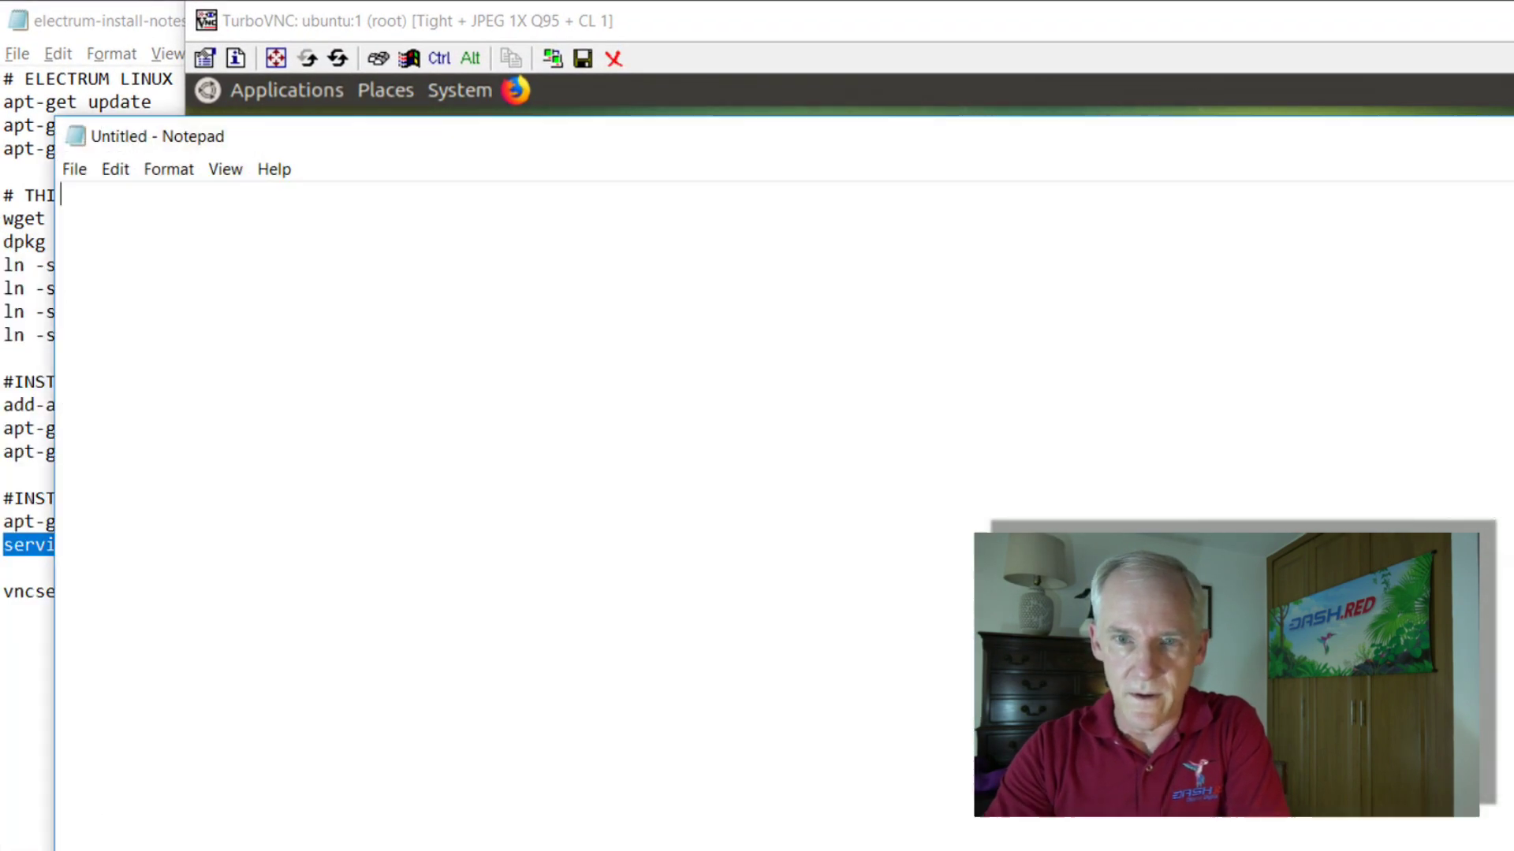
key(ctrl+v)
key(BackSpace)
key(BackSpace)
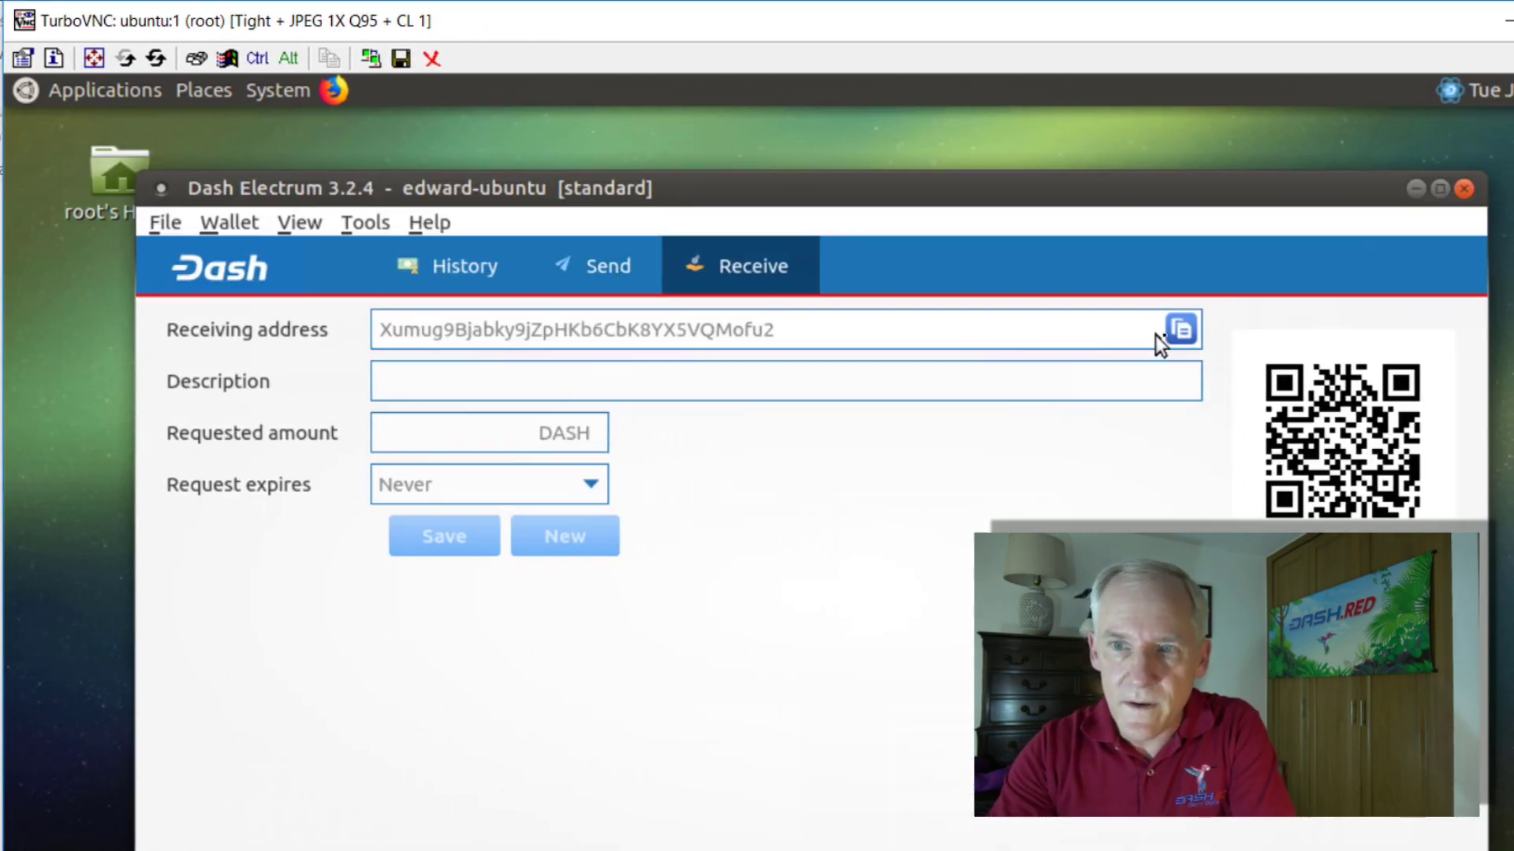
- Copy the receiving address and open a terminal from the remote desktop
click(1177, 331)
click(692, 142)
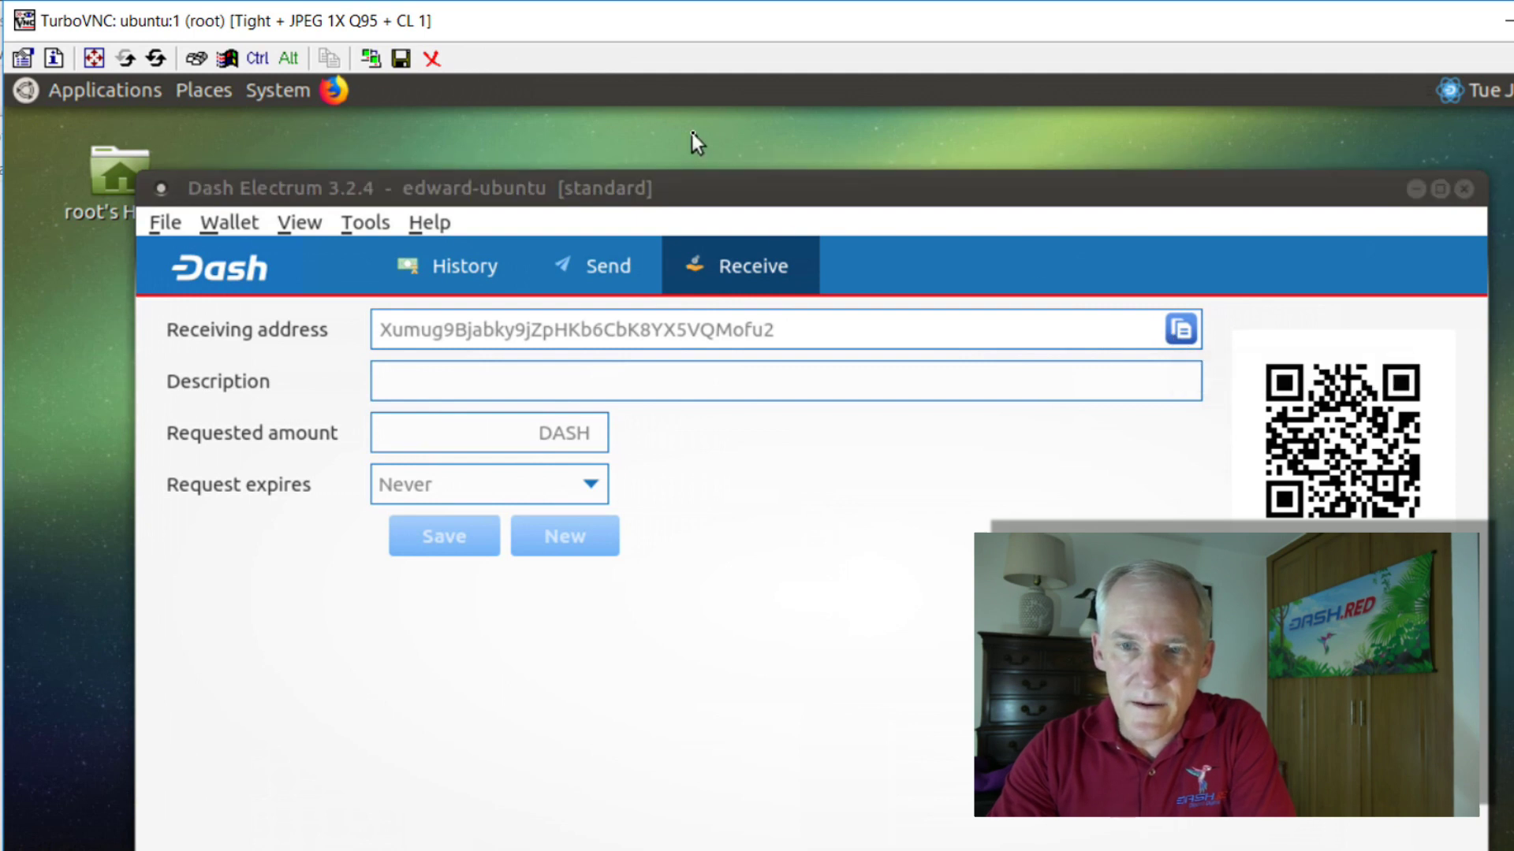
right_click(691, 142)
mouse_move(805, 213)
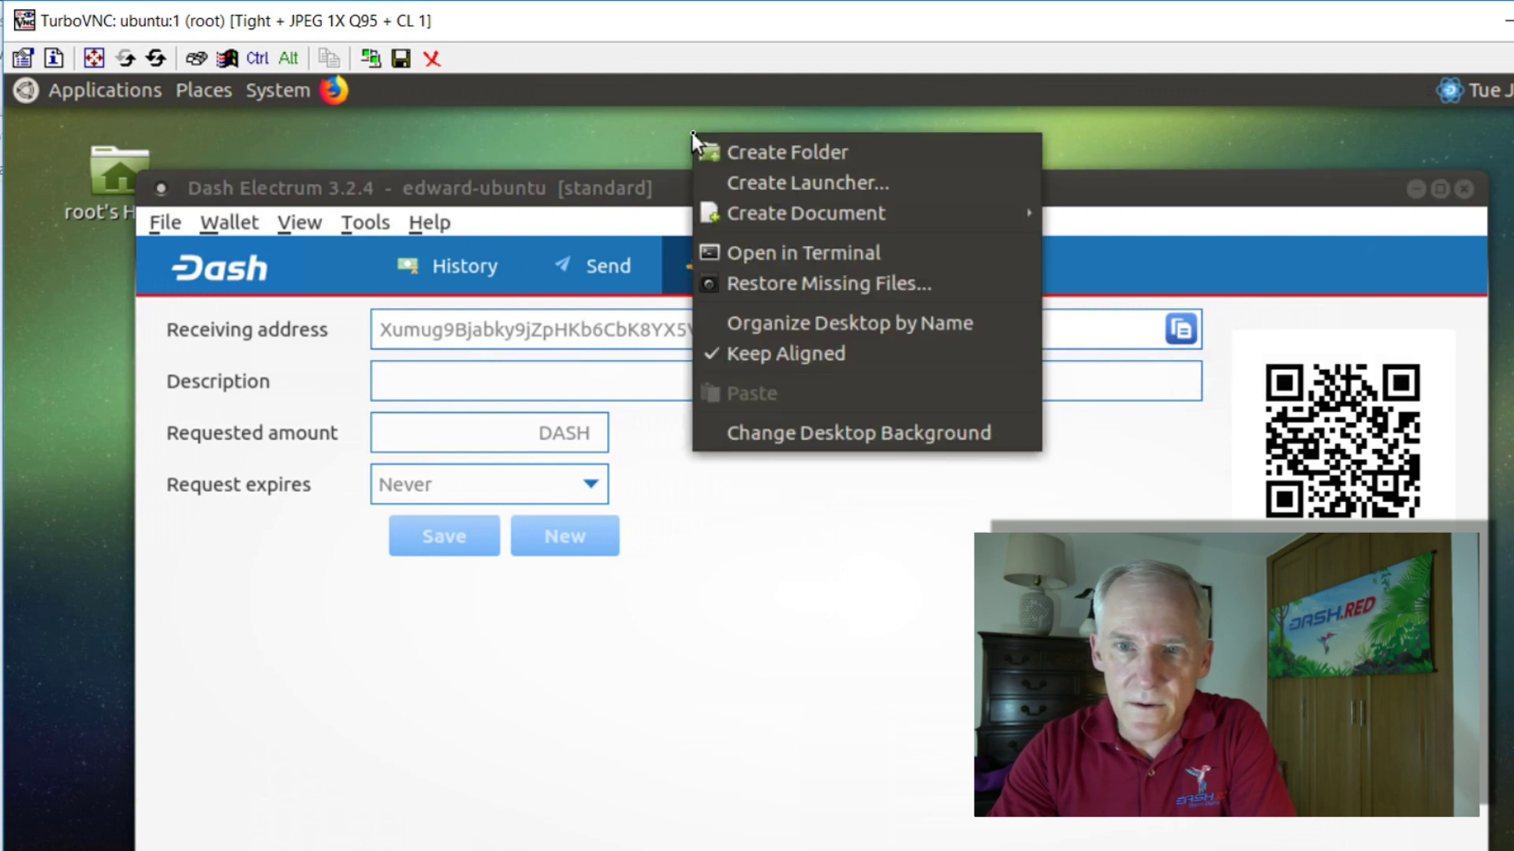
click(732, 248)
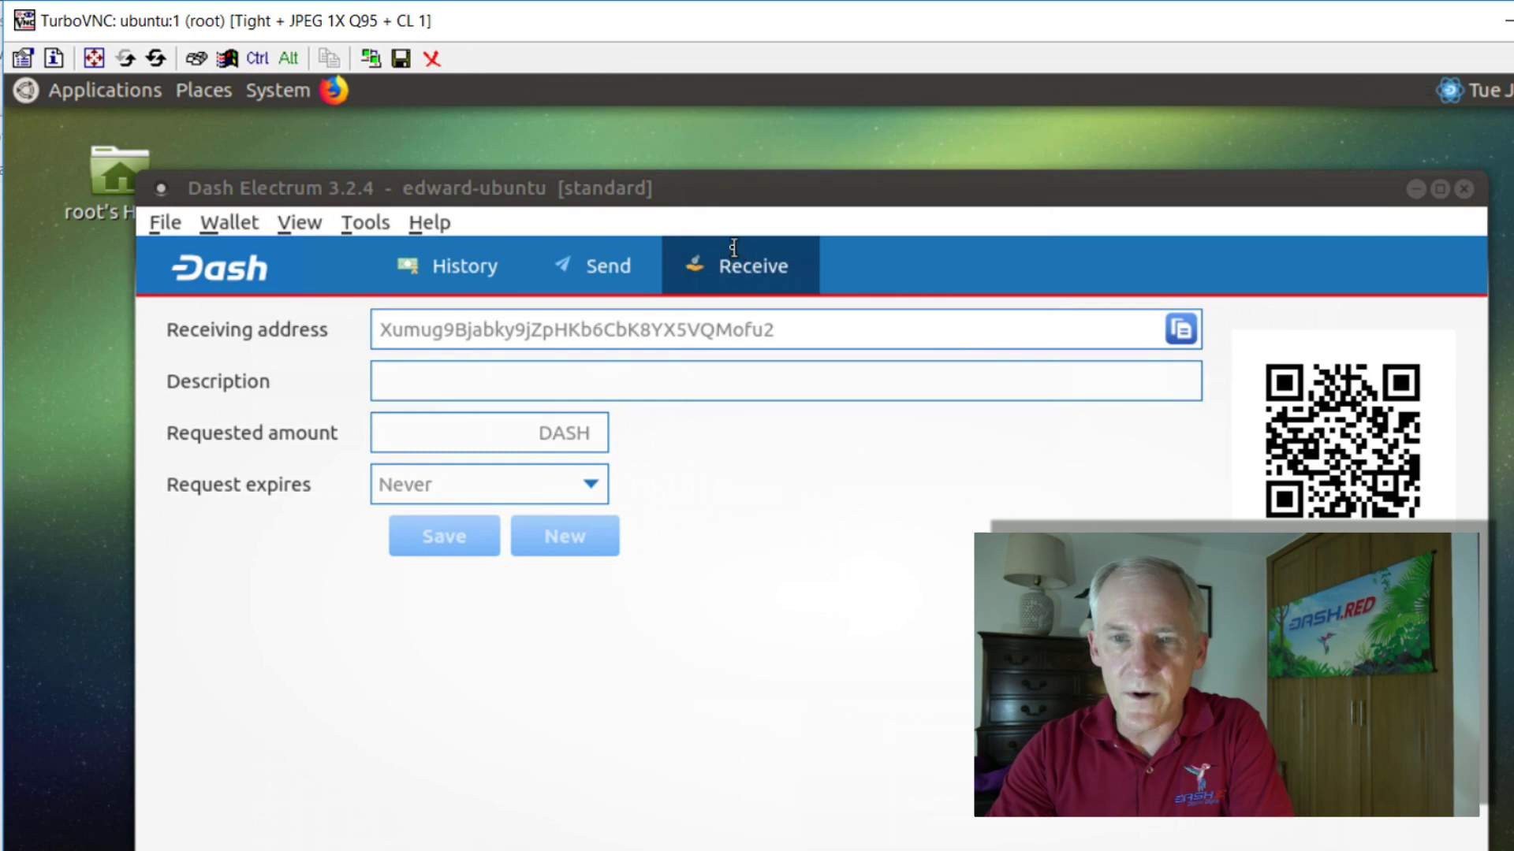
text(vi ~/my-dash-address.)
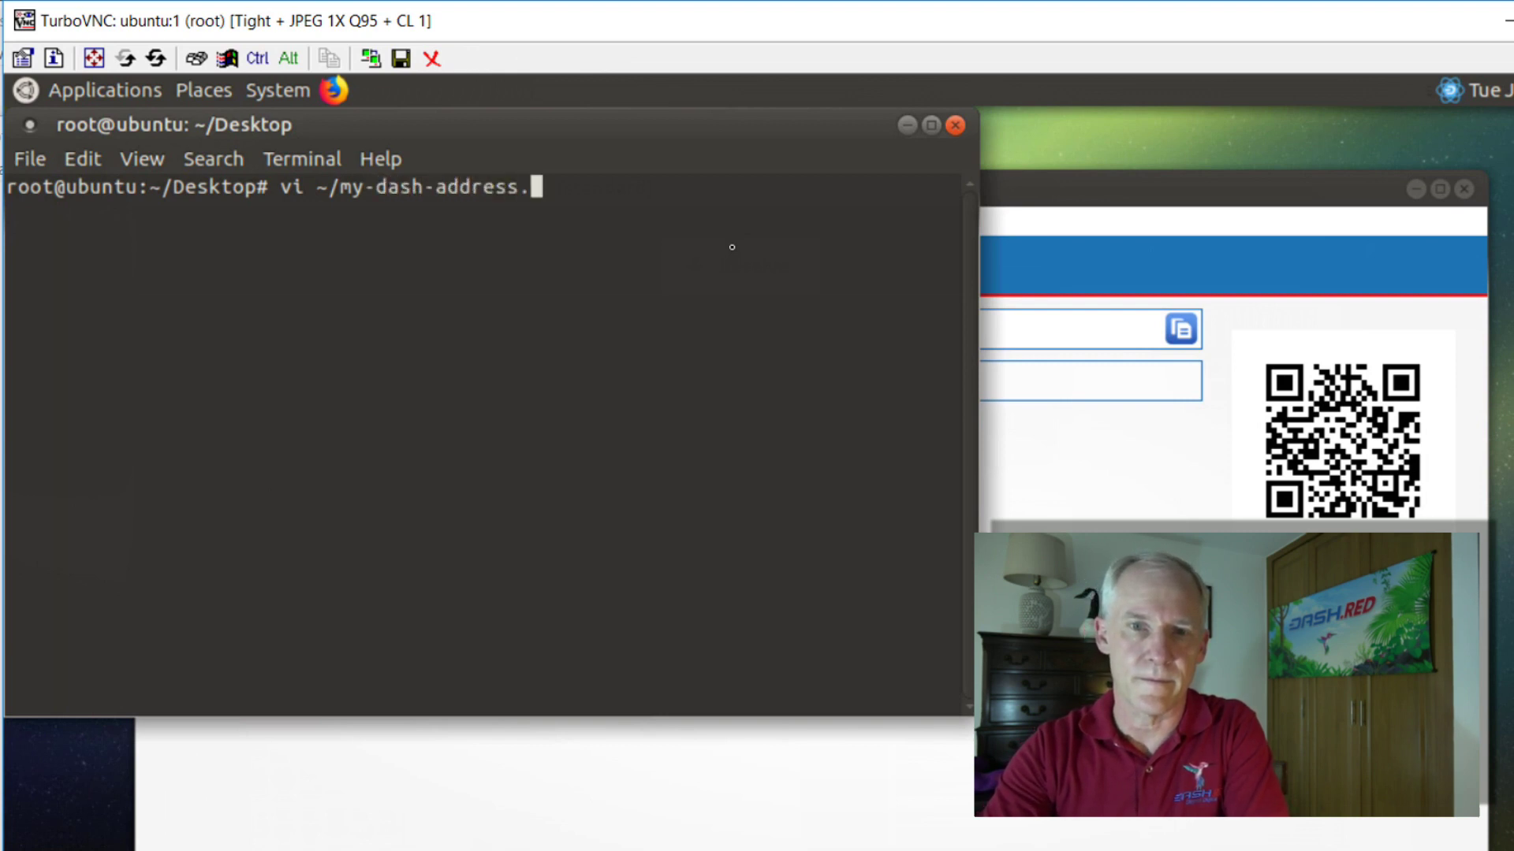
text(tx)
- Create ~/my-dash-address.txt in vi, paste the address into it, and save
key(Return)
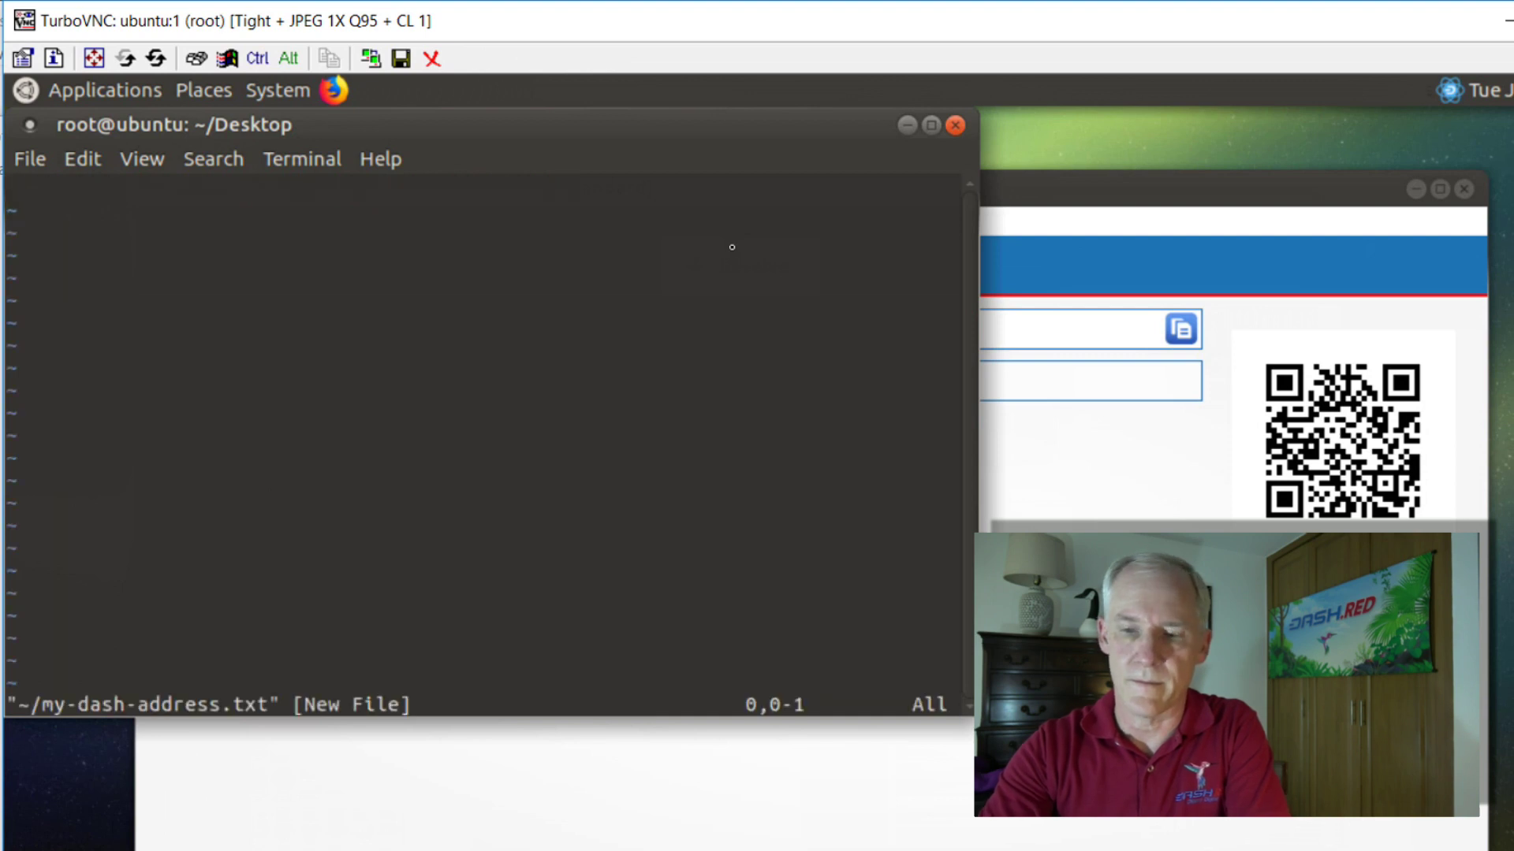
key(i)
right_click(532, 369)
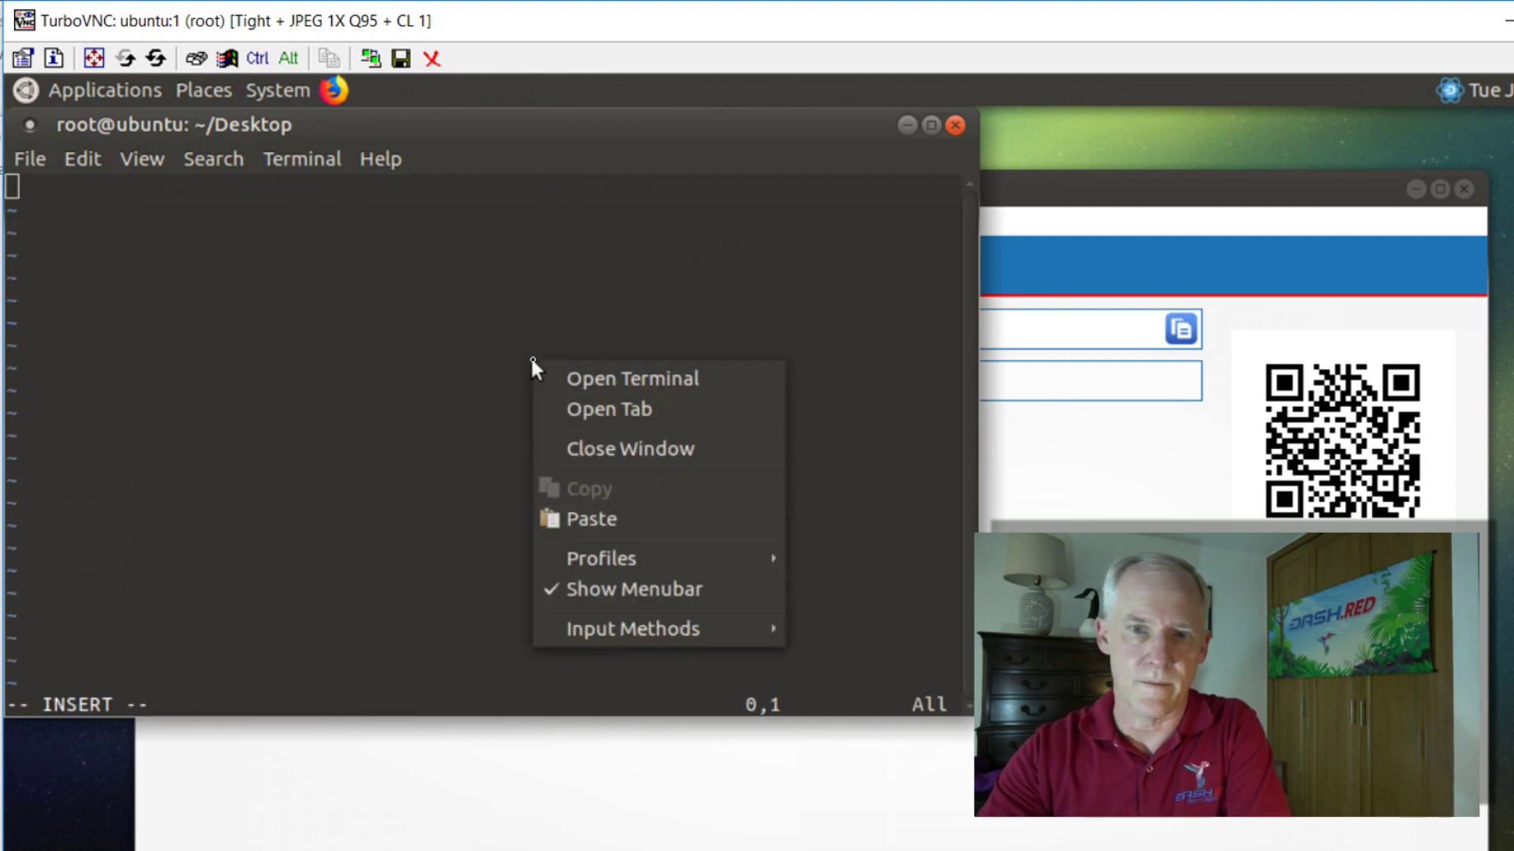
click(574, 517)
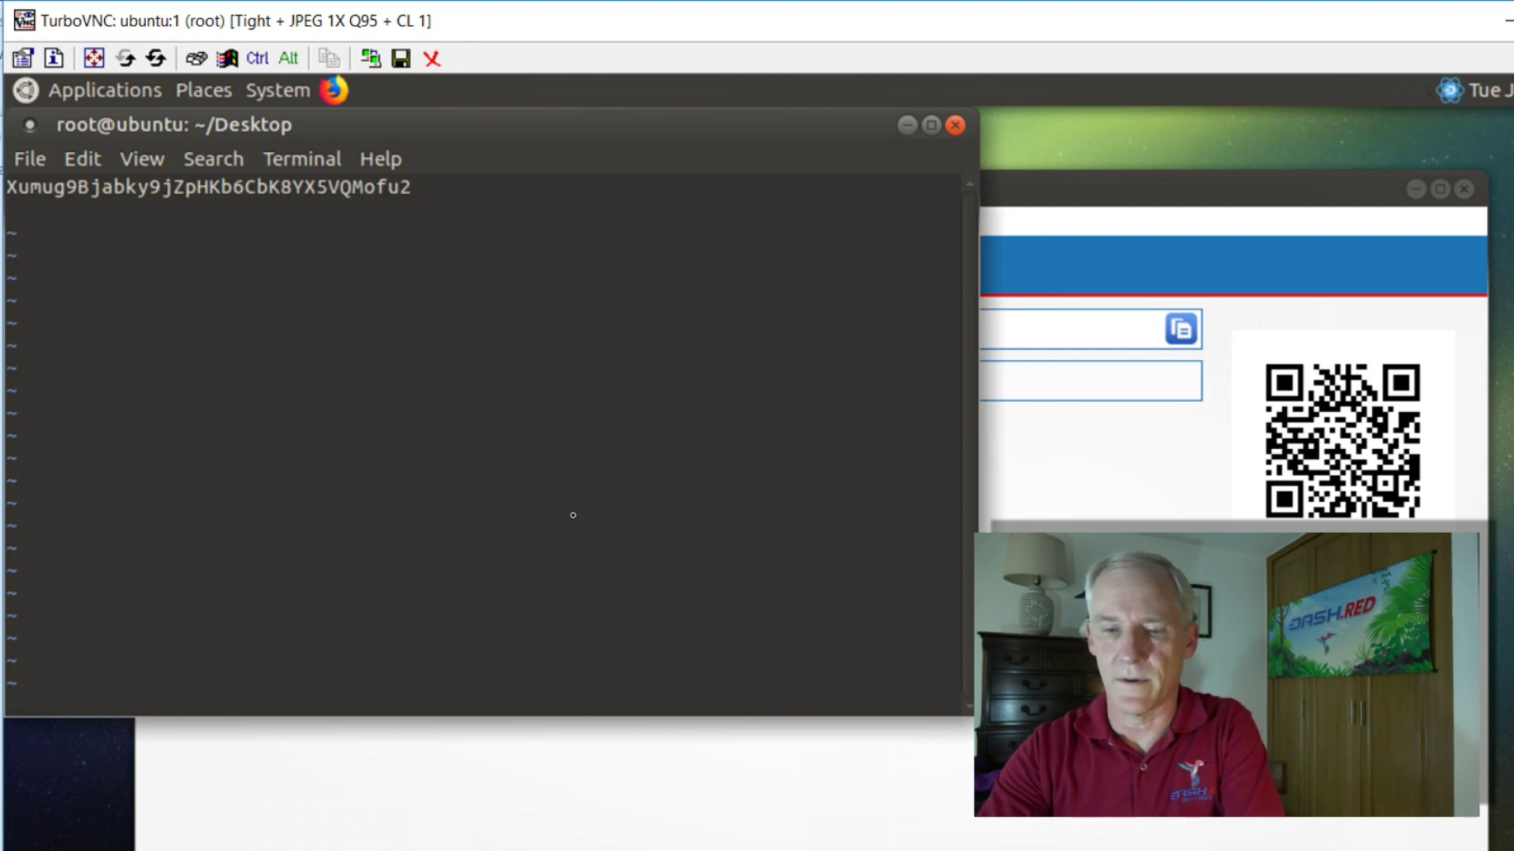
click(485, 705)
text(:wq)
key(Return)
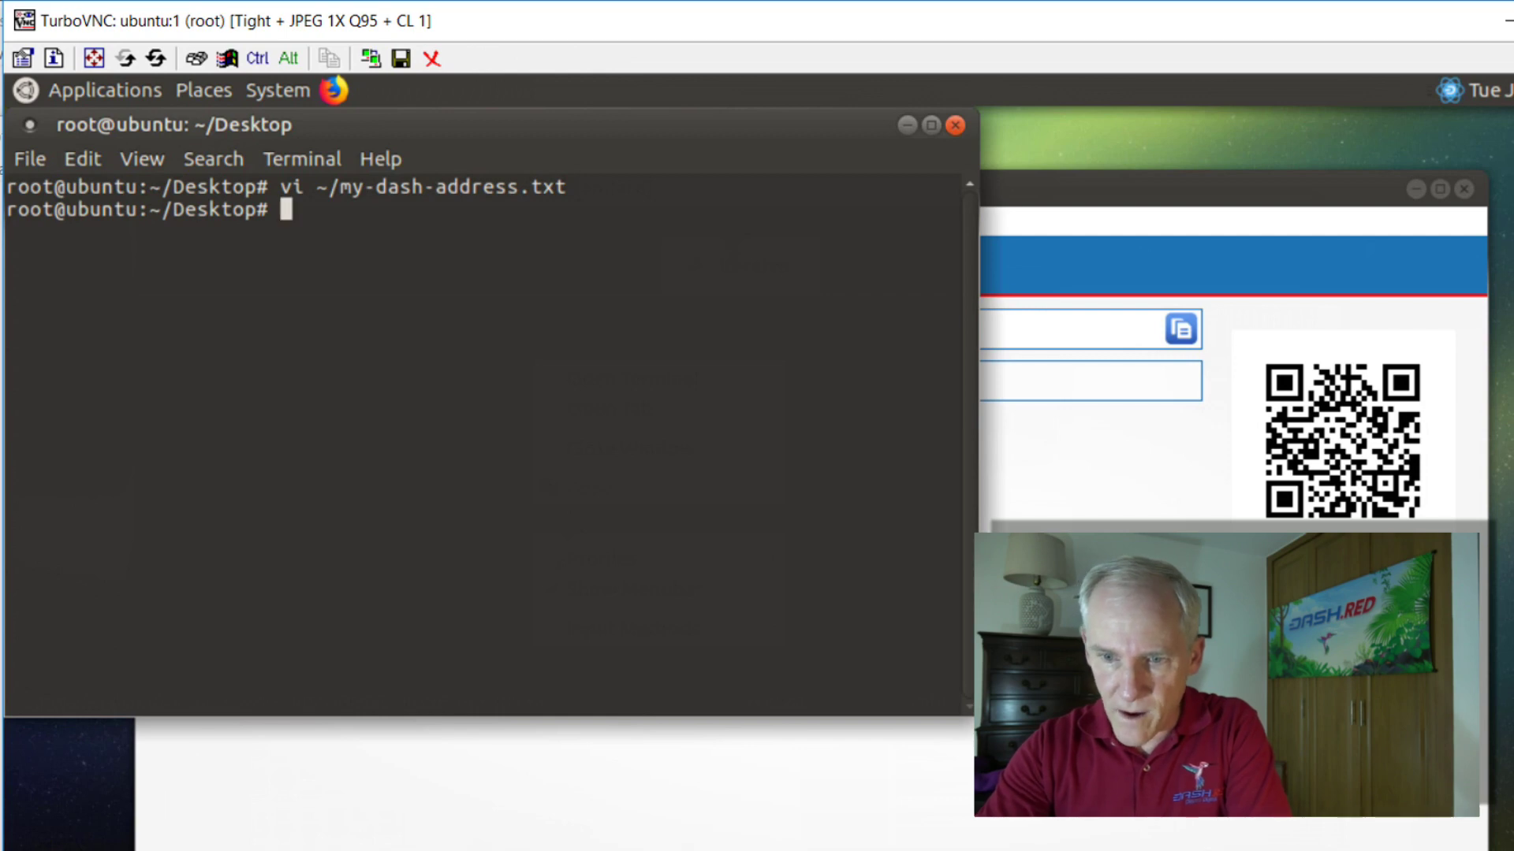
key(alt+Tab)
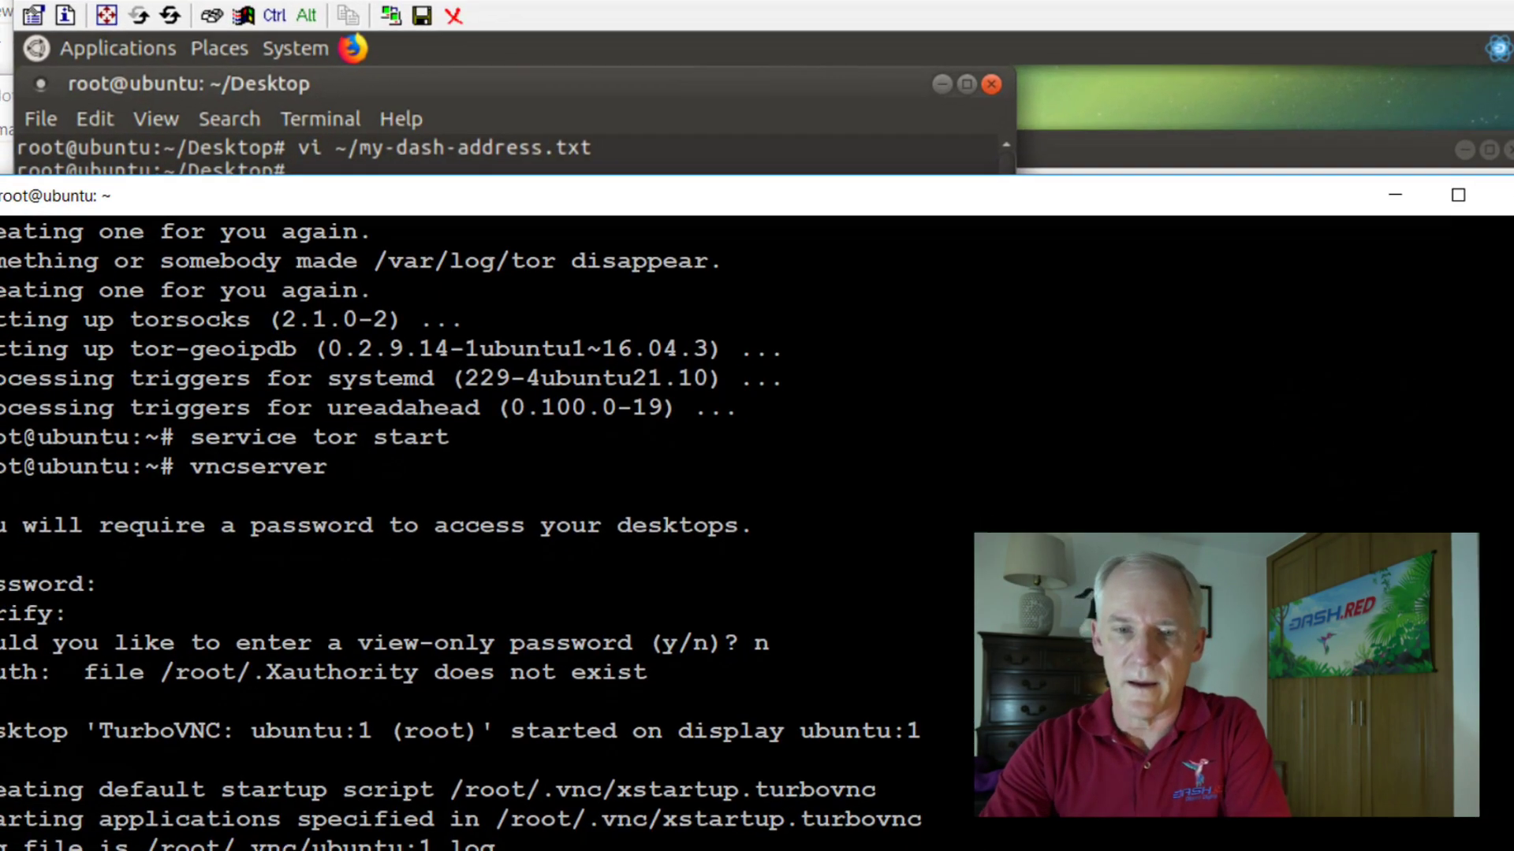
text(cat ~/my)
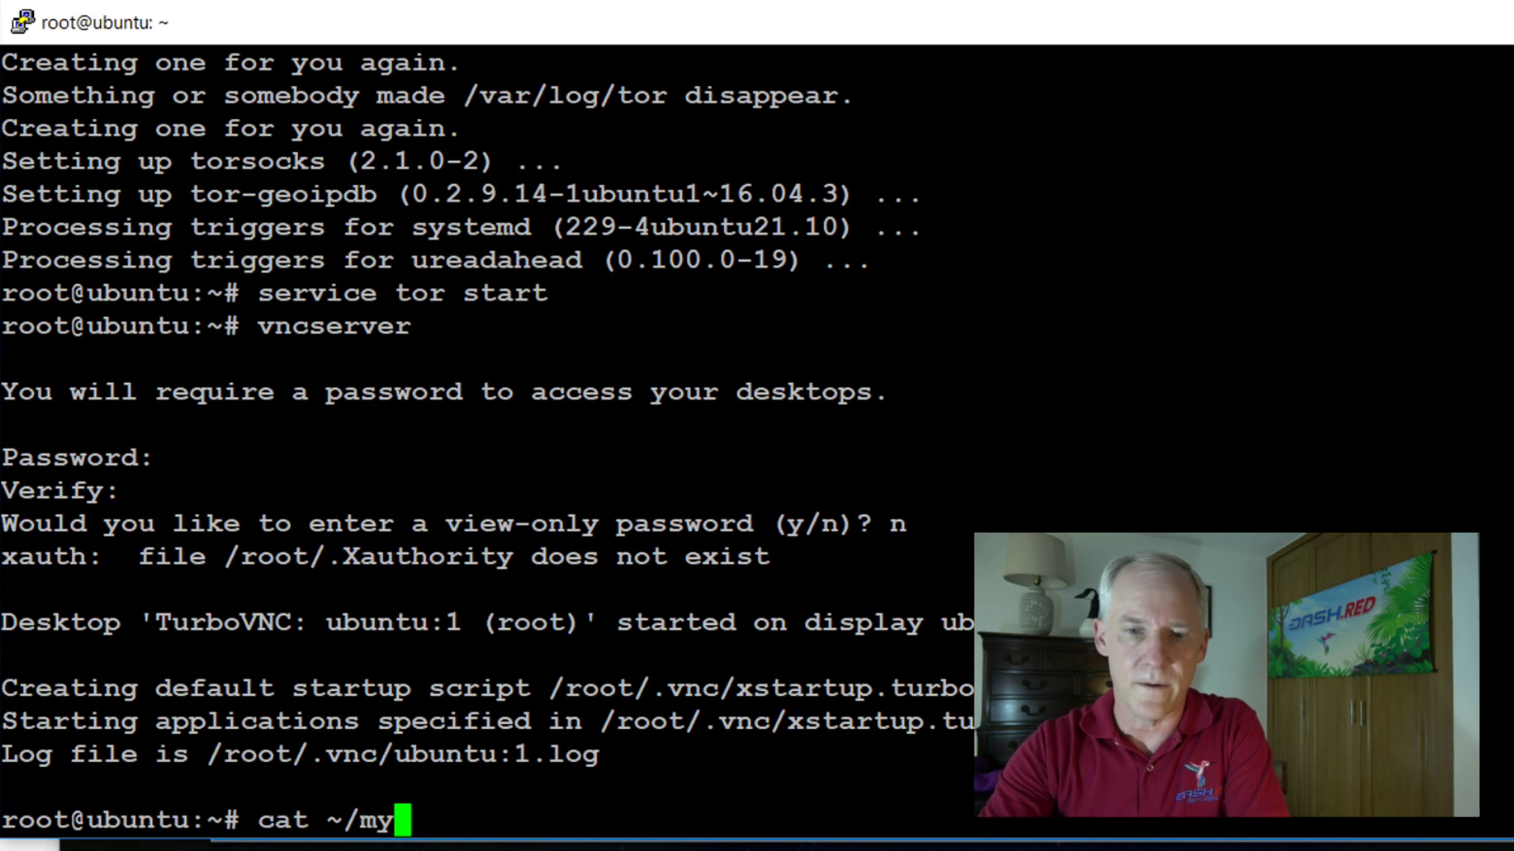
- Print ~/my-dash-address.txt in PuTTY and copy the displayed address
key(Tab)
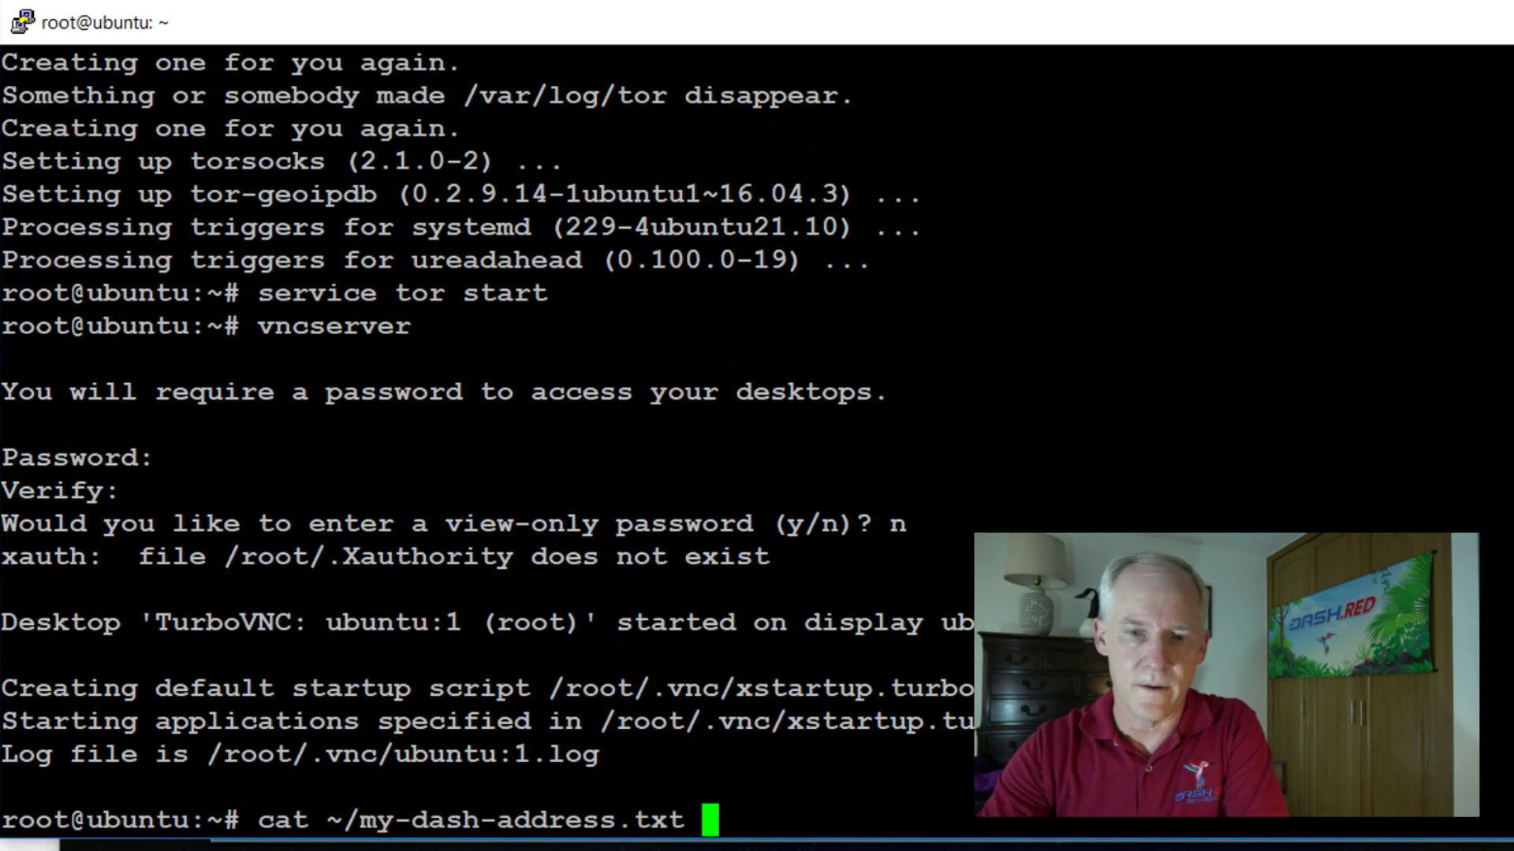
key(Return)
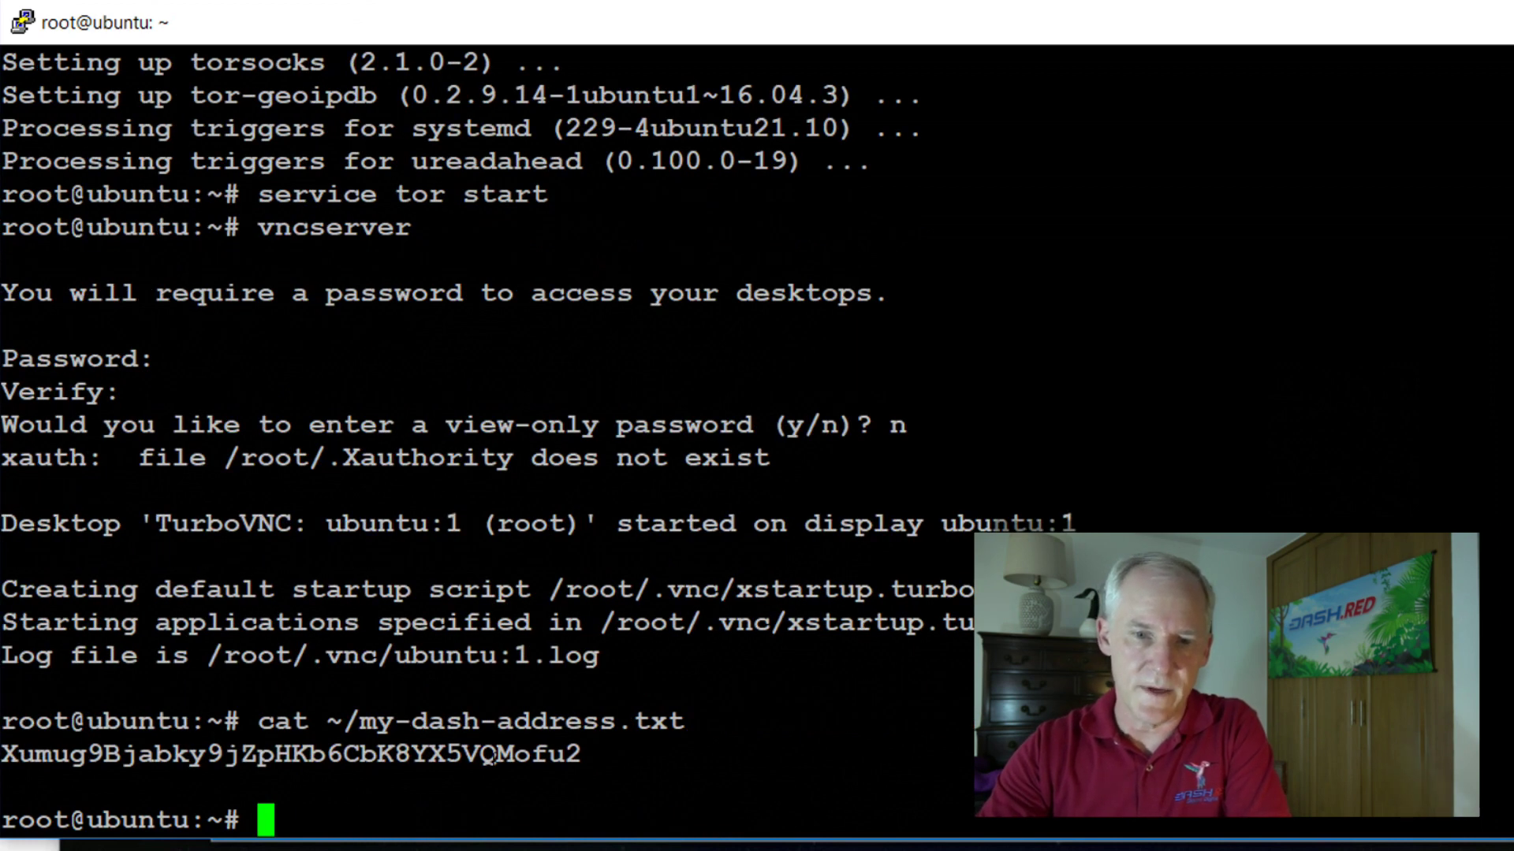
double_click(488, 755)
key(alt+Tab)
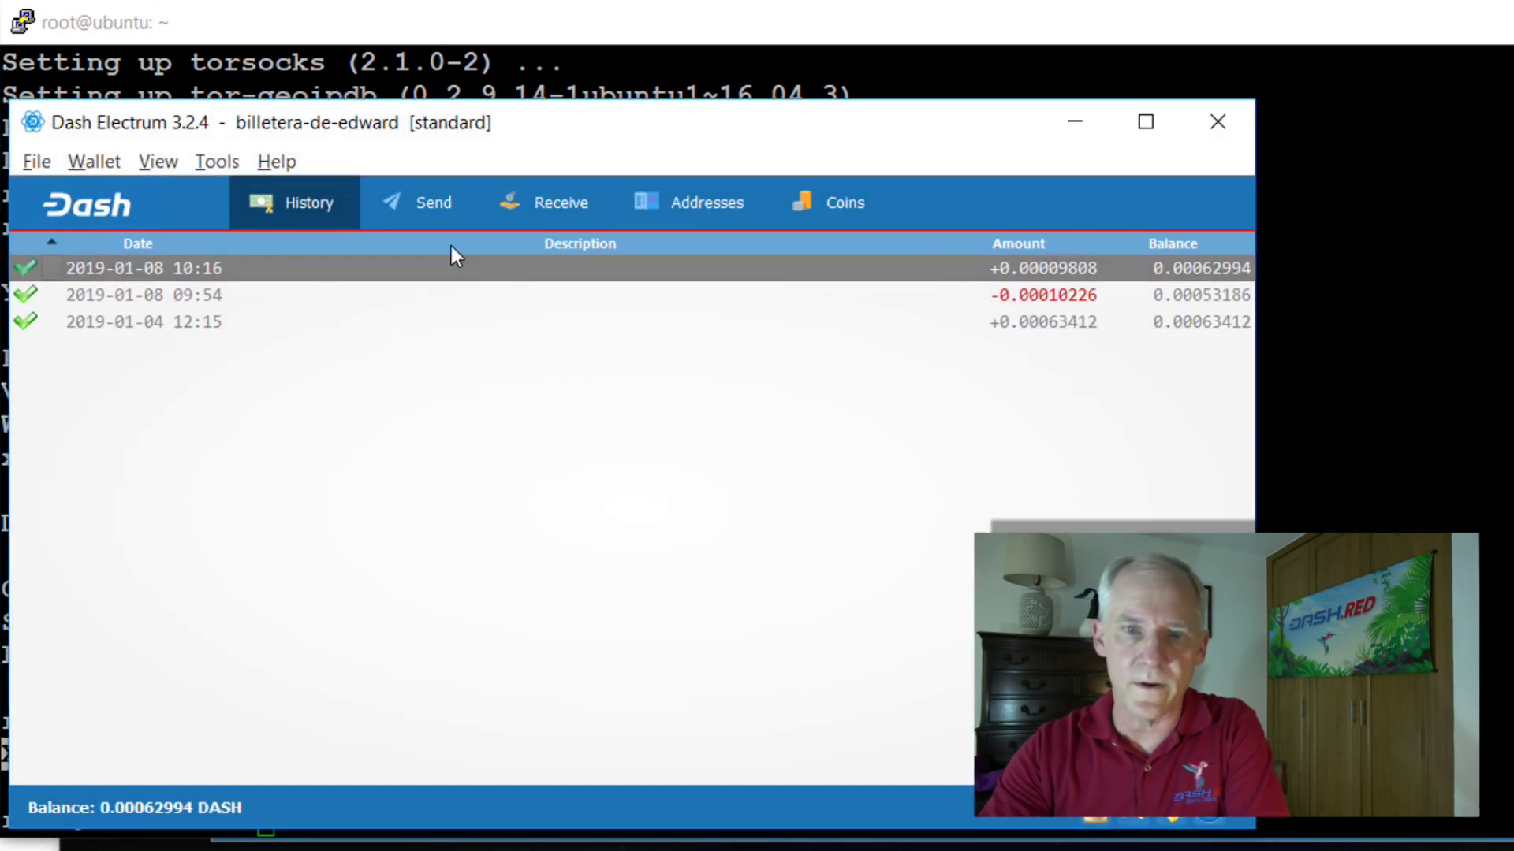
- Send 0.00001 DASH to the pasted Ubuntu address, confirming with the wallet password
click(416, 214)
key(ctrl+v)
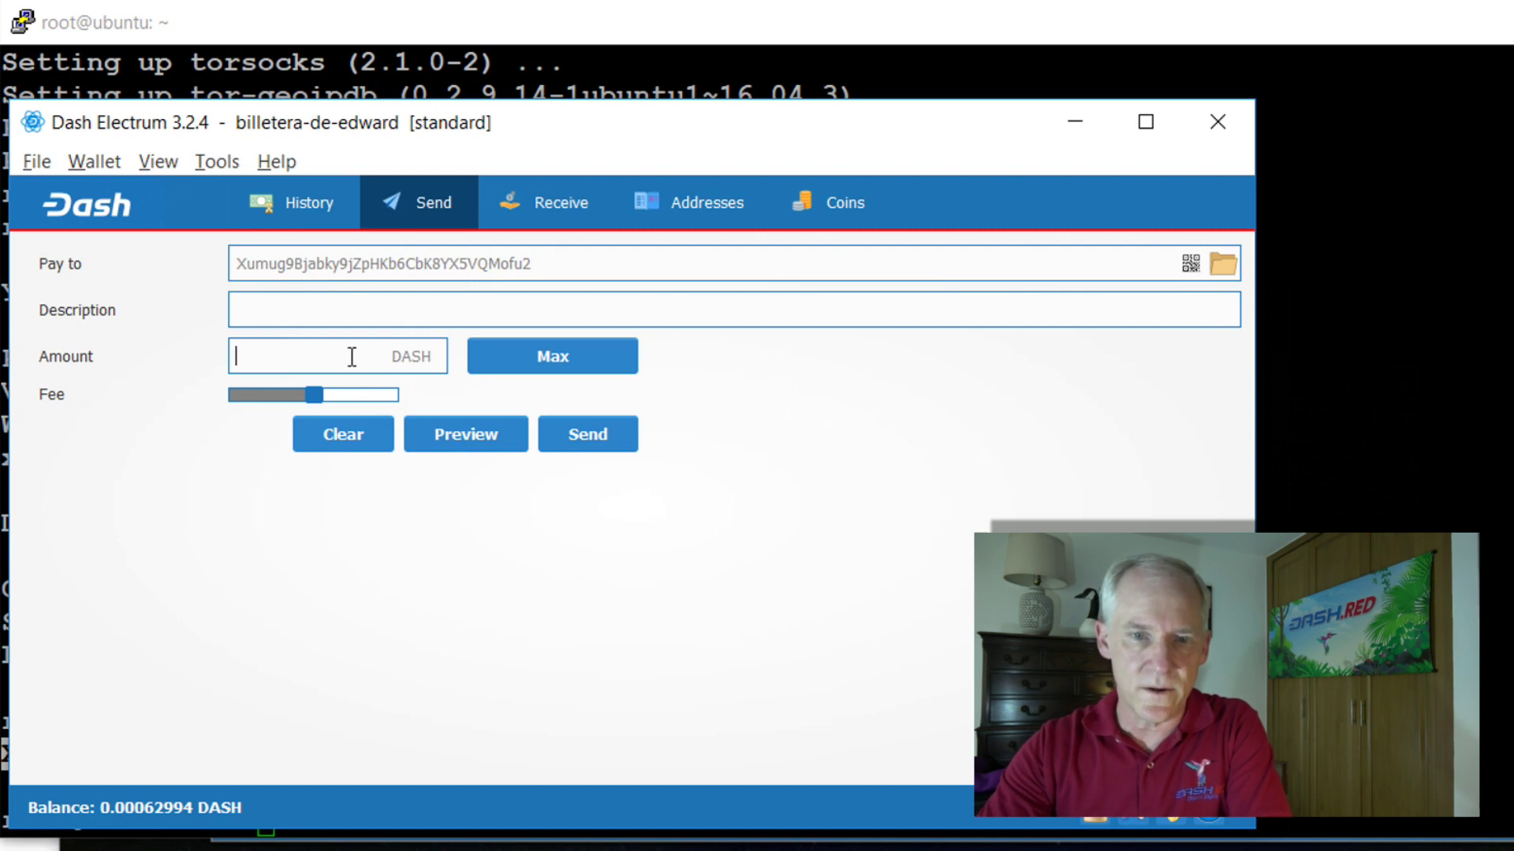
text(.00001)
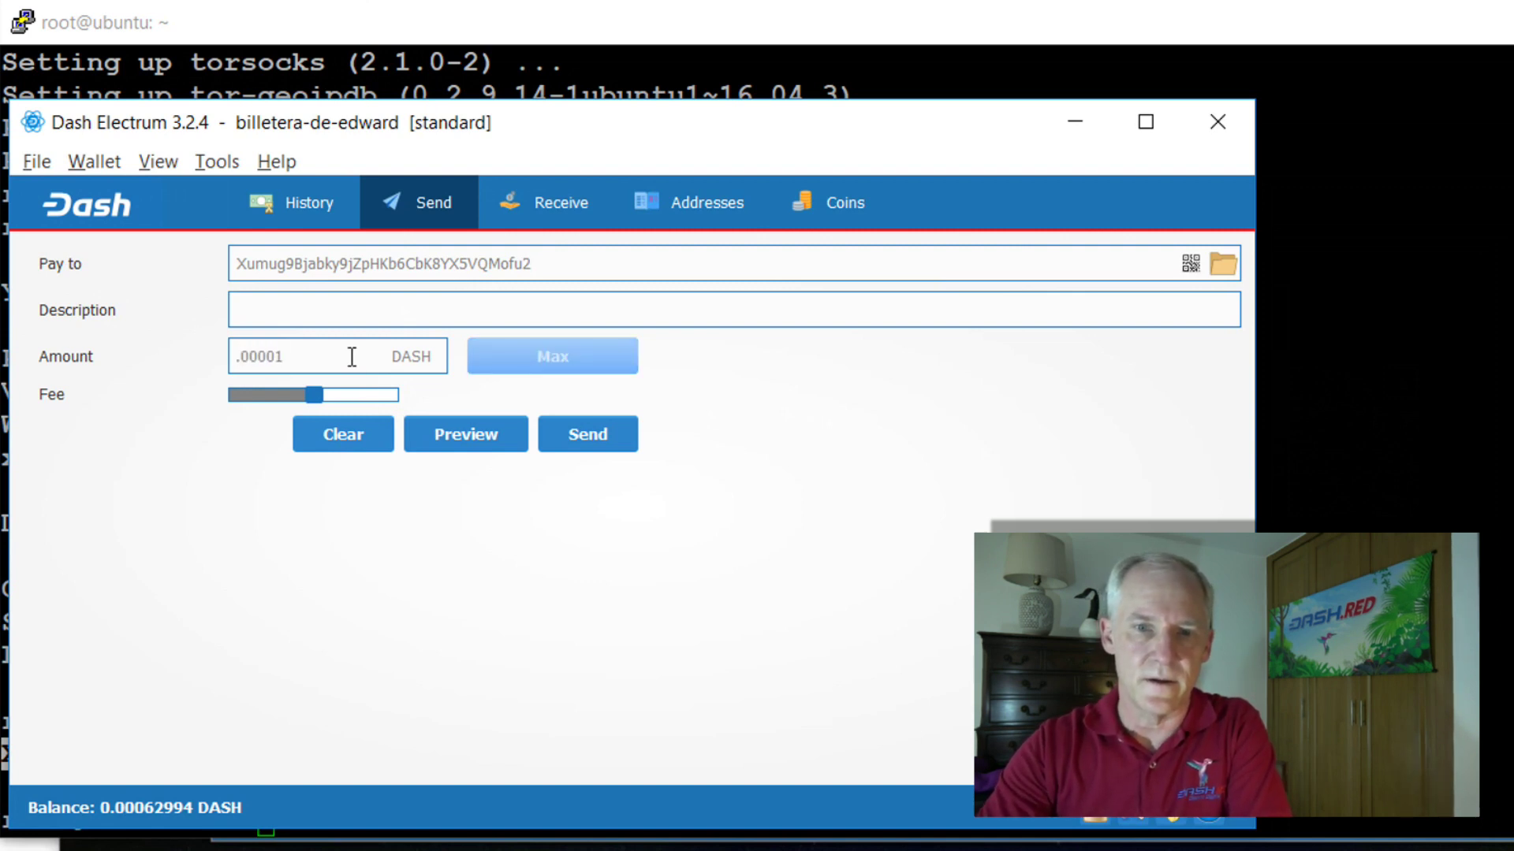
click(594, 435)
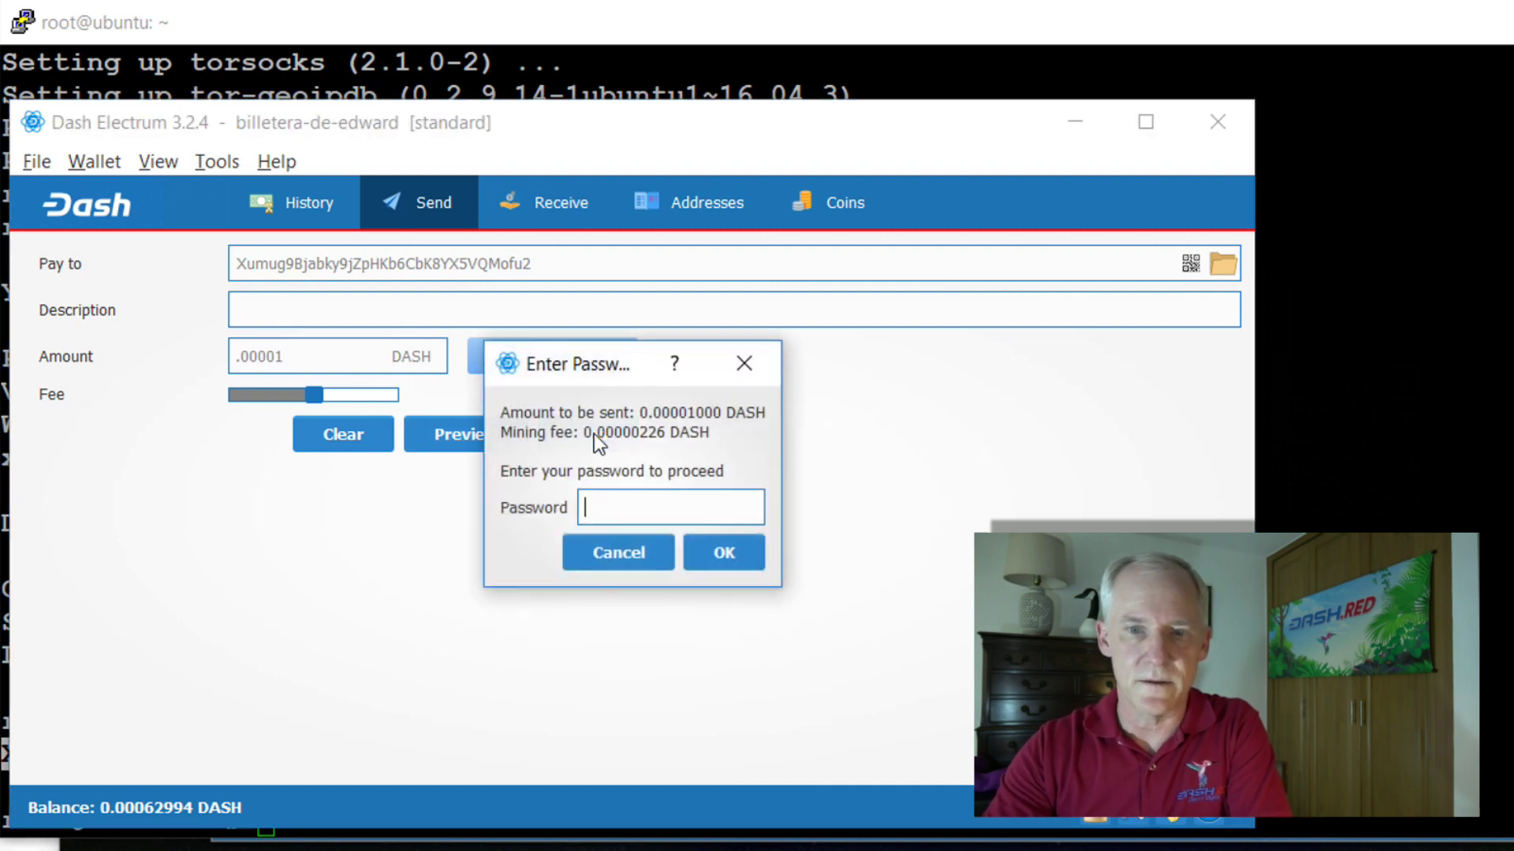
text(***********)
key(Return)
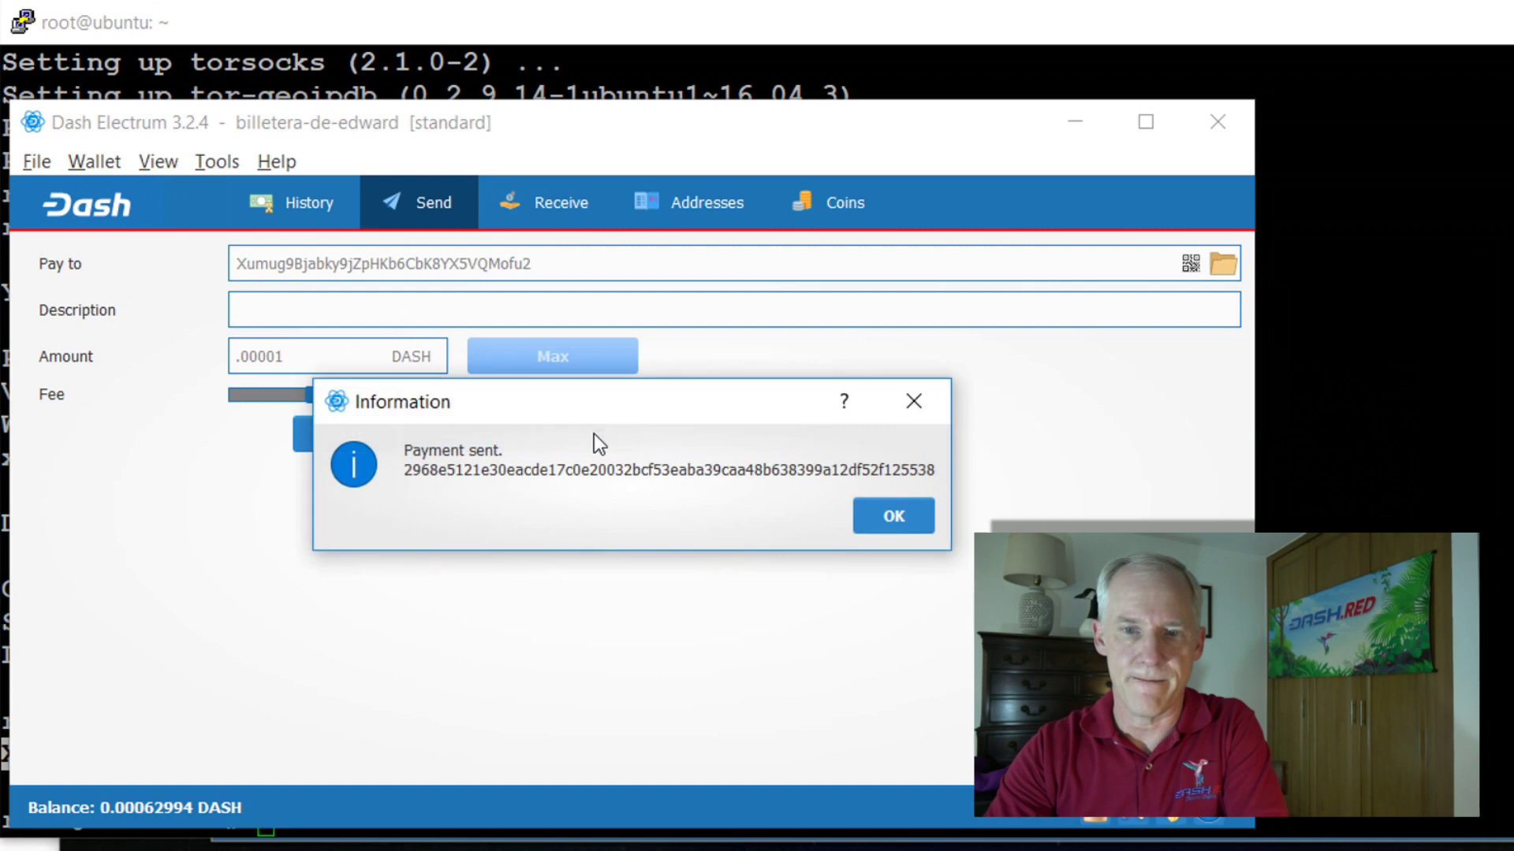
click(895, 517)
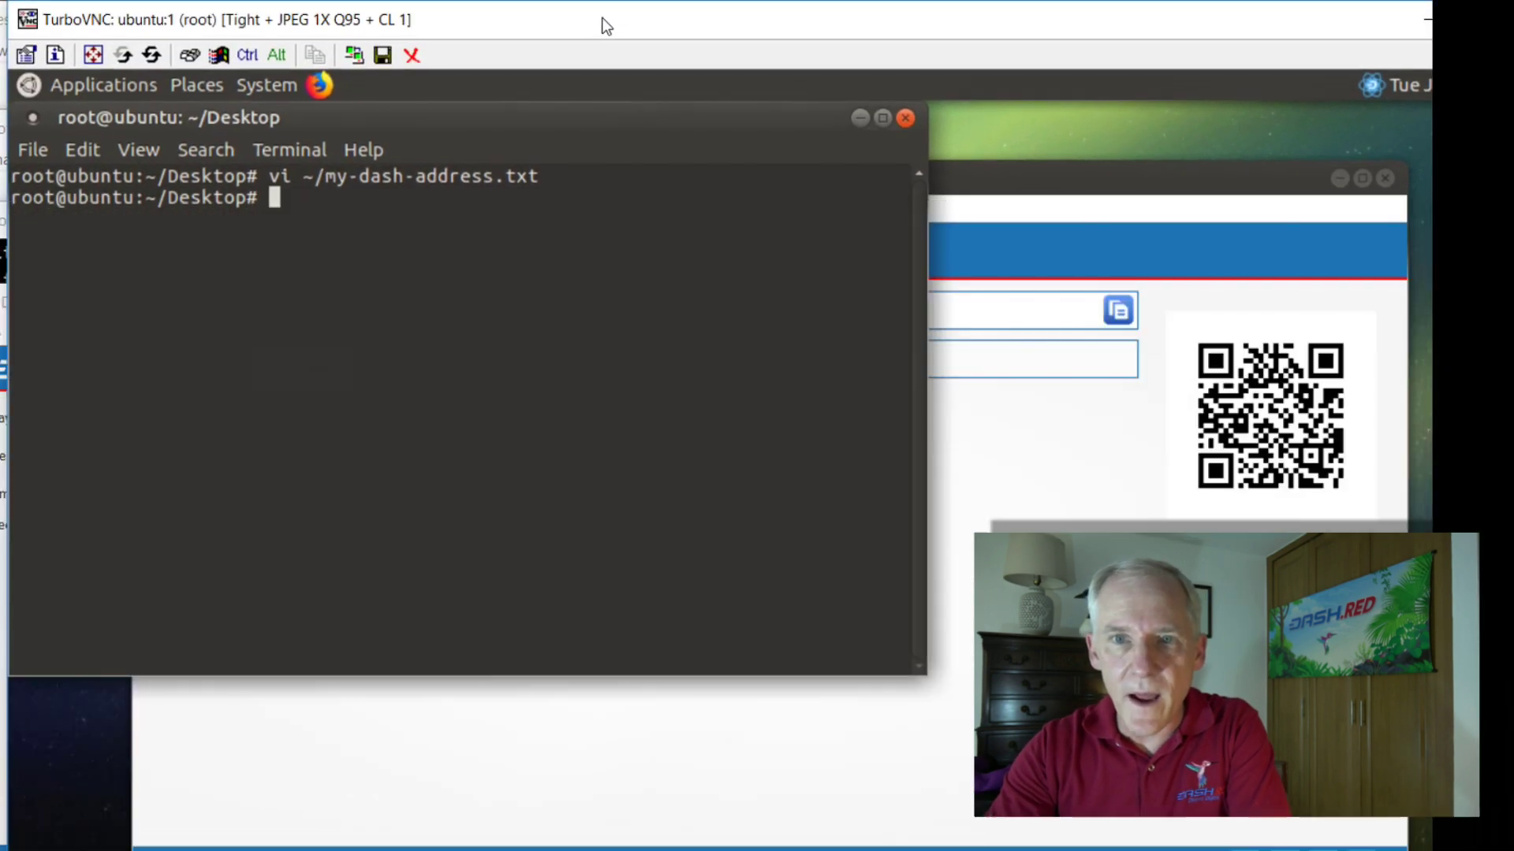
- Enable View > Show Coins in the Ubuntu wallet and list the received 0.00001 DASH coin
click(1009, 179)
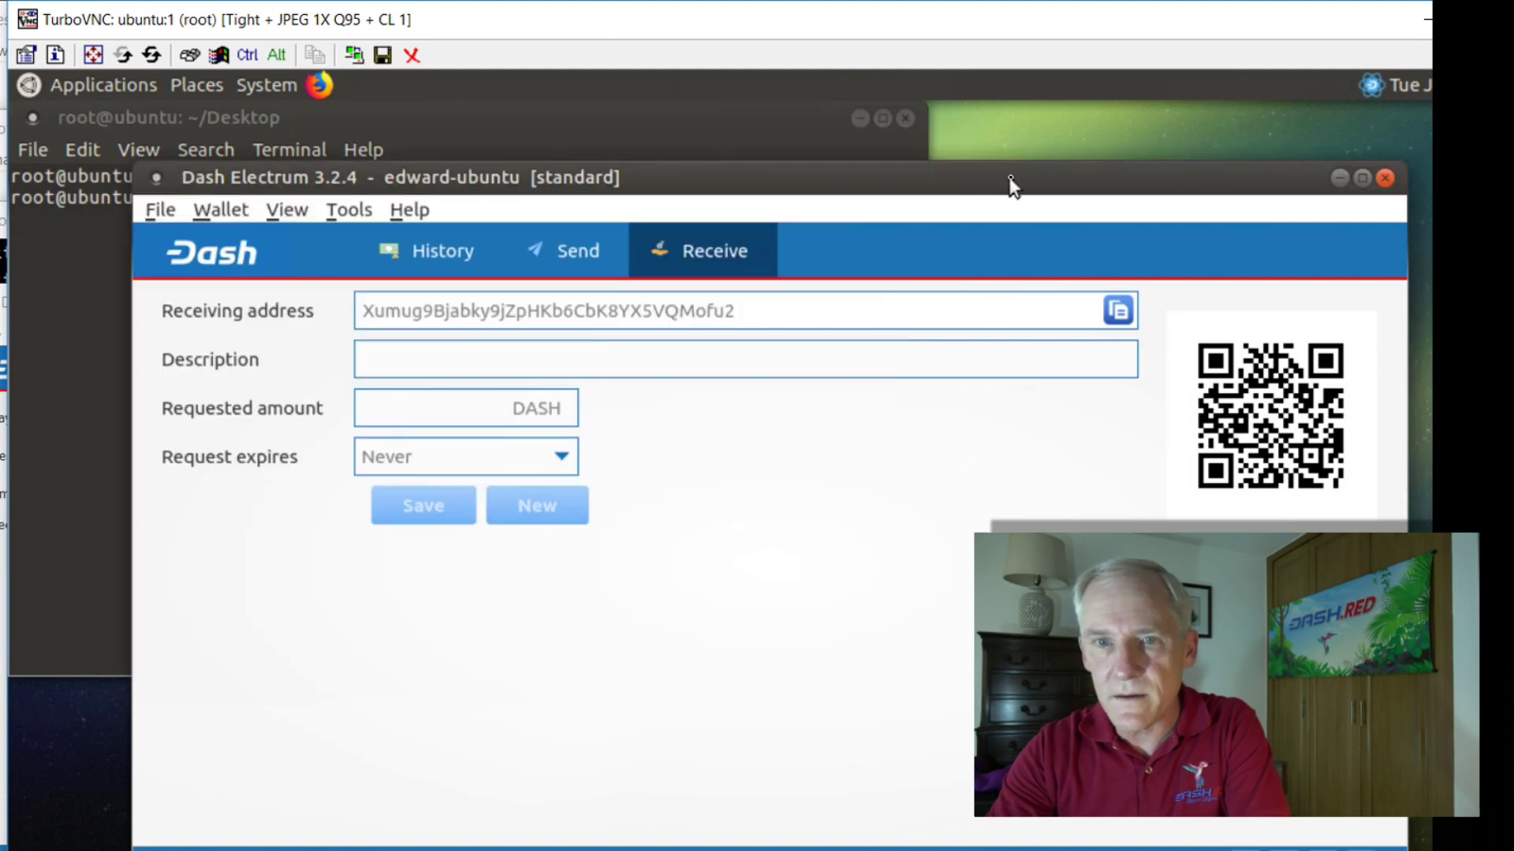
click(294, 213)
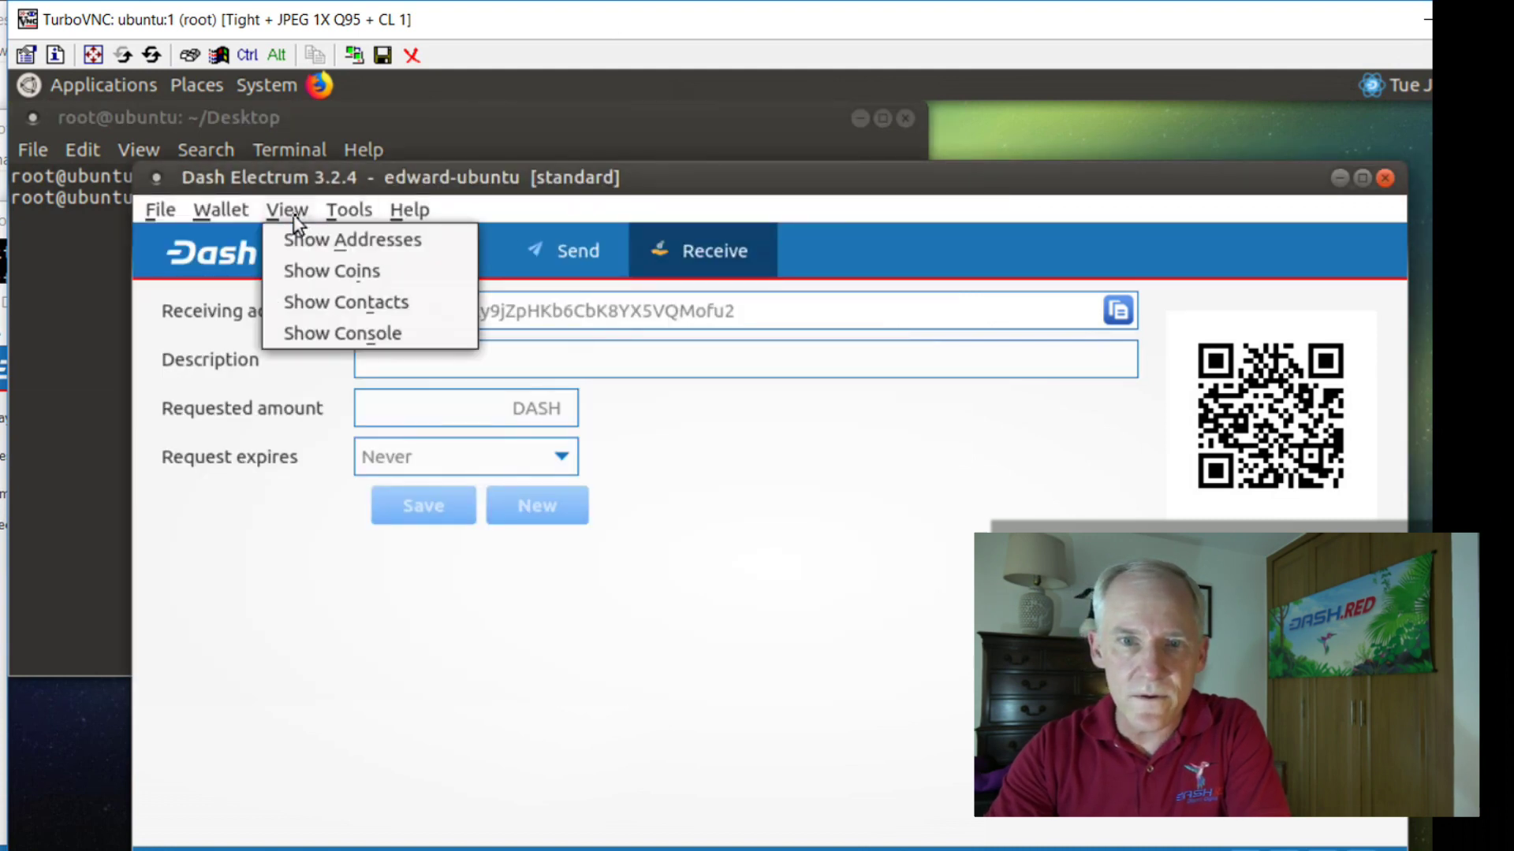
click(296, 272)
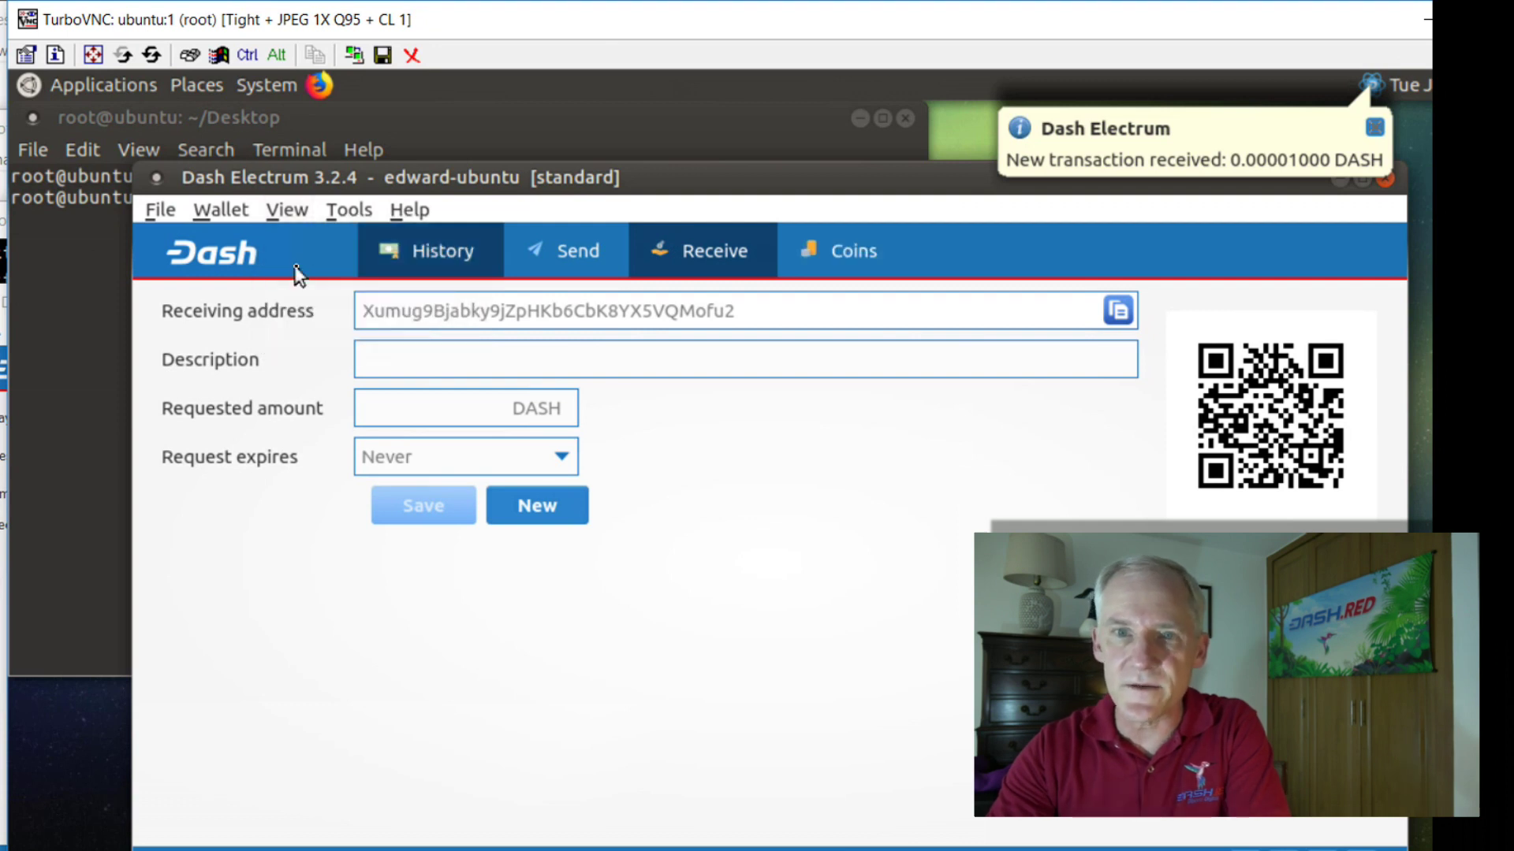
click(821, 262)
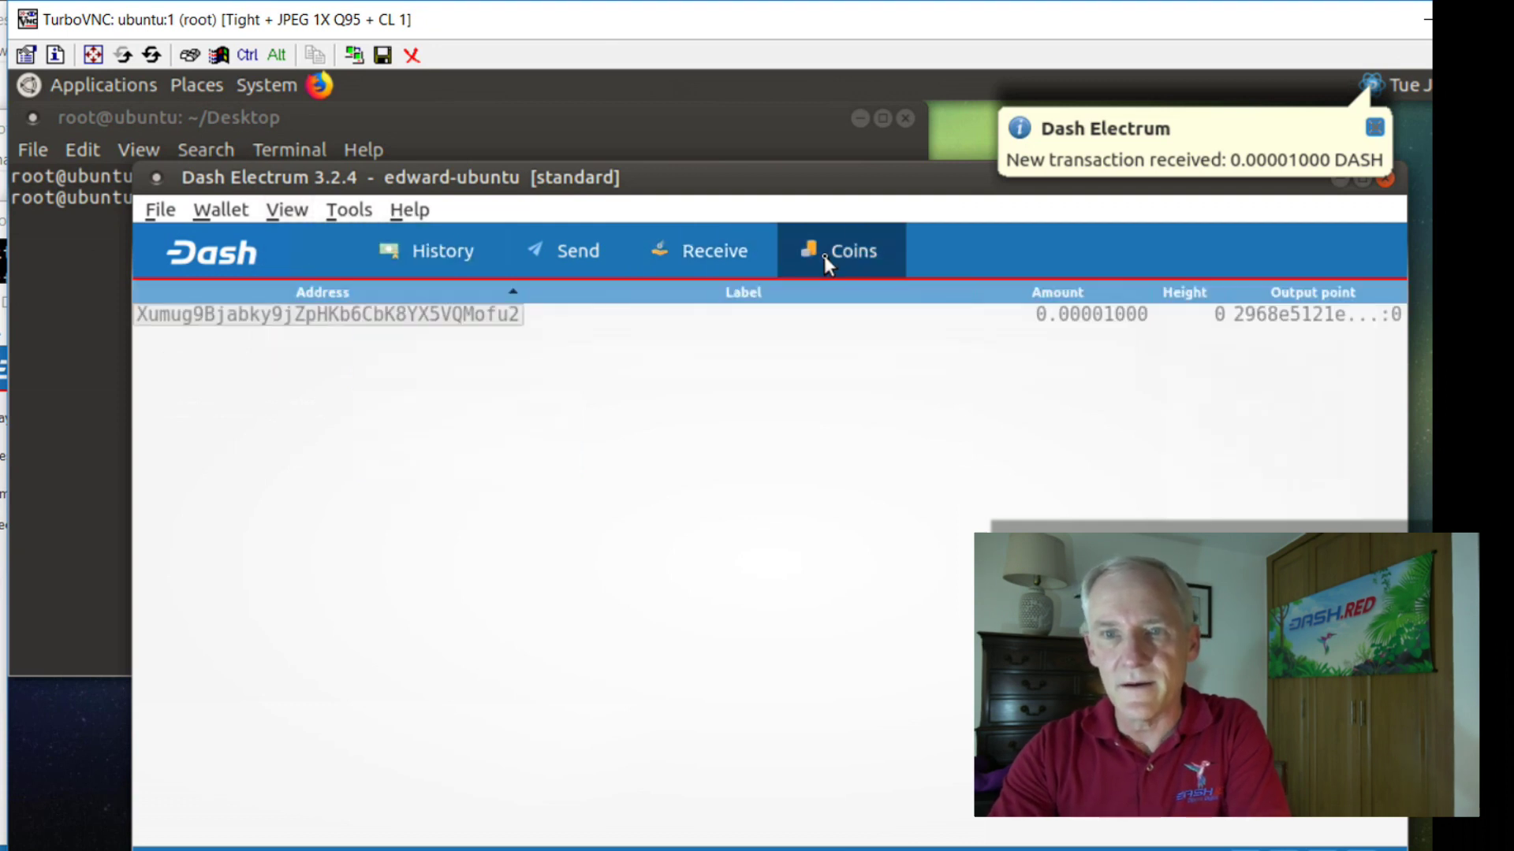